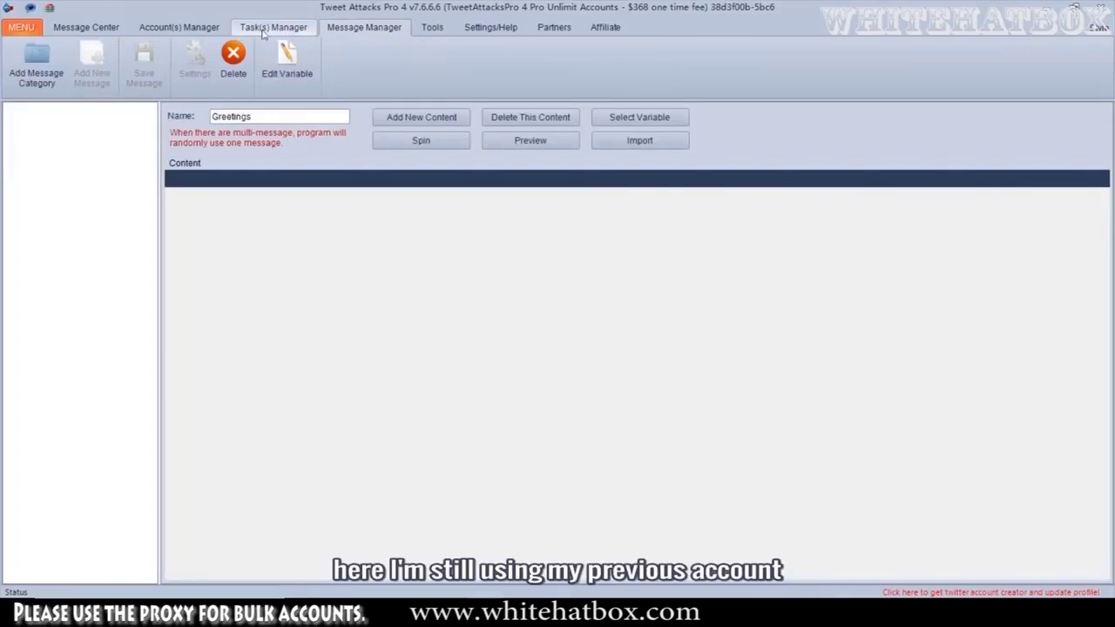
# - Run an account check on the account in the test category using the Mobile method, and view its status
pyautogui.click(174, 29)
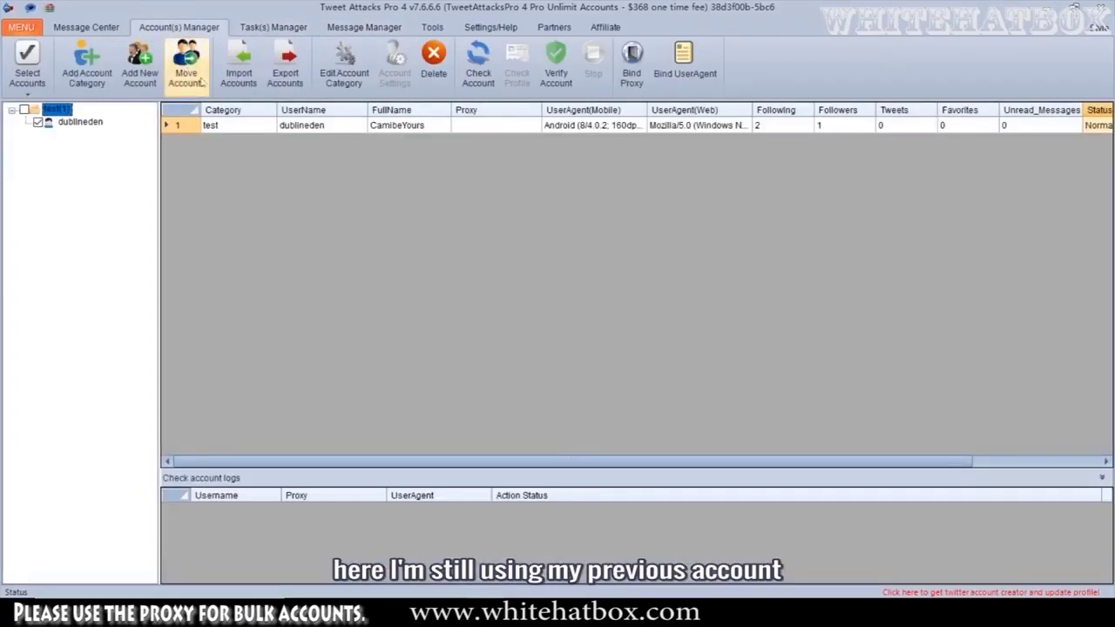
pyautogui.click(478, 70)
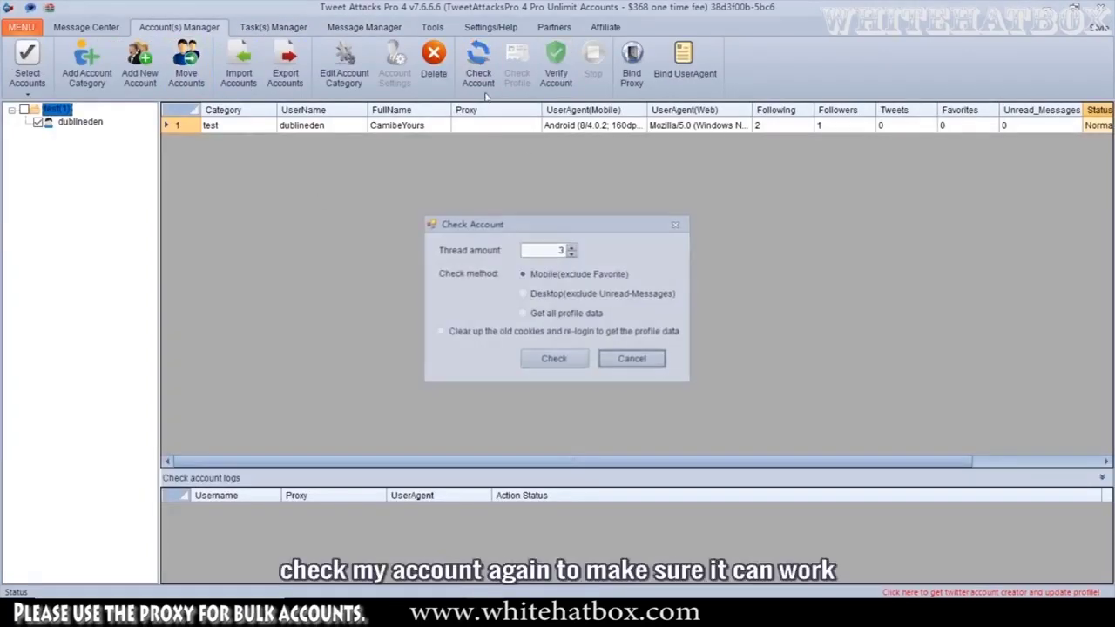
pyautogui.click(554, 358)
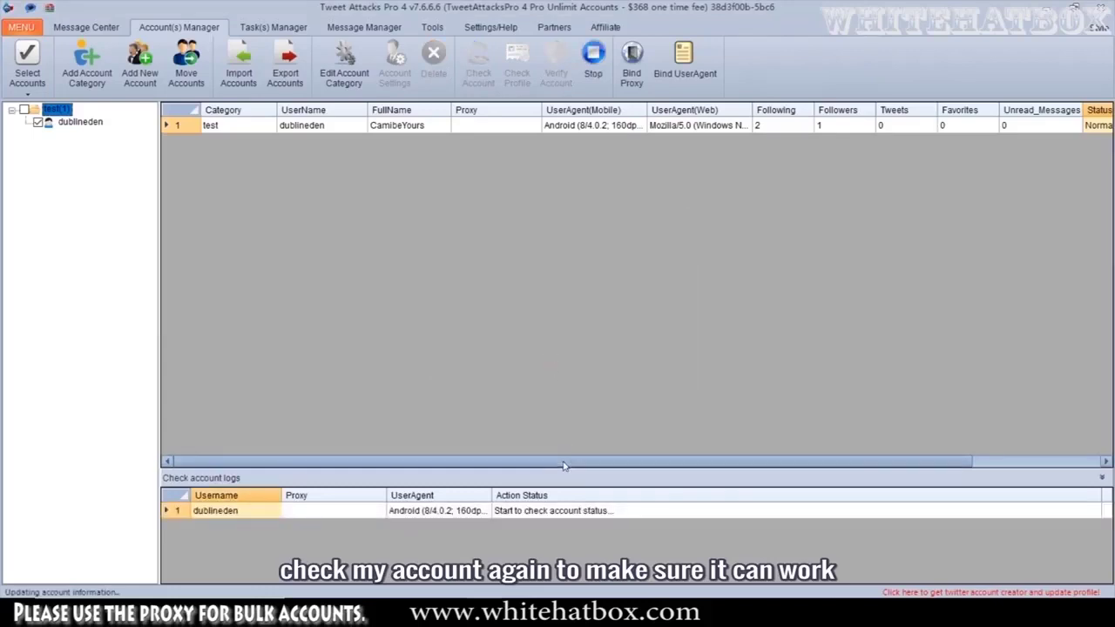
pyautogui.hscroll(3, 561, 462)
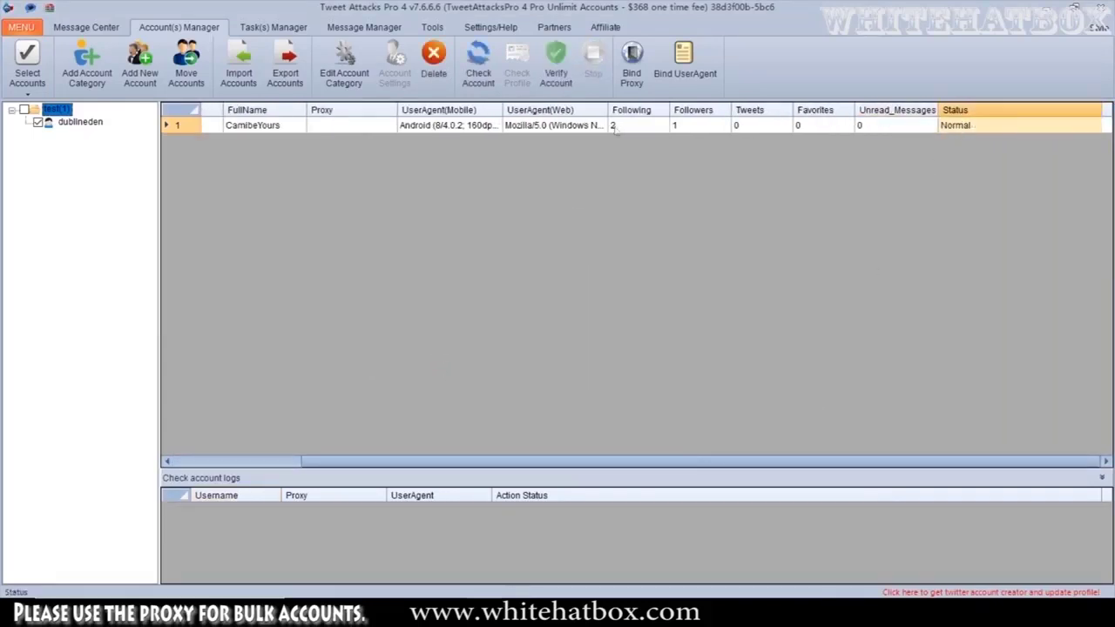
# - Delete the existing DM task from the task list
pyautogui.click(270, 27)
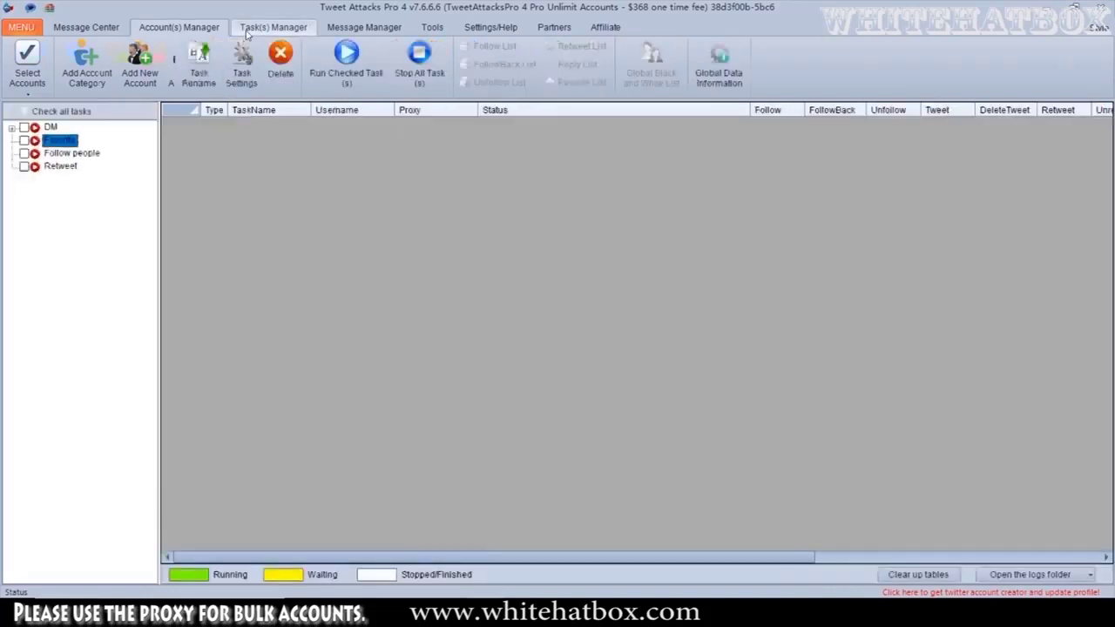
pyautogui.click(24, 127)
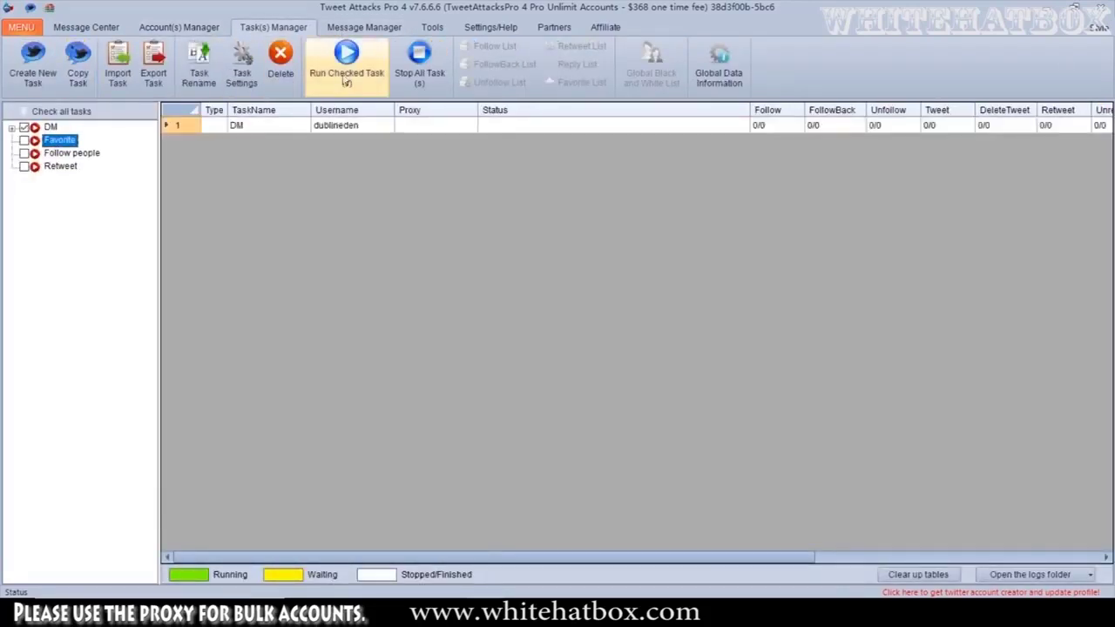
pyautogui.click(279, 61)
pyautogui.click(532, 354)
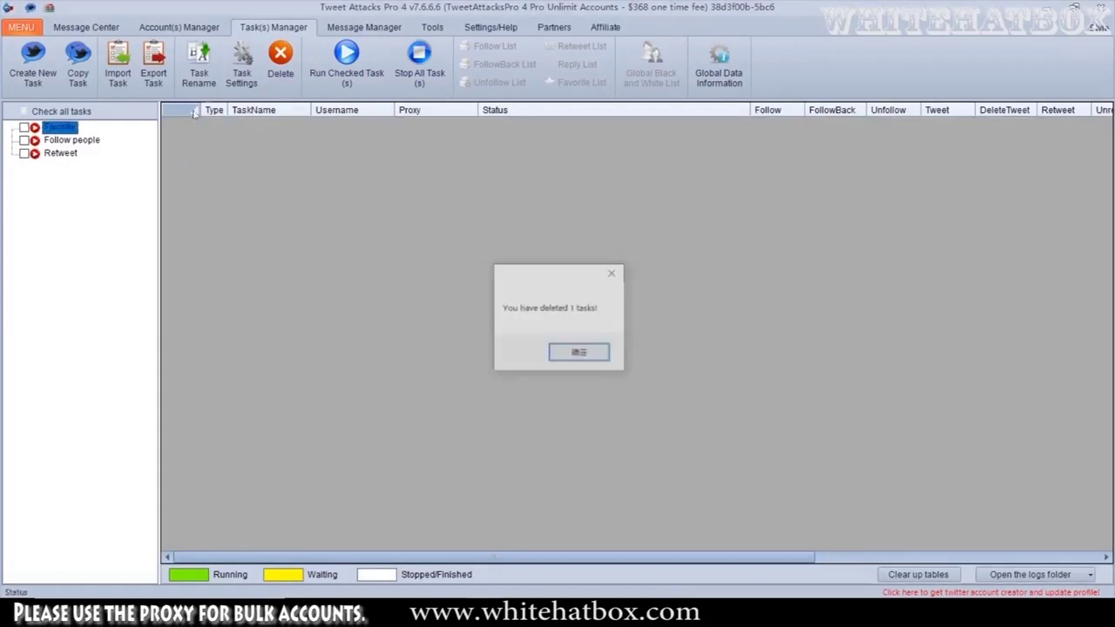
pyautogui.click(596, 353)
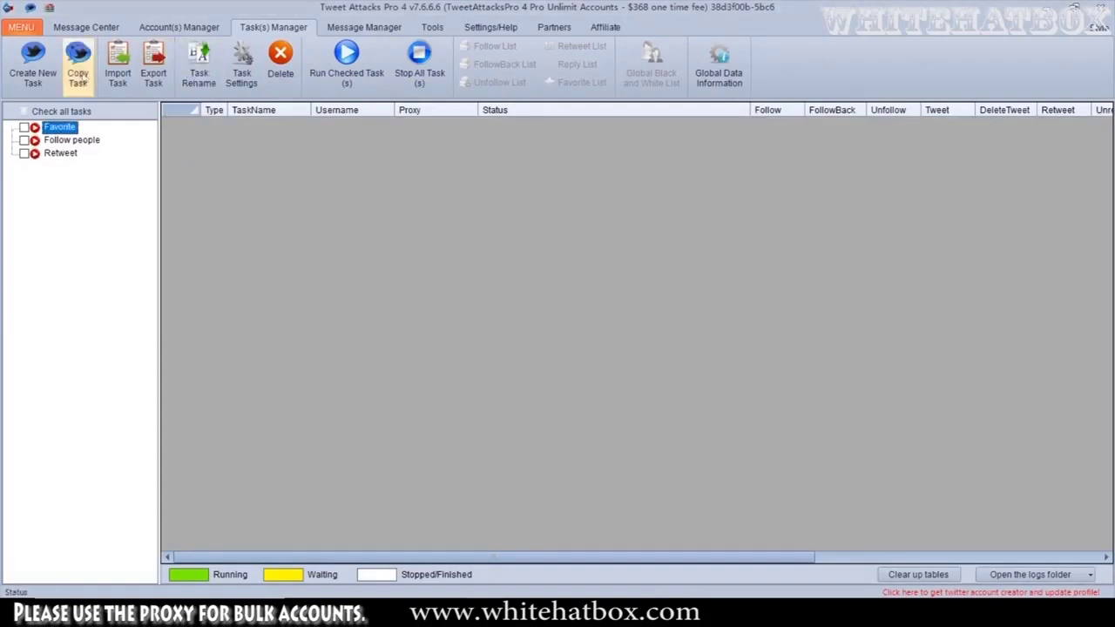
# - Create a new task named DM
pyautogui.click(33, 63)
pyautogui.press('capslock')
pyautogui.write('DM')
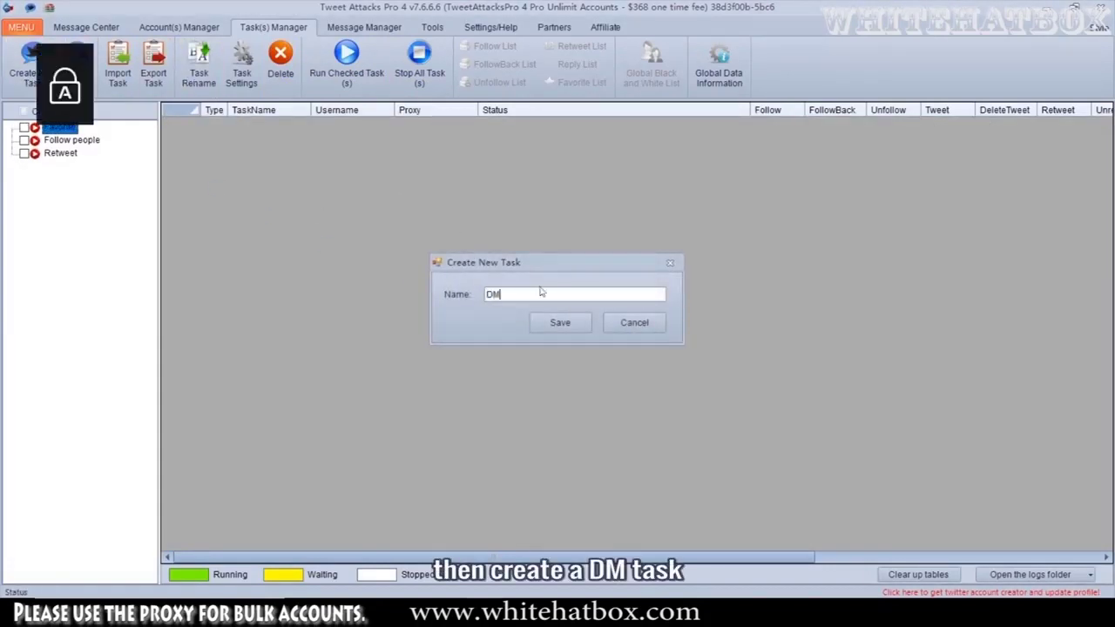
pyautogui.click(557, 322)
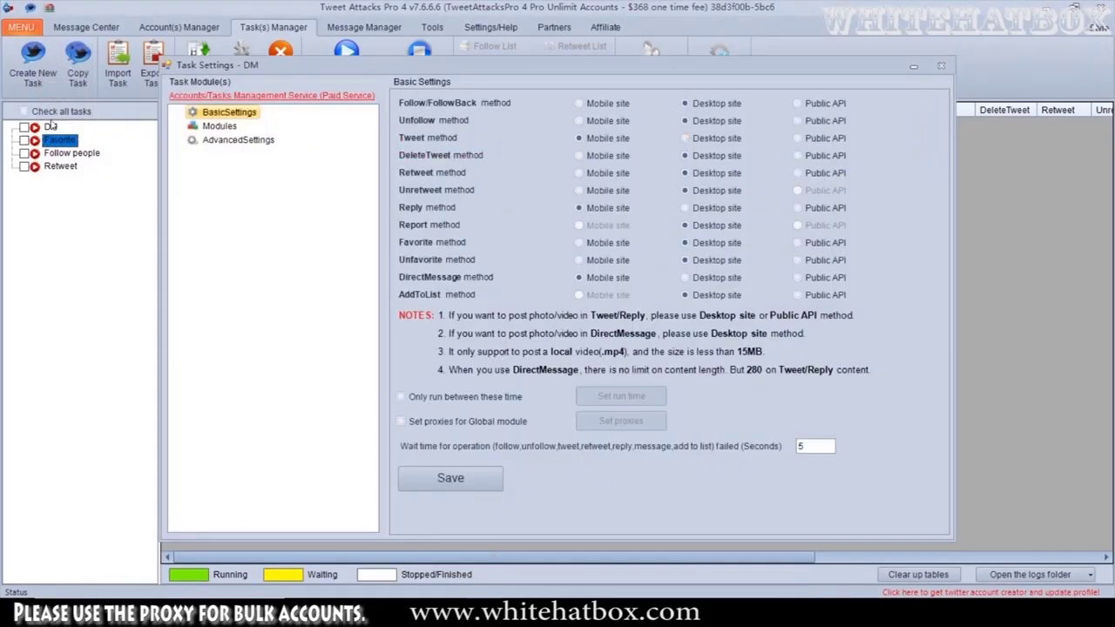
# - Add a Search module to the modules of the DM task
pyautogui.click(222, 126)
pyautogui.rightClick(224, 127)
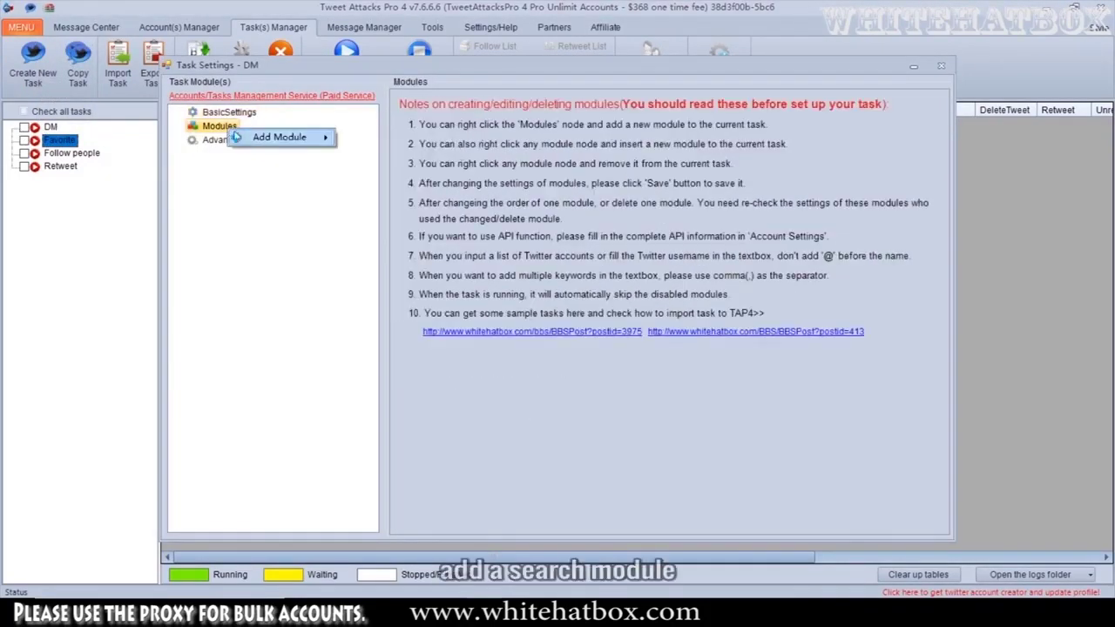
pyautogui.moveTo(287, 137)
pyautogui.click(381, 140)
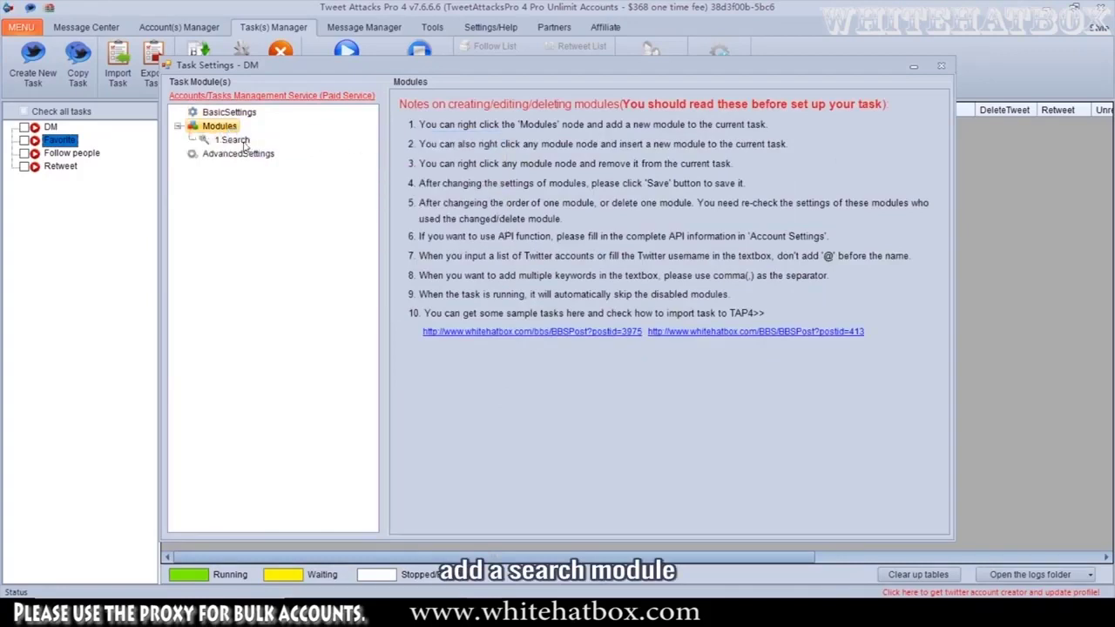
# - Copy the handle from the prepared Twitter profile in the browser and enter it as the Search module's keyword
pyautogui.click(235, 141)
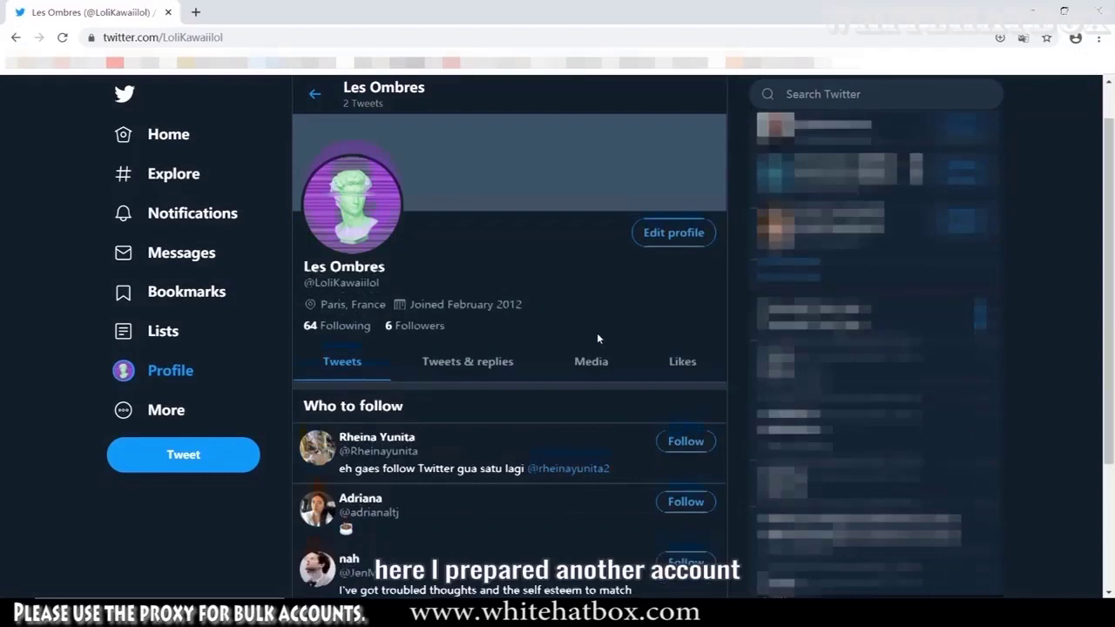
pyautogui.scroll(1, 597, 337)
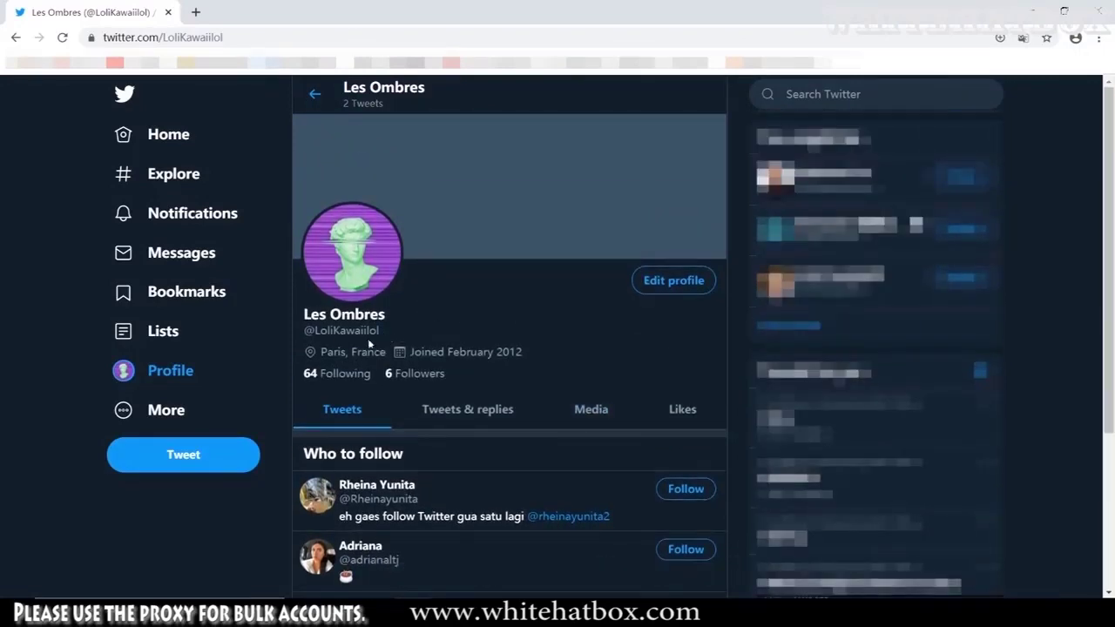
pyautogui.moveTo(380, 330); pyautogui.dragTo(315, 331)
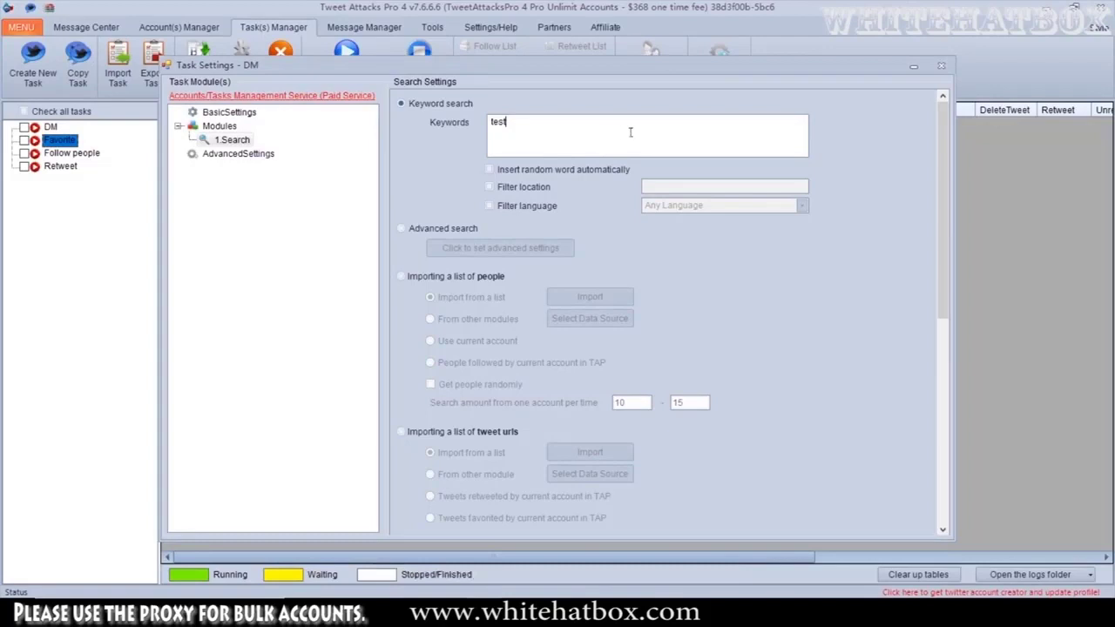
pyautogui.write('LoliKawaiilol')
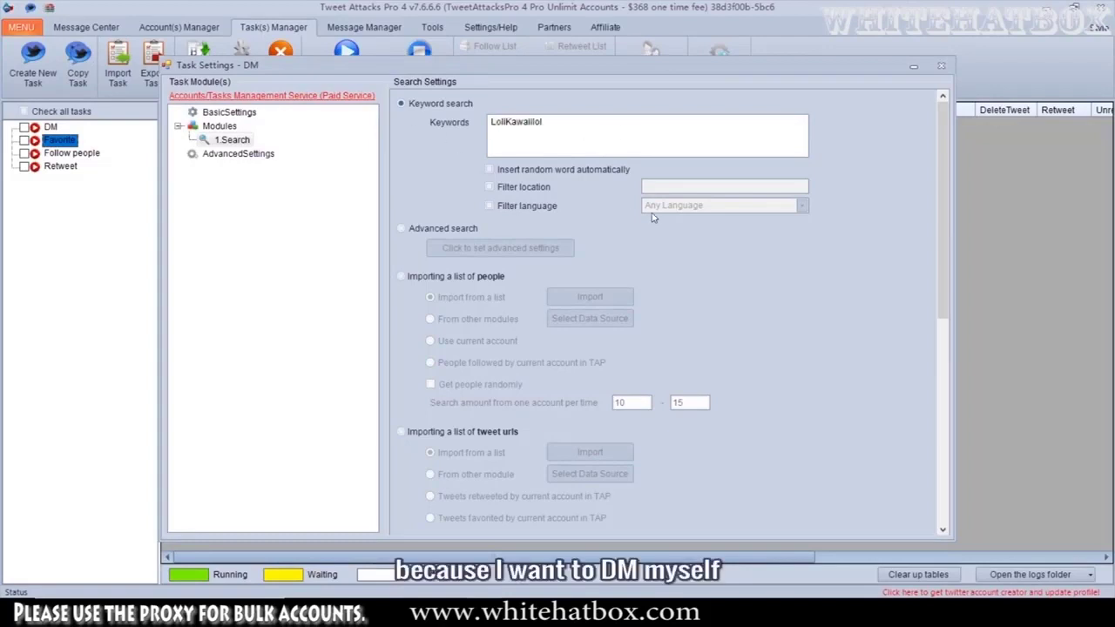
# - Set the lower limit of the search amount to 30 and save the Search module's settings
pyautogui.scroll(-5, 720, 261)
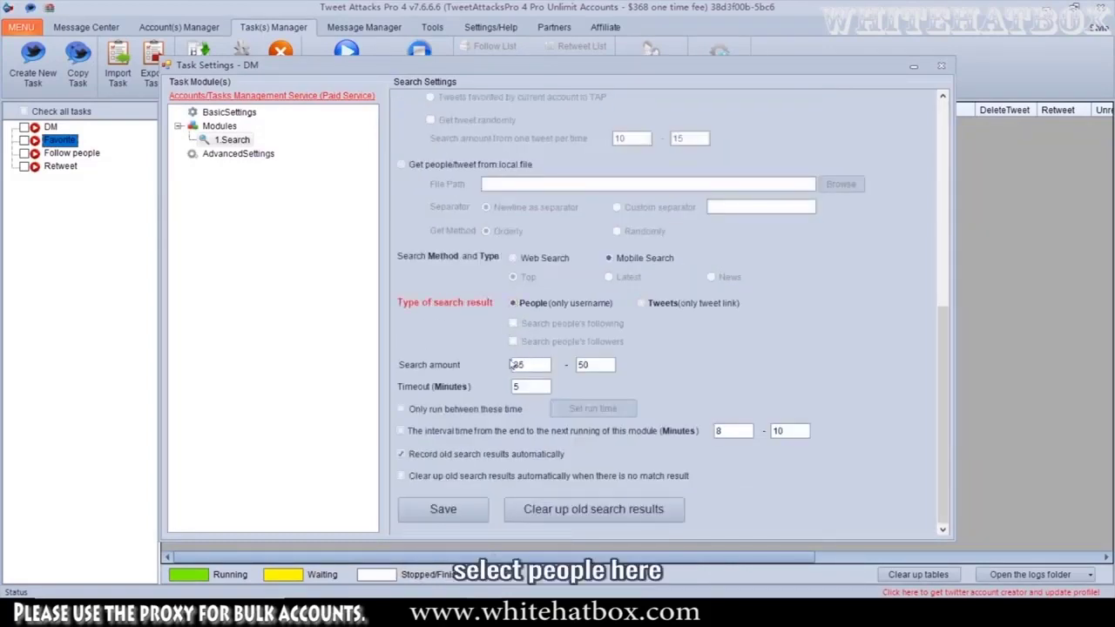
pyautogui.moveTo(539, 365); pyautogui.dragTo(445, 359)
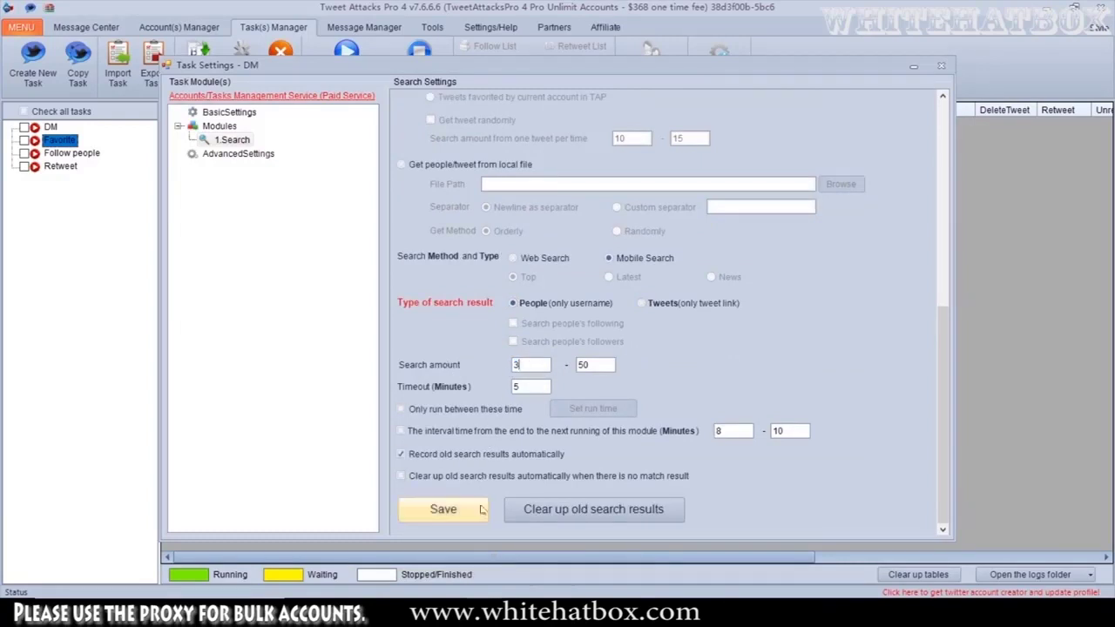
pyautogui.click(448, 510)
pyautogui.click(564, 353)
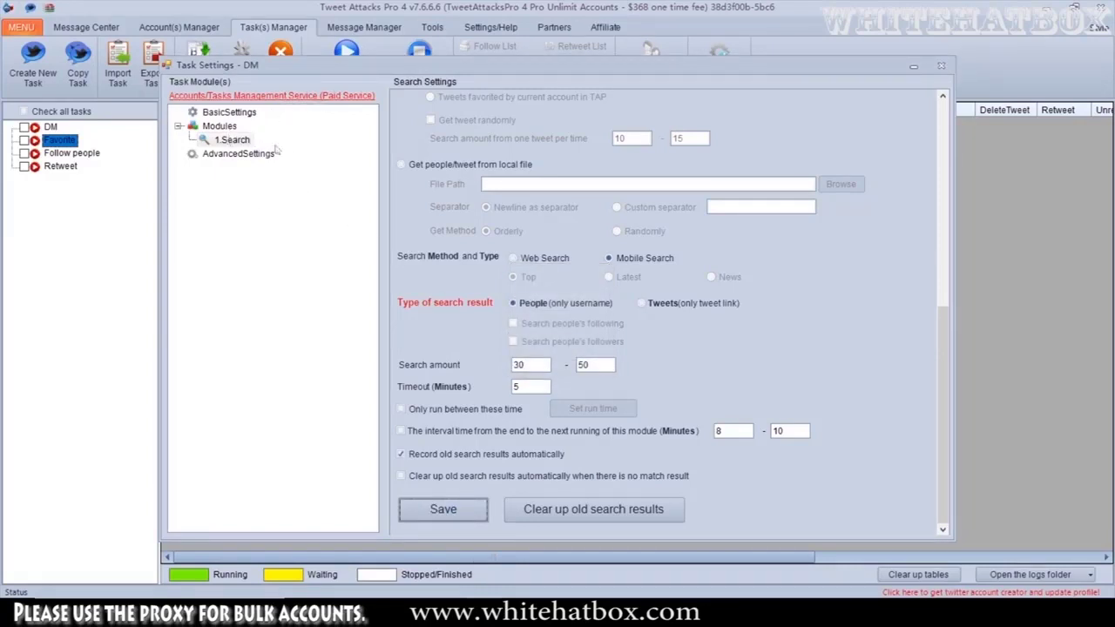
# - Add a GetContent module to the DM task and open its settings, dismissing the notice
pyautogui.click(218, 126)
pyautogui.rightClick(219, 128)
pyautogui.moveTo(288, 136)
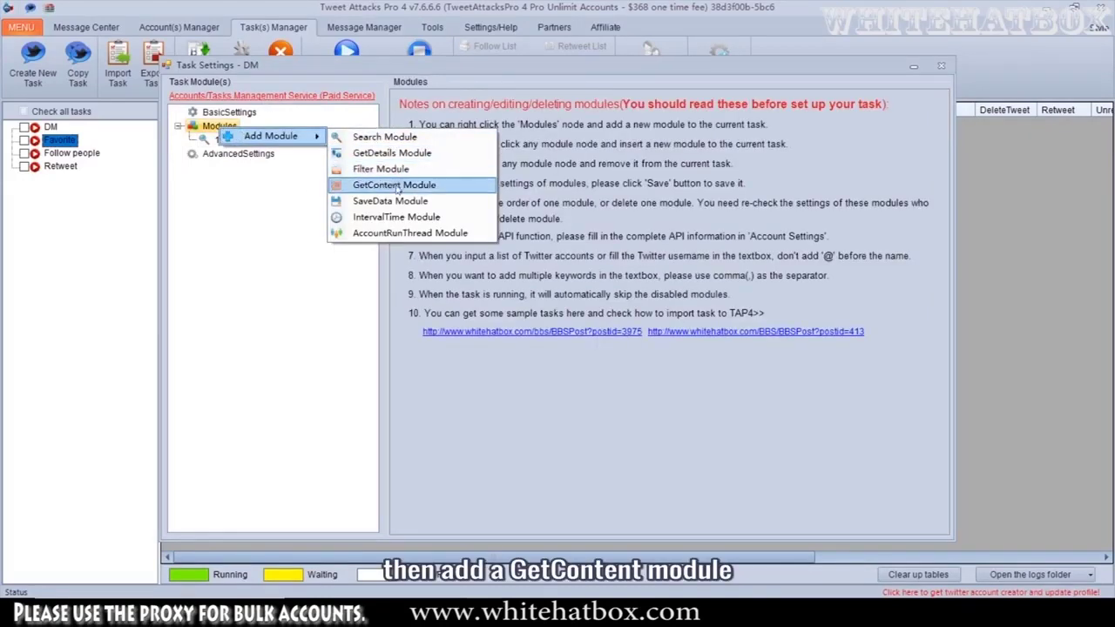
pyautogui.click(397, 186)
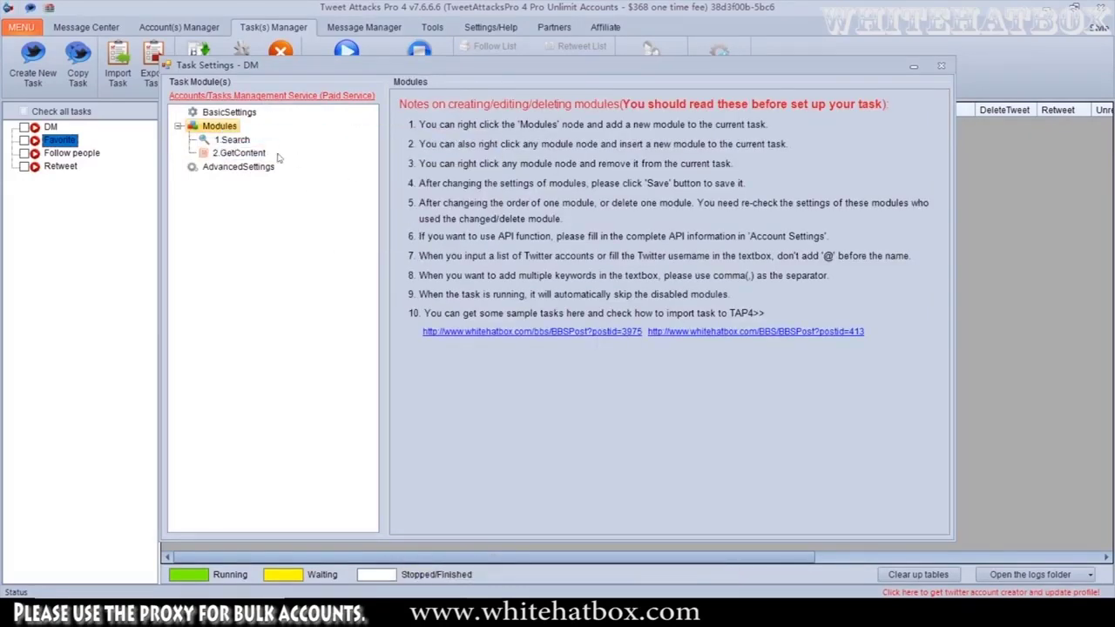
pyautogui.click(253, 154)
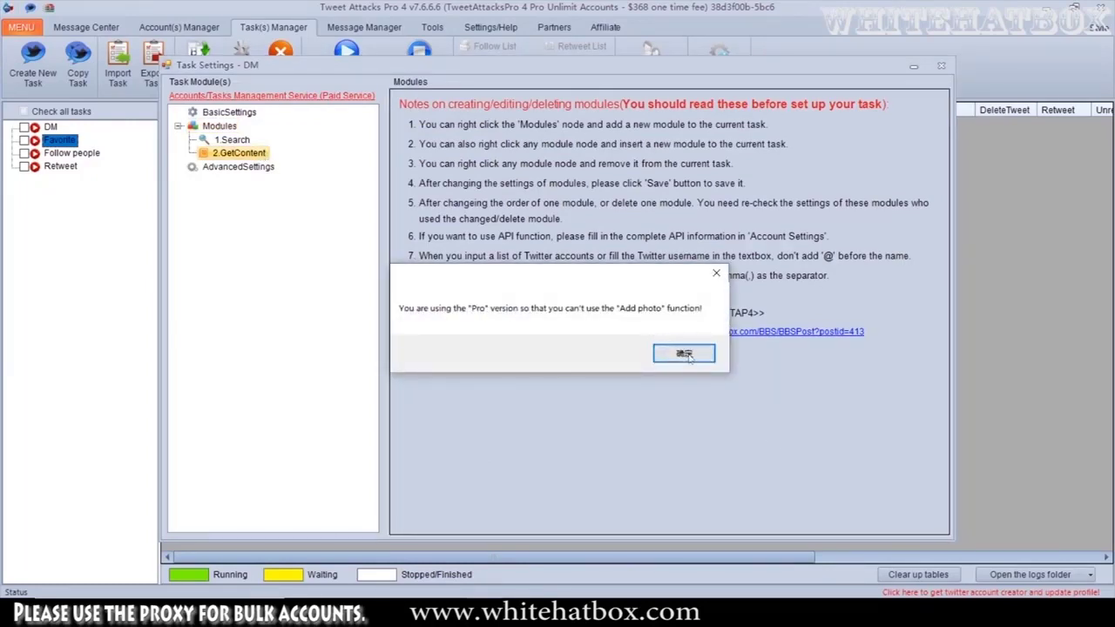
pyautogui.click(667, 352)
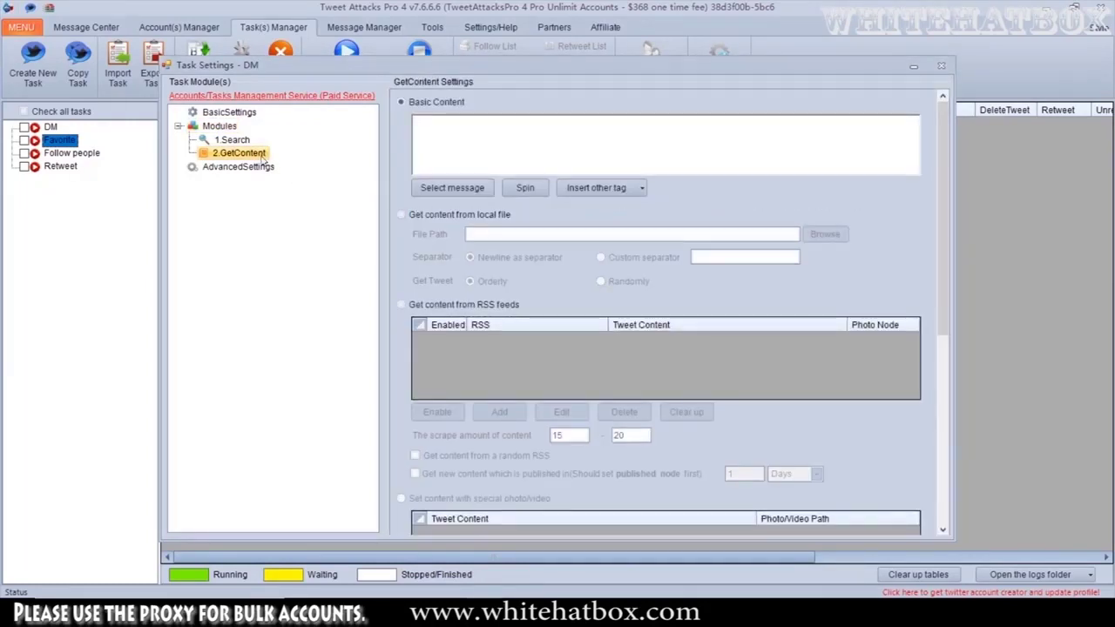
# - Add an AccountRunThread module to the DM task after the GetContent module
pyautogui.rightClick(219, 127)
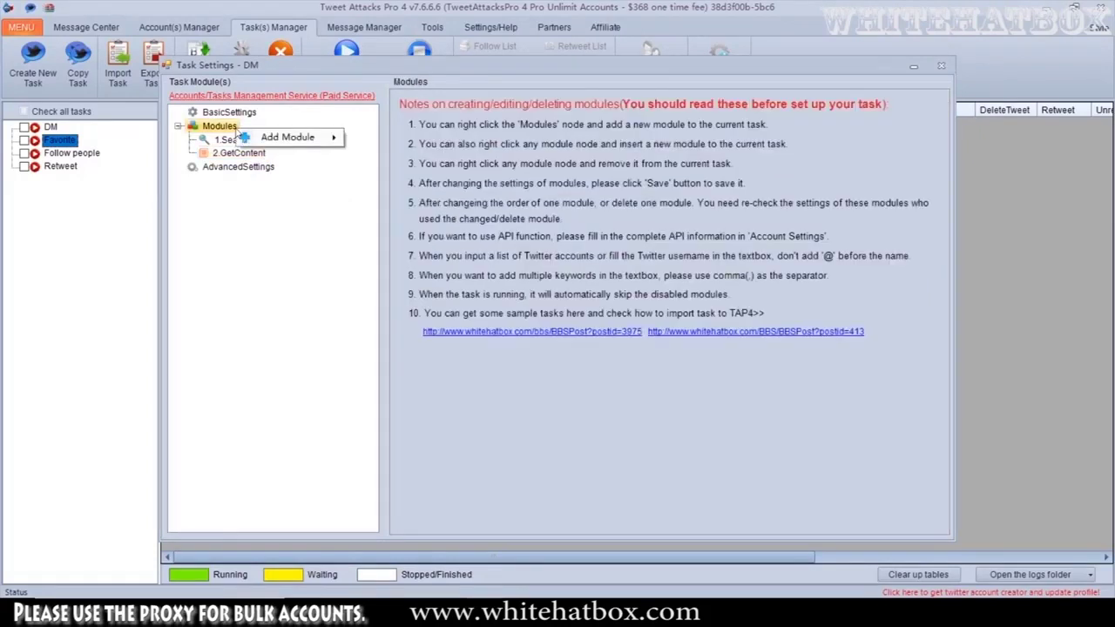
pyautogui.moveTo(256, 137)
pyautogui.click(401, 235)
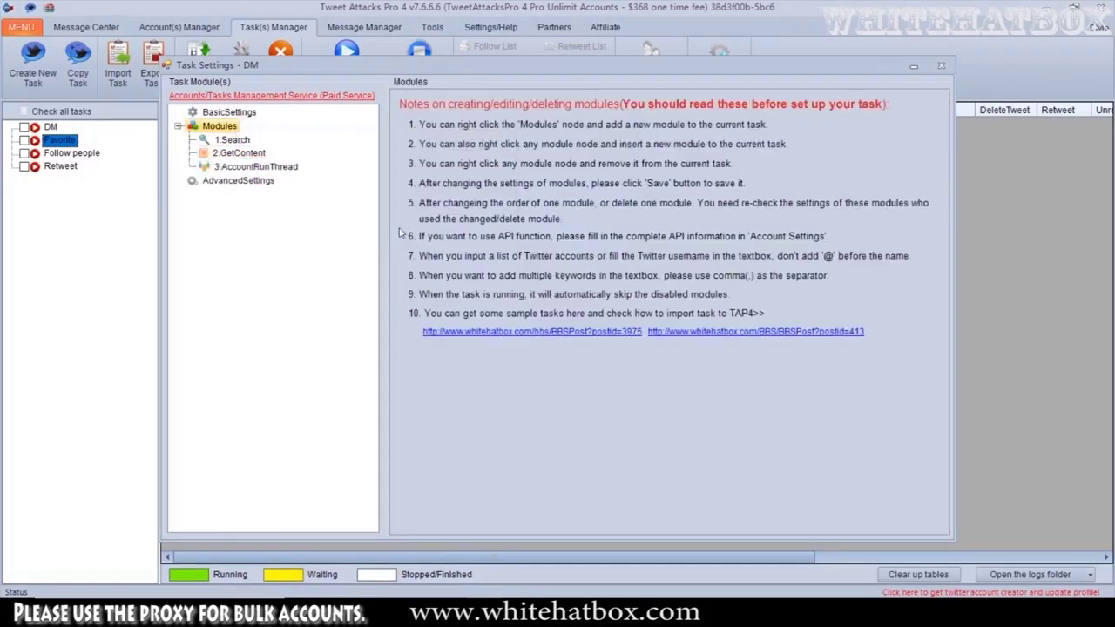
# - Include the account in the test category in the AccountRunThread module and save its settings
pyautogui.click(278, 168)
pyautogui.rightClick(279, 166)
pyautogui.moveTo(367, 168)
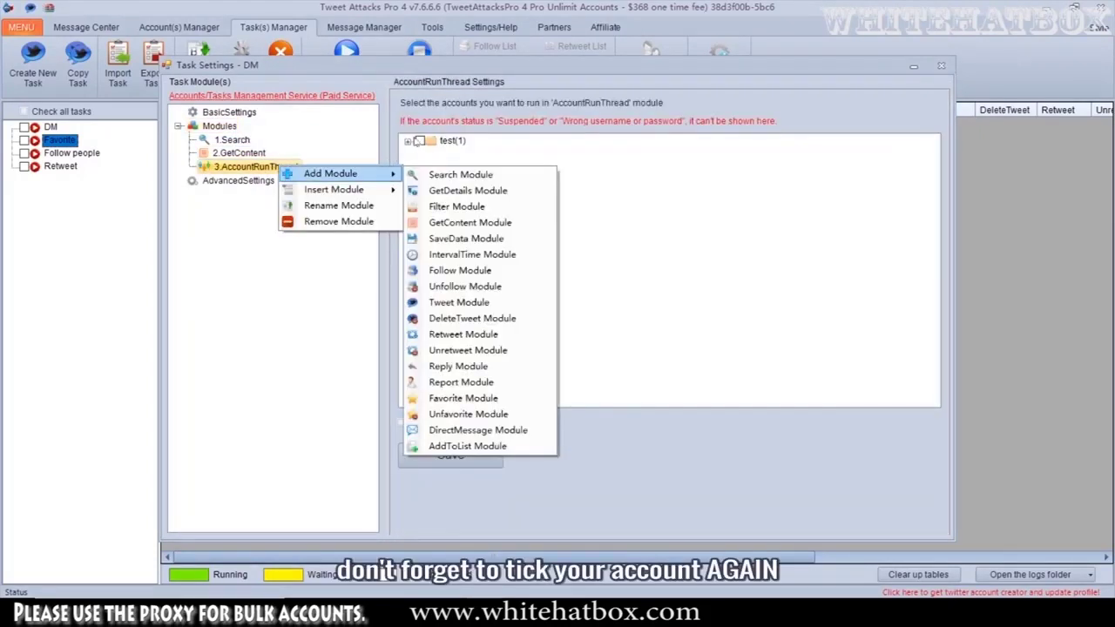
pyautogui.click(407, 140)
pyautogui.click(449, 454)
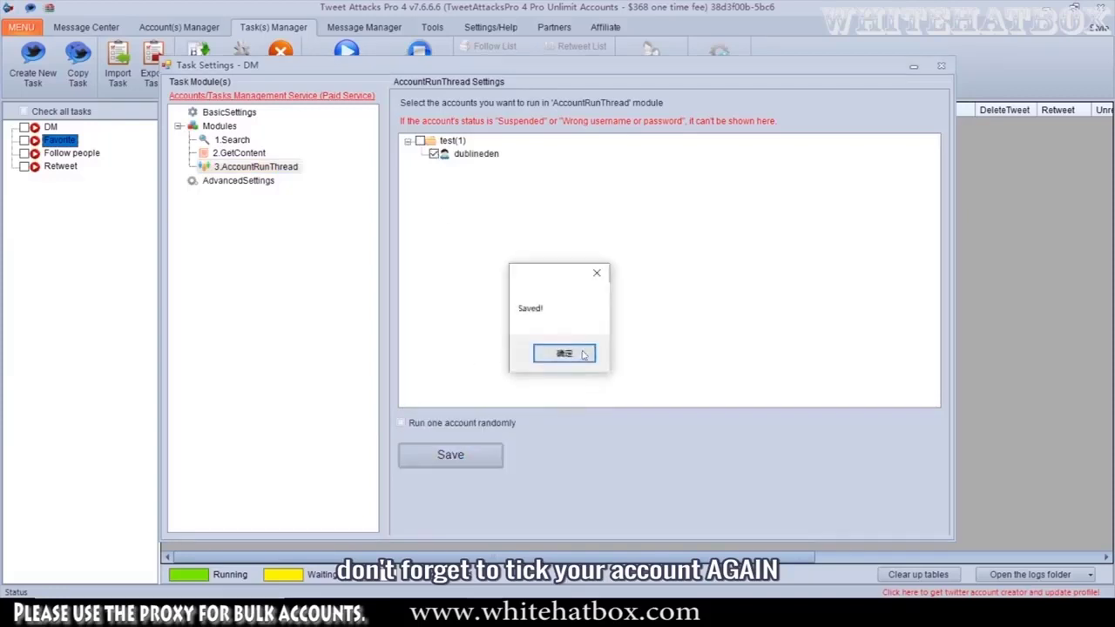
pyautogui.click(567, 351)
# - Add a DirectMessage module under AccountRunThread and open its settings
pyautogui.rightClick(274, 166)
pyautogui.moveTo(327, 171)
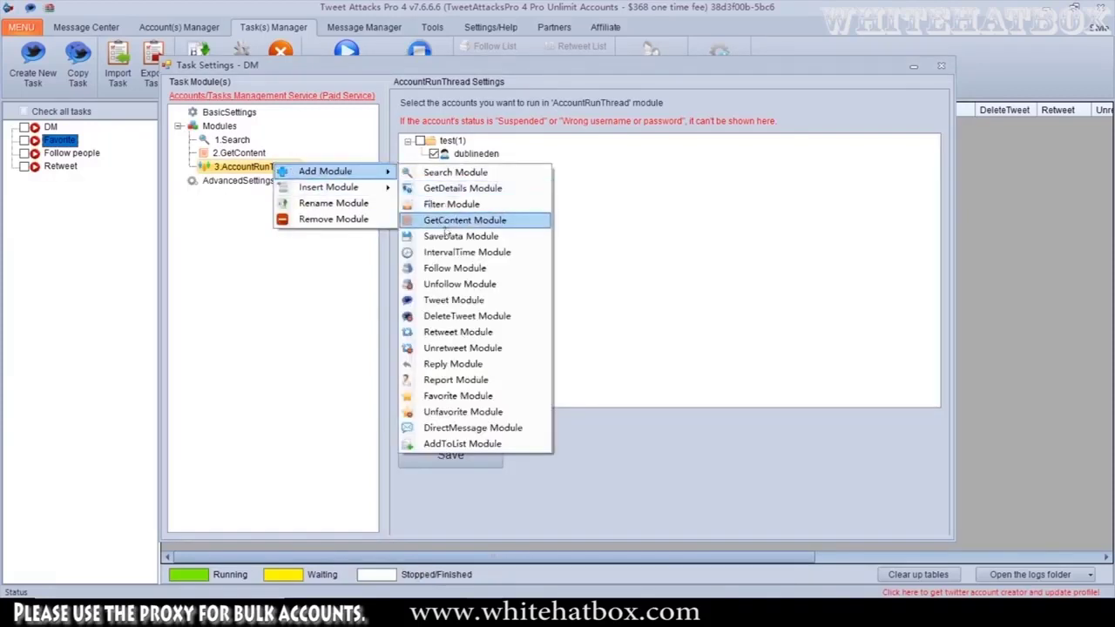
pyautogui.click(461, 428)
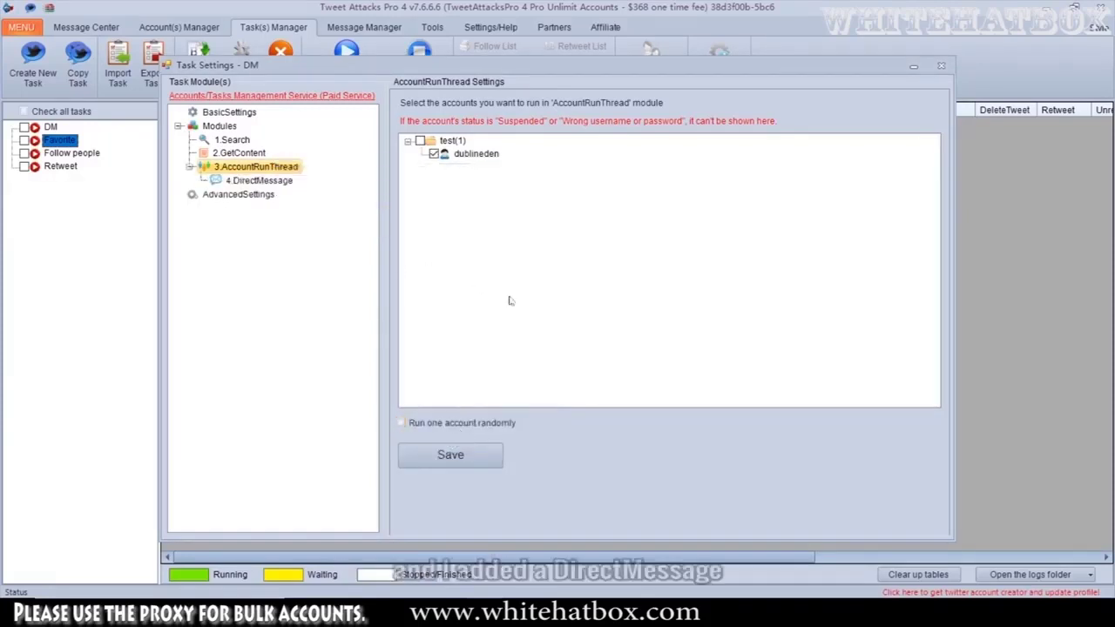
pyautogui.click(258, 181)
pyautogui.click(258, 167)
pyautogui.click(259, 181)
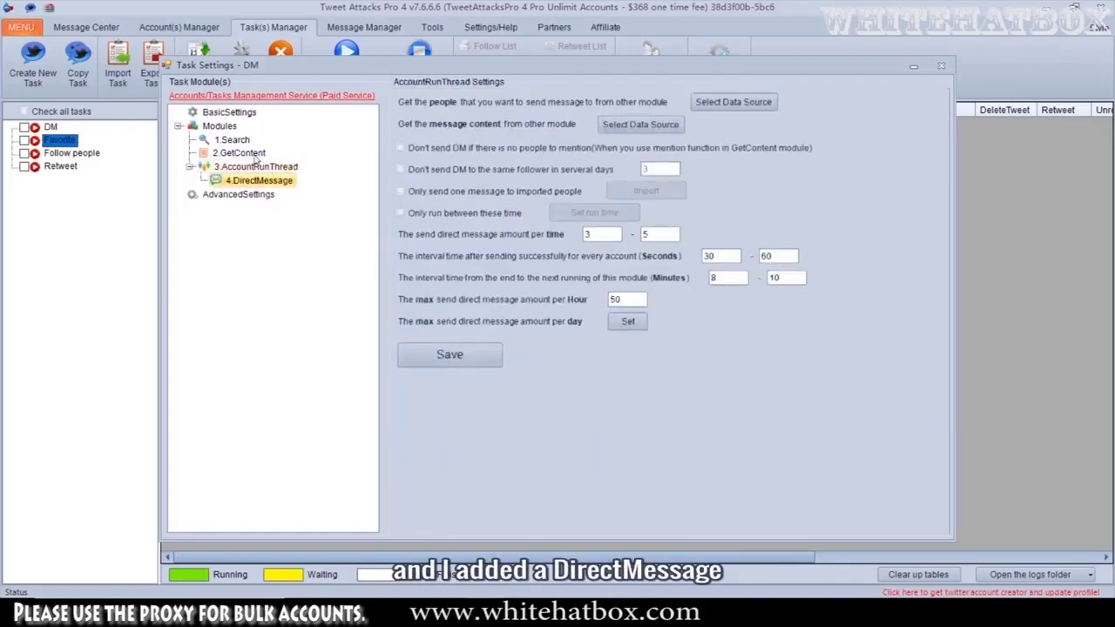
# - Set the Search module as the DirectMessage module's people source, with positive sequence and removal from the data list after use
pyautogui.click(239, 153)
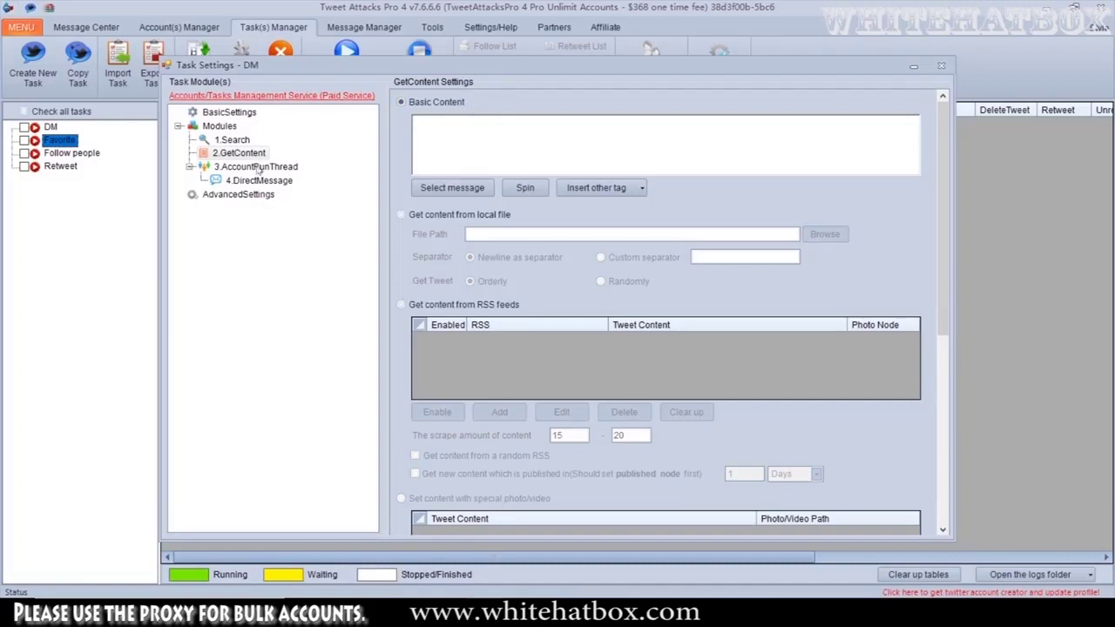
pyautogui.click(259, 180)
pyautogui.click(734, 102)
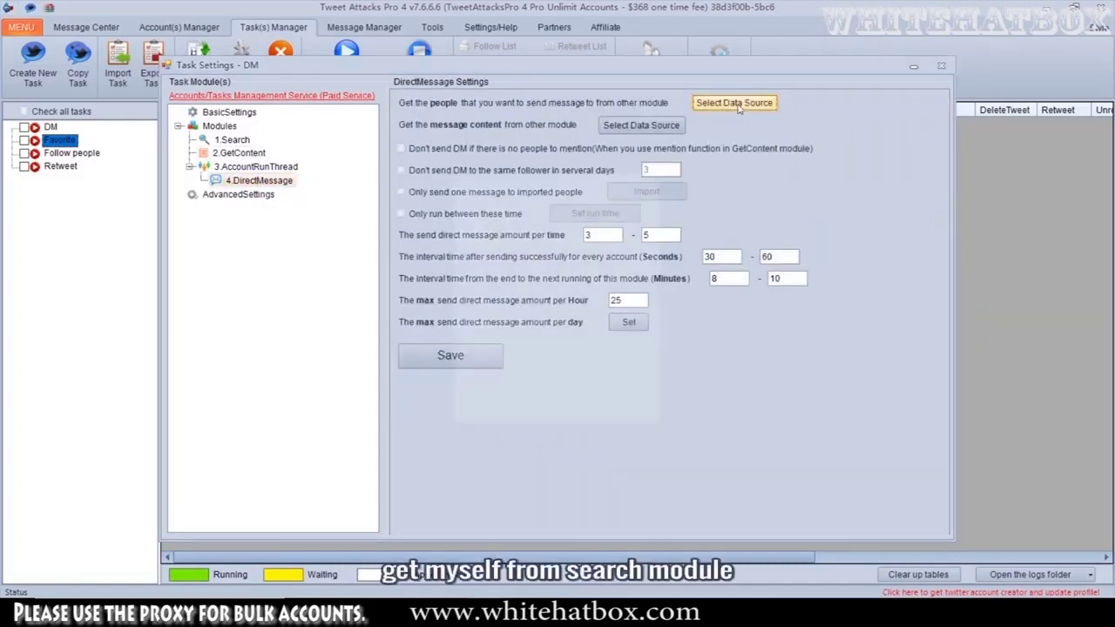
pyautogui.click(574, 228)
pyautogui.click(563, 241)
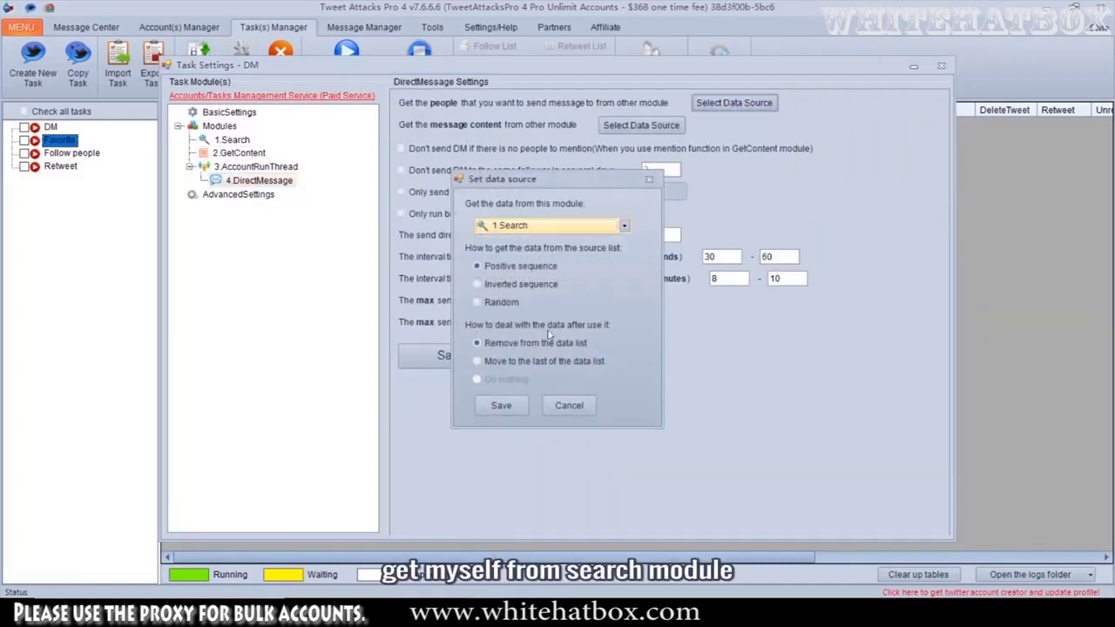
pyautogui.click(501, 405)
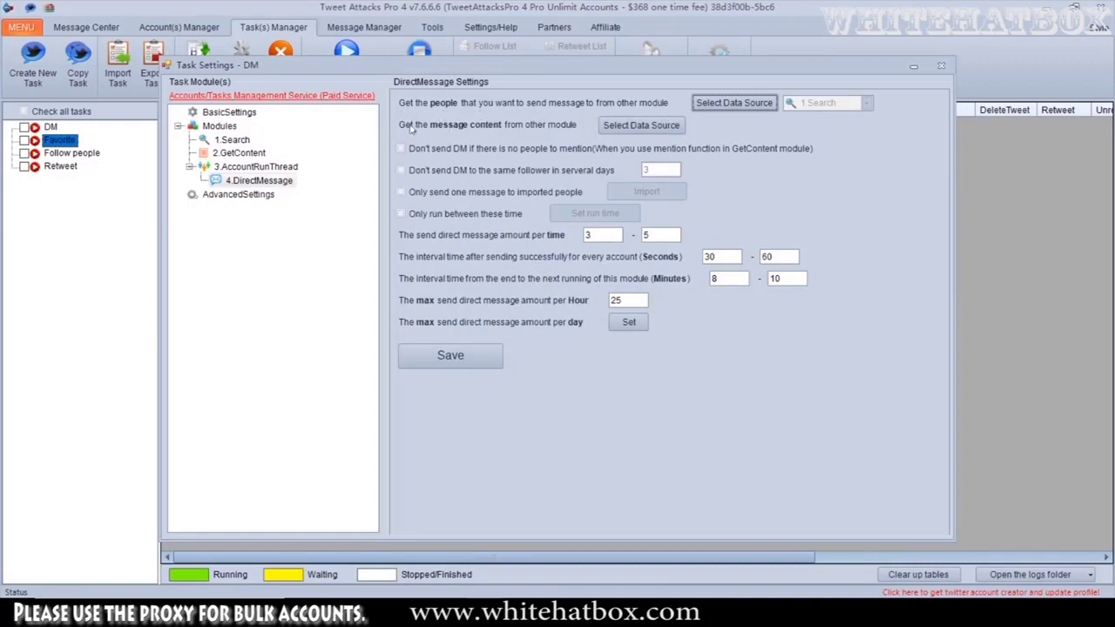
pyautogui.click(640, 125)
pyautogui.click(550, 226)
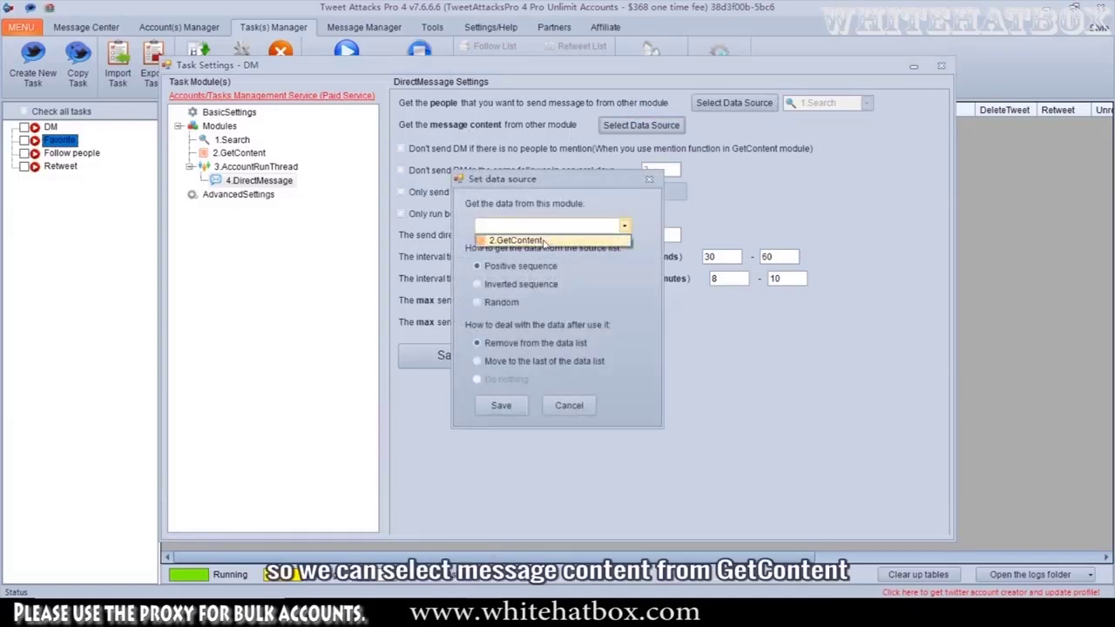
pyautogui.click(544, 240)
pyautogui.click(569, 405)
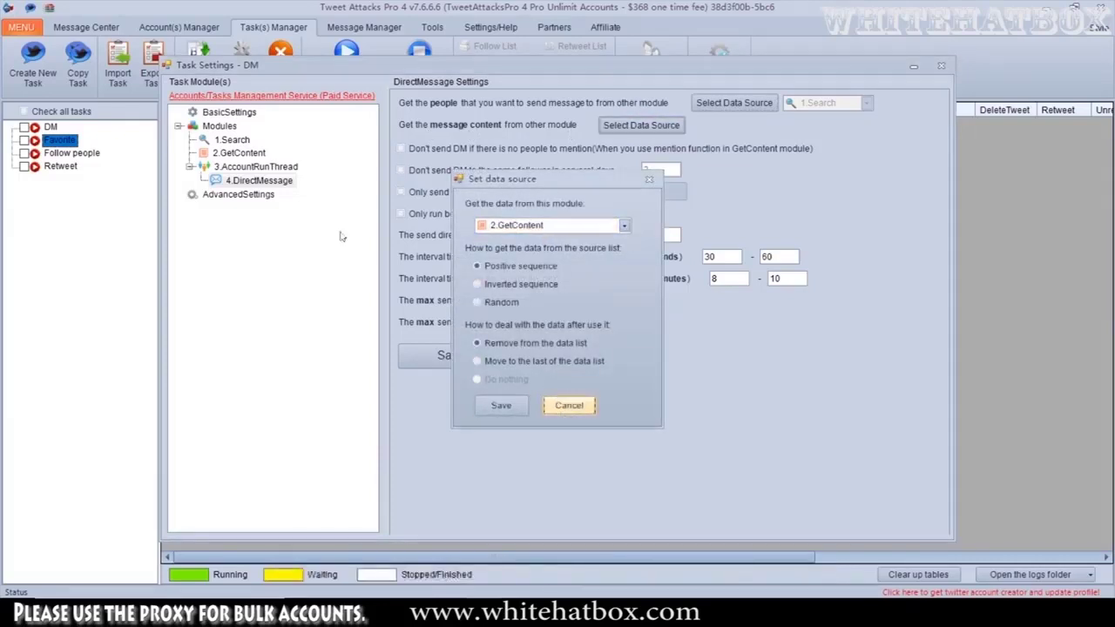
# - Check which saved messages the GetContent module can select from, and close the DM task's settings
pyautogui.click(238, 153)
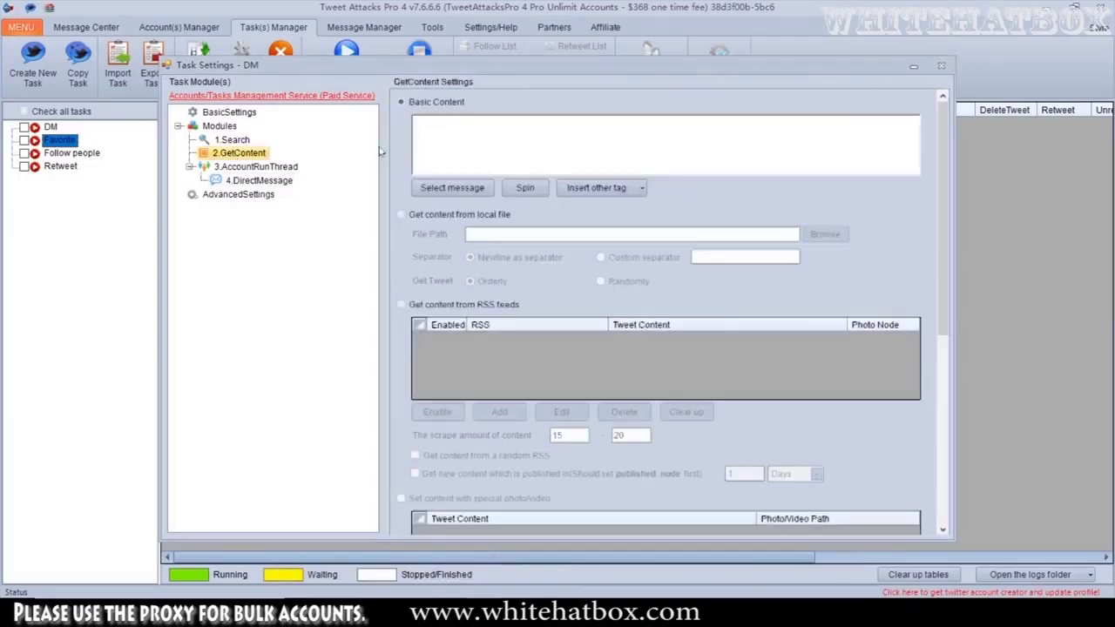
pyautogui.click(452, 187)
pyautogui.click(636, 188)
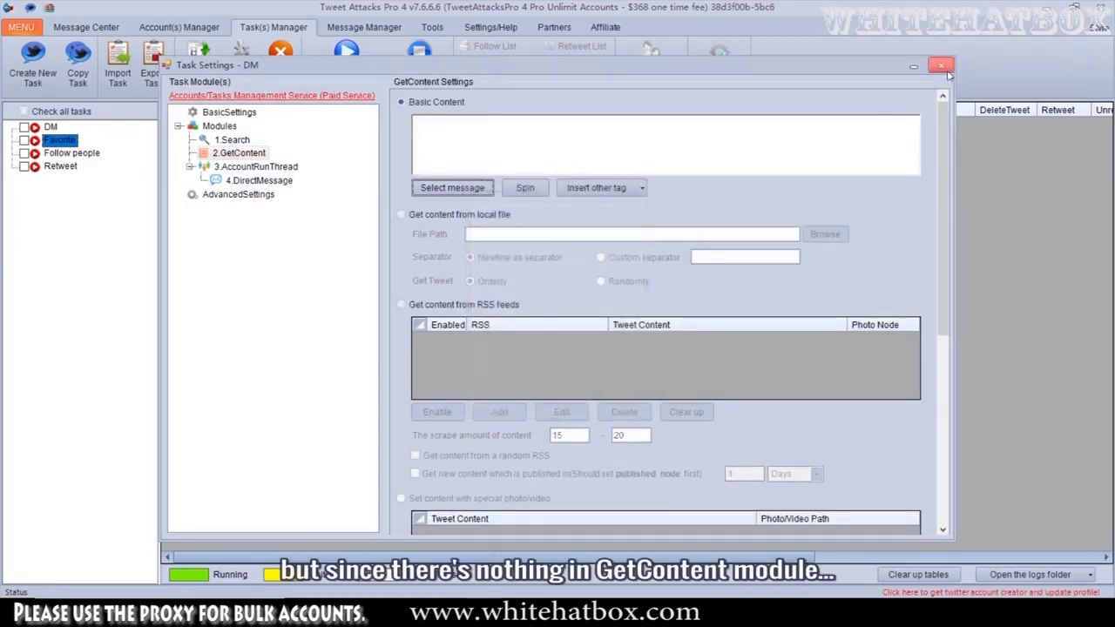
pyautogui.click(940, 65)
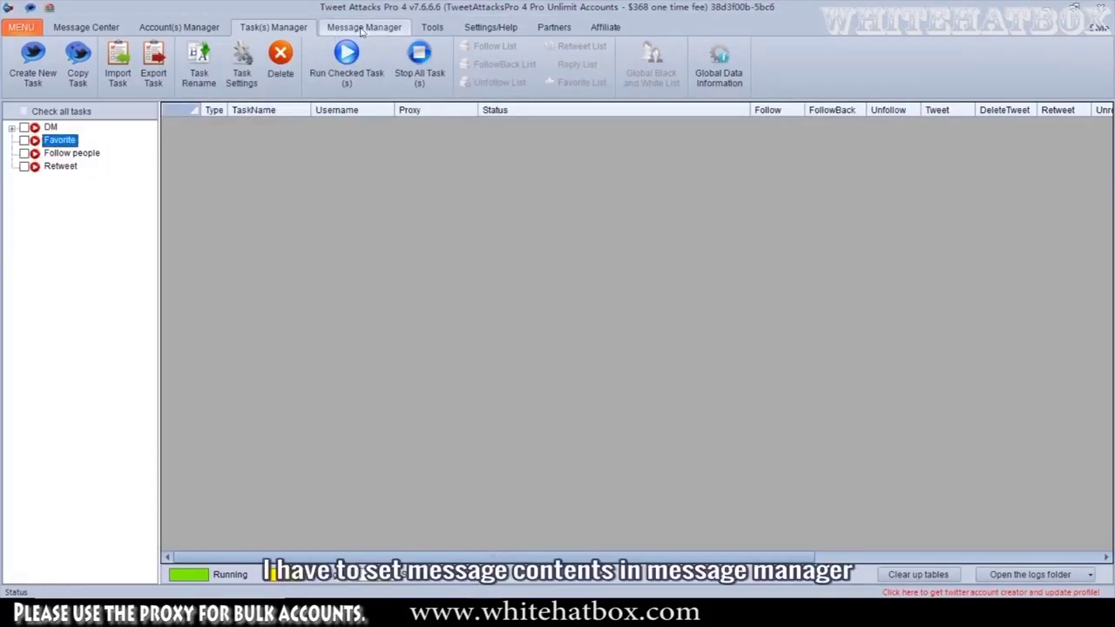
# - Create a message category named Greetings in the message manager
pyautogui.click(362, 29)
pyautogui.click(36, 70)
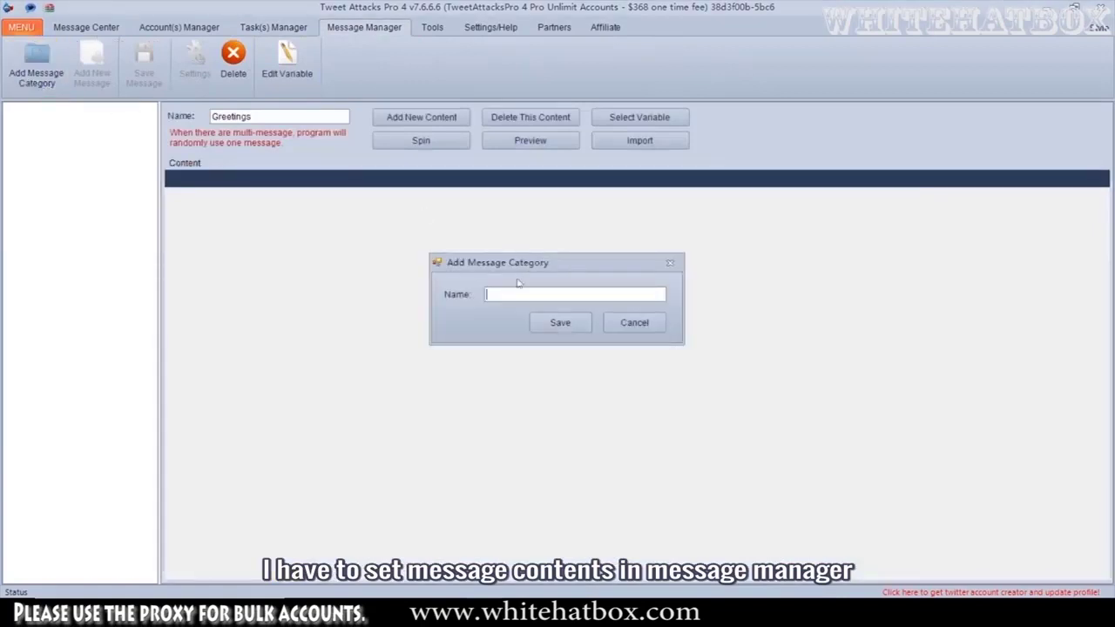
pyautogui.press('capslock')
pyautogui.write('G')
pyautogui.press('capslock')
pyautogui.write('reet')
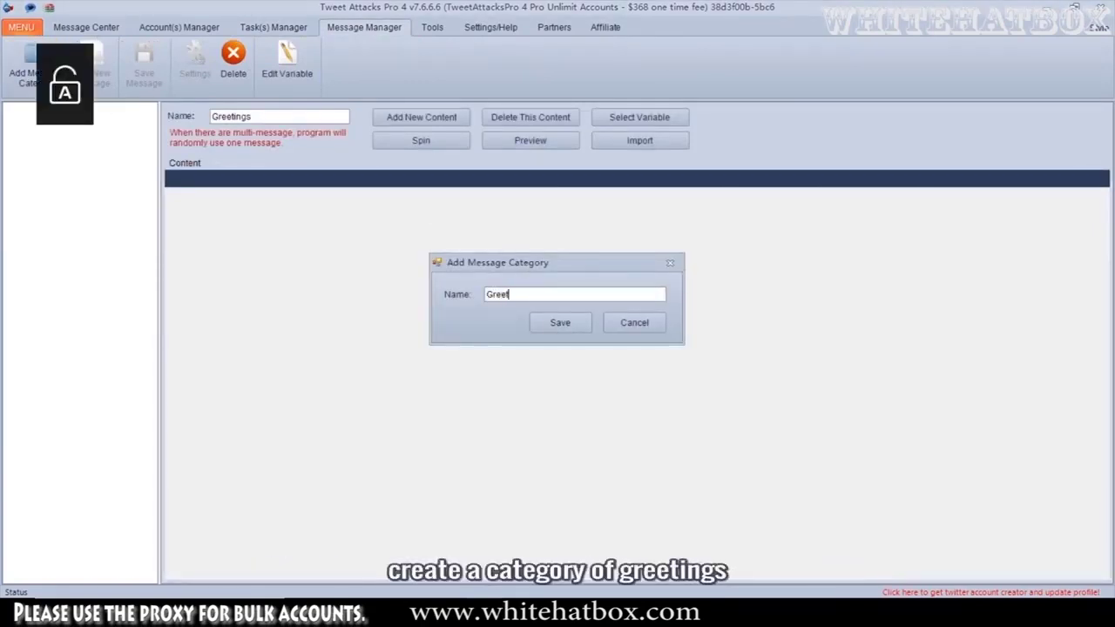
pyautogui.write('ings')
pyautogui.click(557, 322)
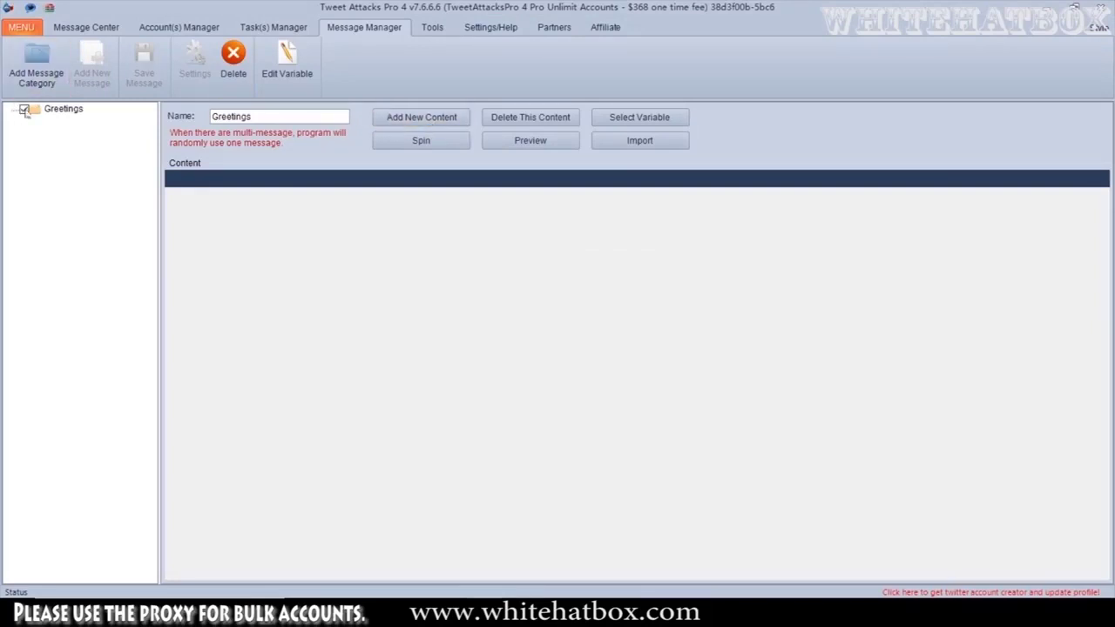
# - Add a new message named Greetings inside the Greetings category
pyautogui.click(62, 109)
pyautogui.click(92, 74)
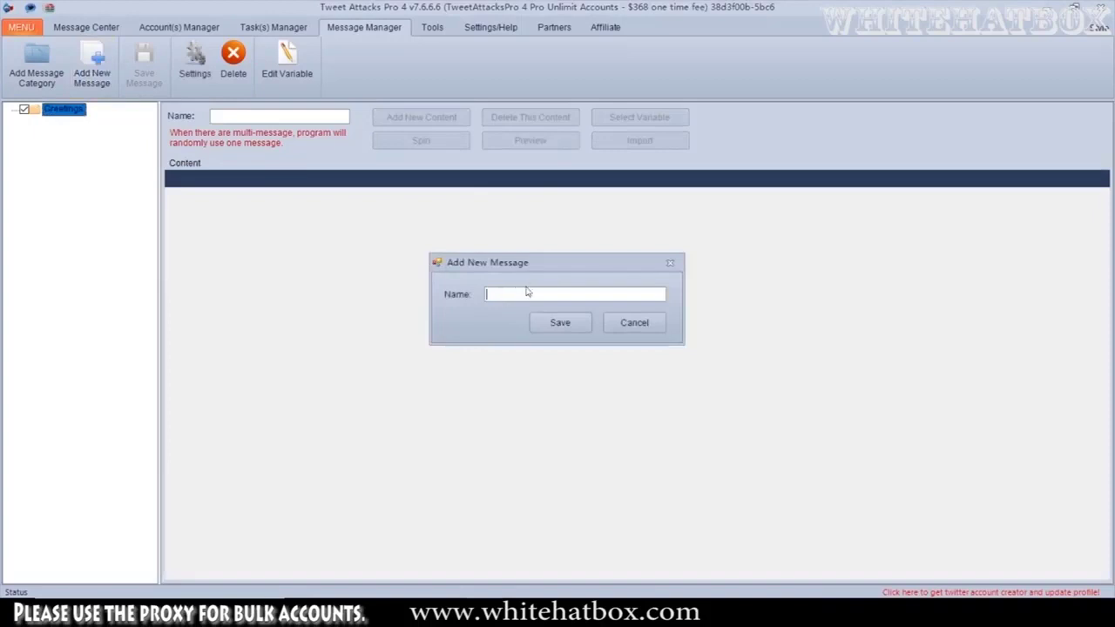
pyautogui.press('capslock')
pyautogui.write('G')
pyautogui.press('capslock')
pyautogui.write('reetings')
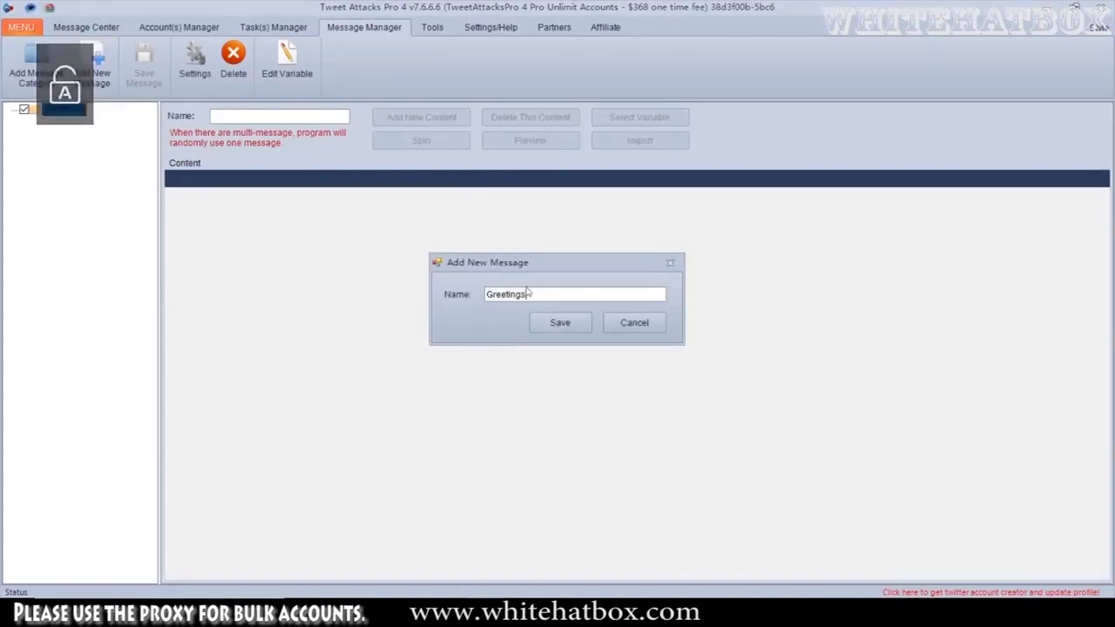
pyautogui.click(533, 324)
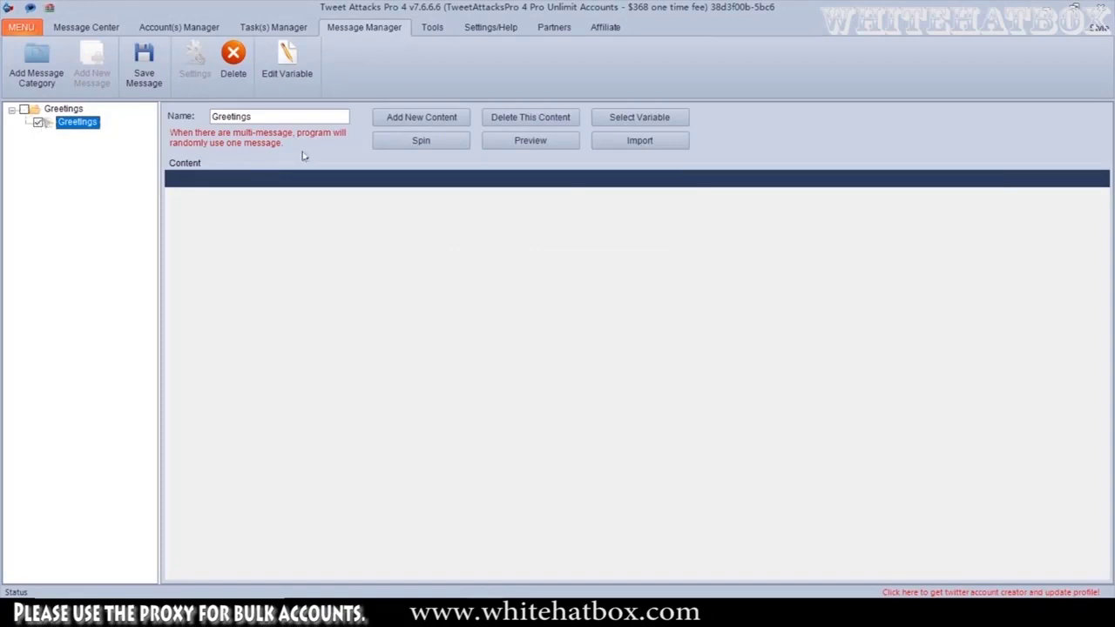
# - Add a first content entry to the Greetings message reading "Hello, It's me," followed by the sender's first name and an exclamation mark
pyautogui.click(444, 118)
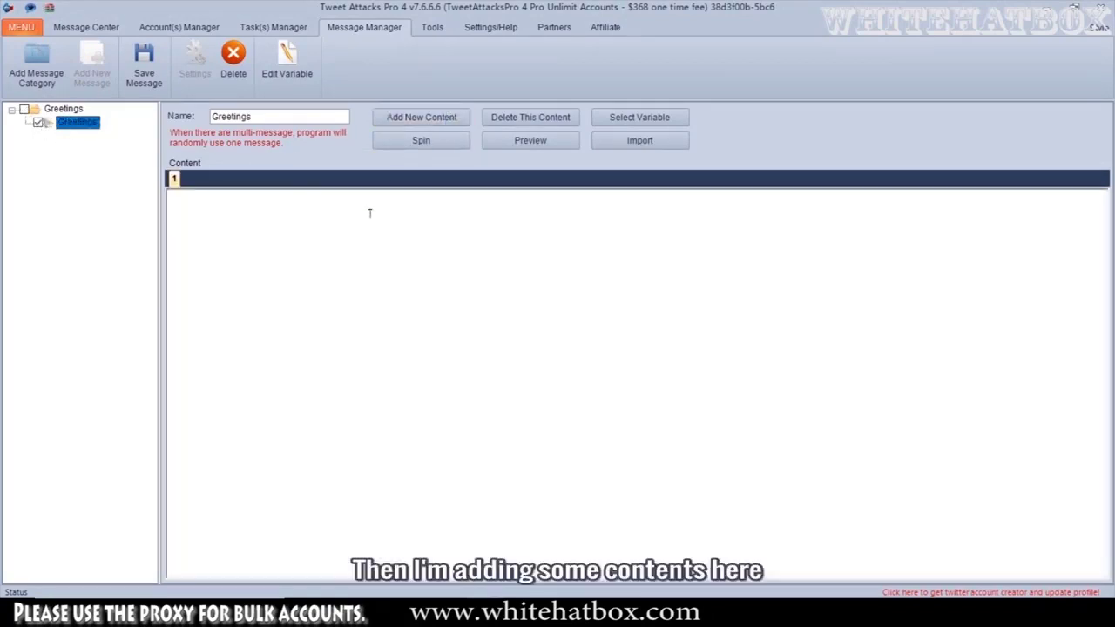
pyautogui.press('capslock')
pyautogui.write('H')
pyautogui.press('capslock')
pyautogui.write('ell')
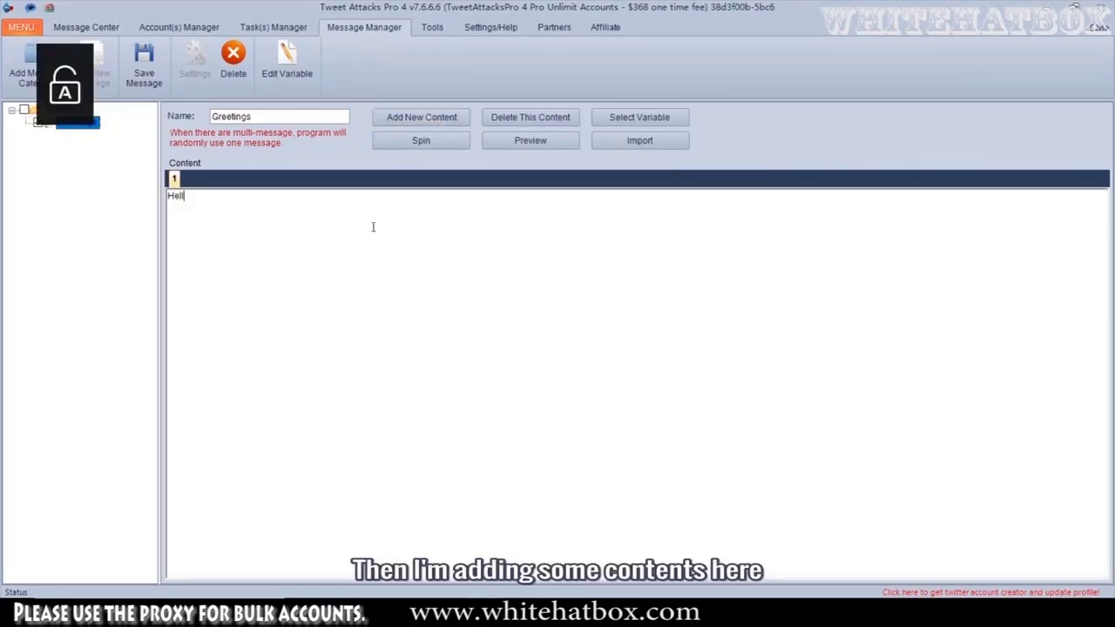
pyautogui.write("o, It's")
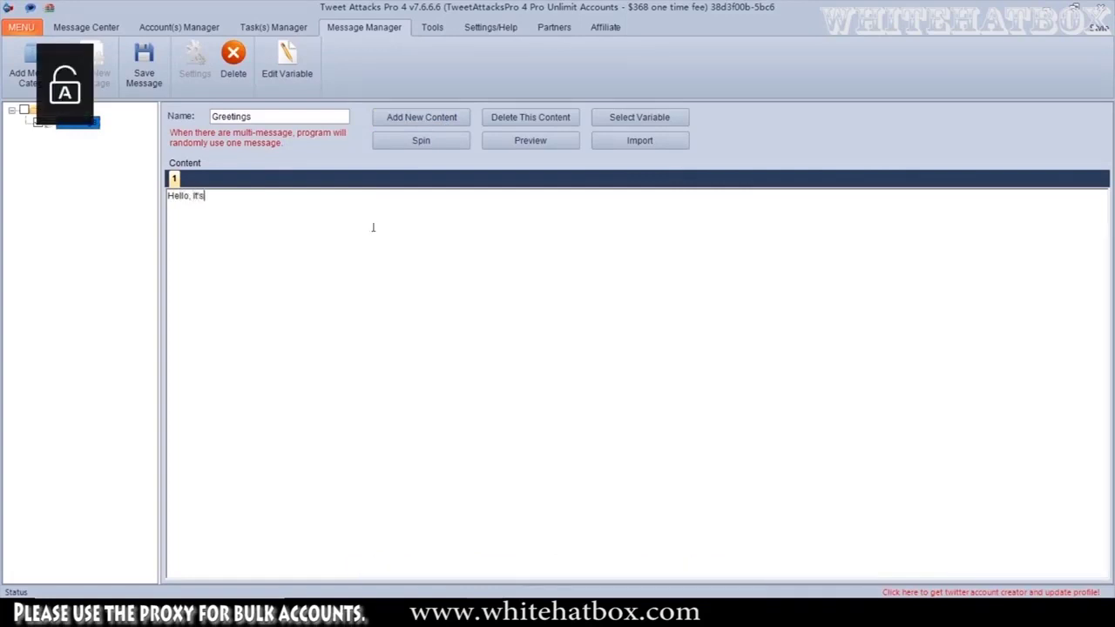
pyautogui.write(' me')
pyautogui.press('BackSpace')
pyautogui.write('me,')
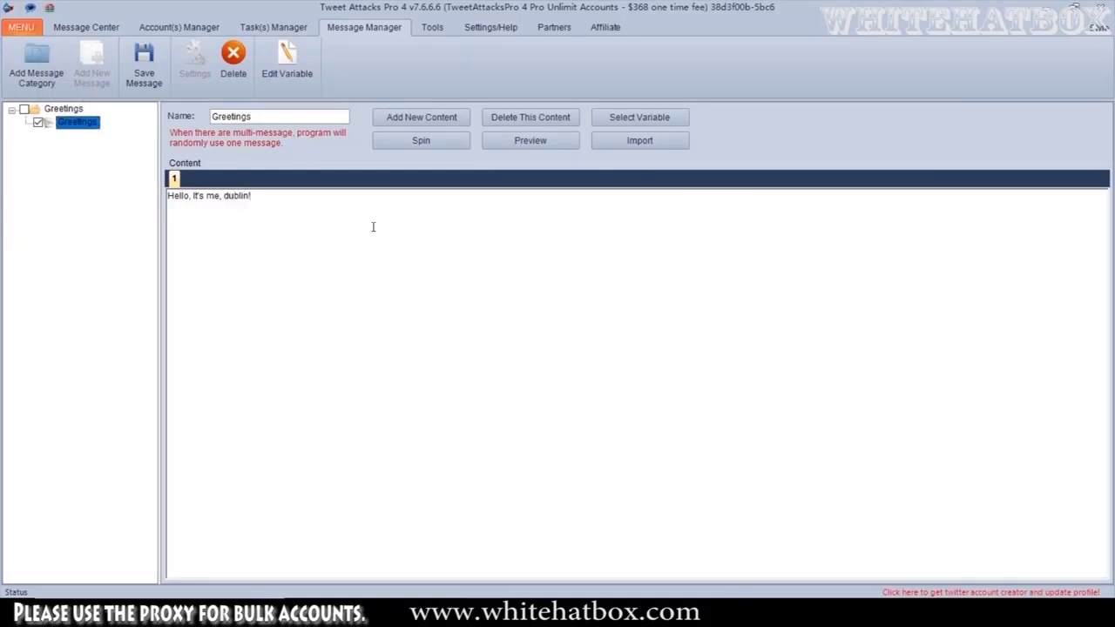
# - Add a second content entry reading "Bonjour, Je suis", the sender's name and ", enchantee!", and save the Greetings message
pyautogui.click(440, 119)
pyautogui.press('capslock')
pyautogui.write('B')
pyautogui.press('capslock')
pyautogui.write('o')
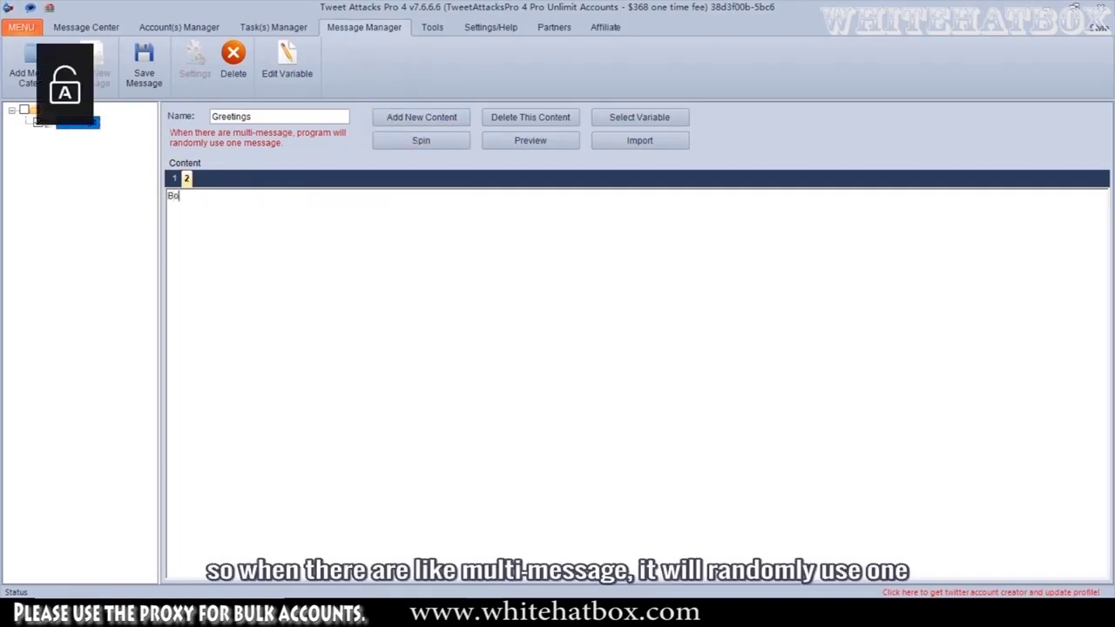
pyautogui.write('njour,')
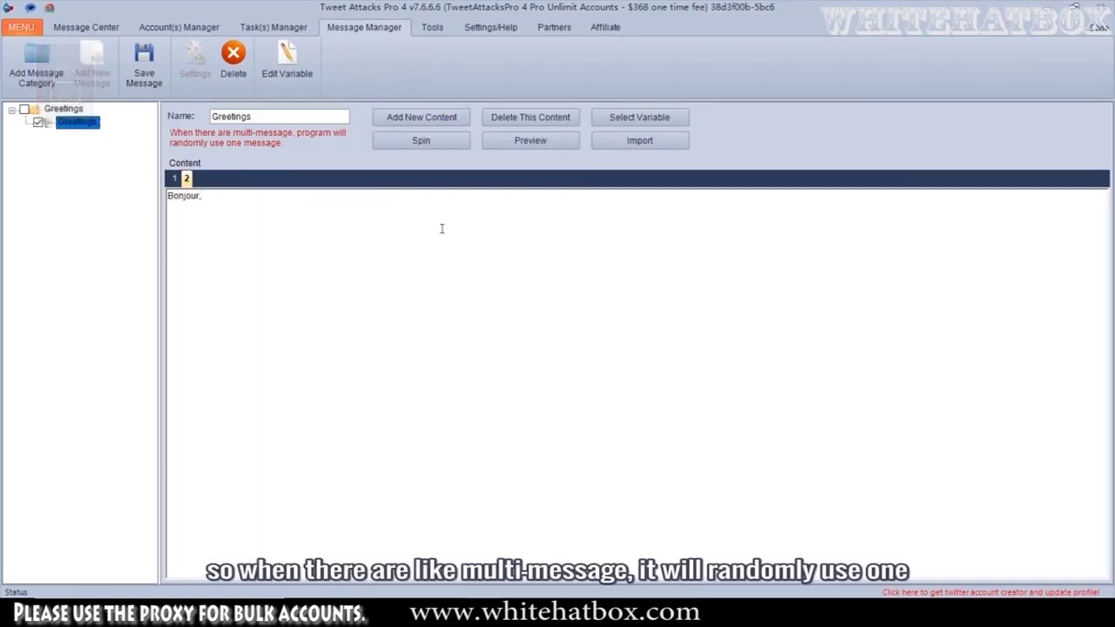
pyautogui.press('capslock')
pyautogui.write('J')
pyautogui.press('capslock')
pyautogui.write('e s')
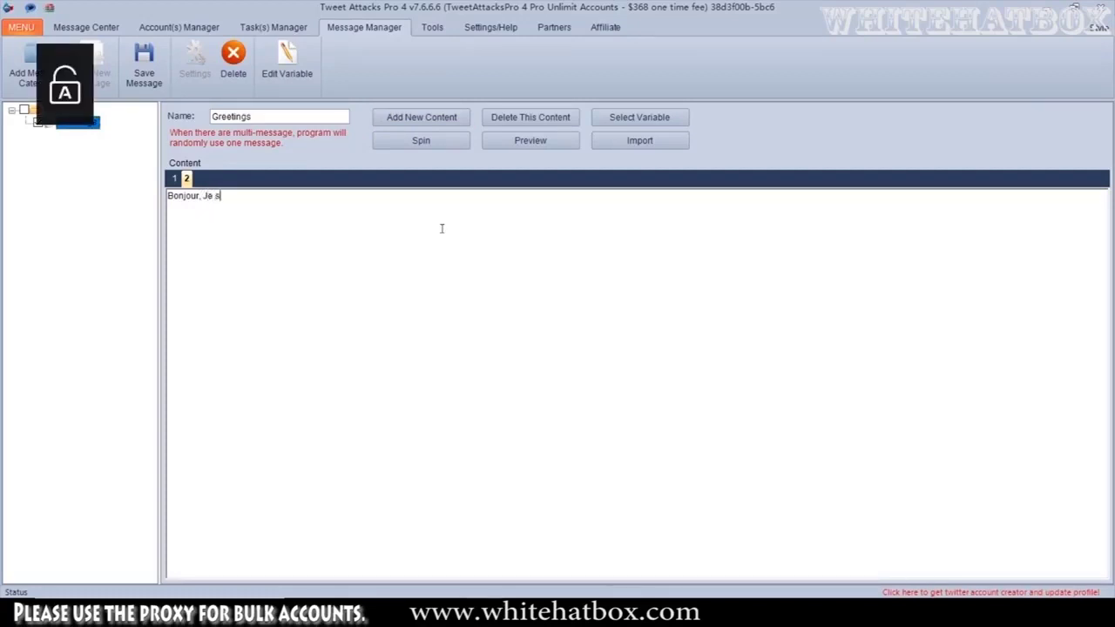
pyautogui.write('uis')
pyautogui.press('capslock')
pyautogui.write('E')
pyautogui.press('capslock')
pyautogui.write('den')
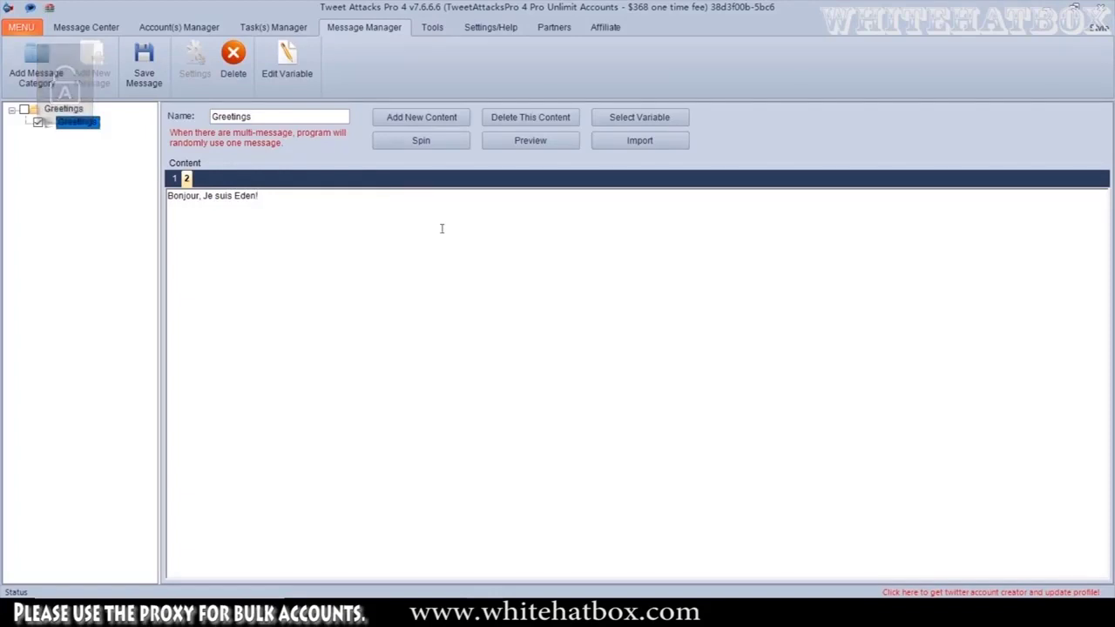
pyautogui.write('!')
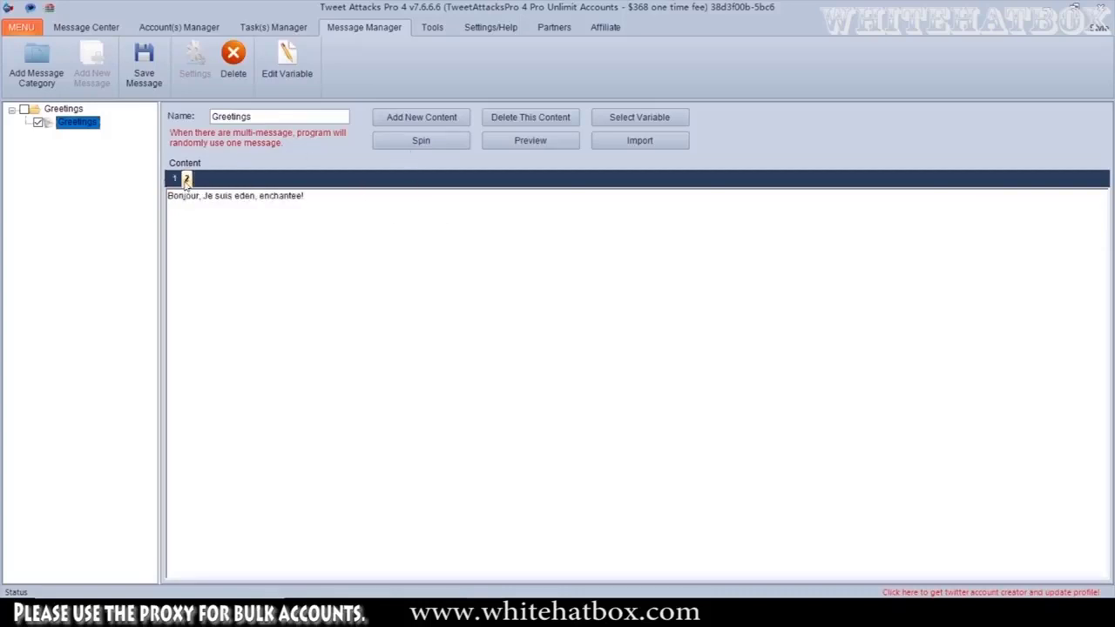
pyautogui.click(143, 65)
pyautogui.click(564, 352)
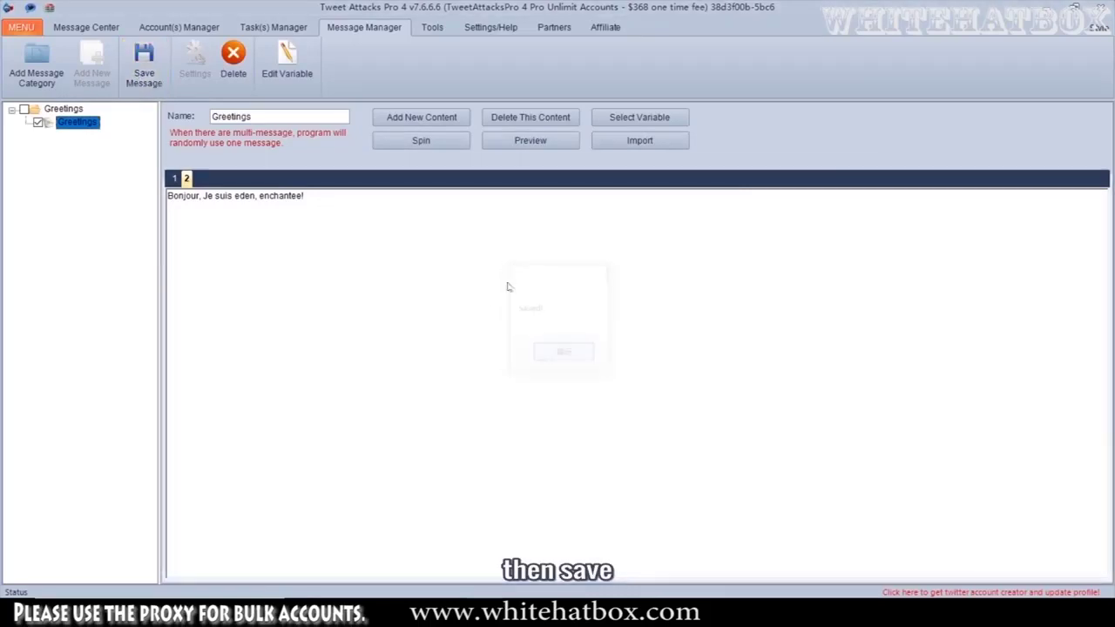
# - Return to the task manager and open the DM task's GetContent module settings
pyautogui.click(179, 27)
pyautogui.click(255, 27)
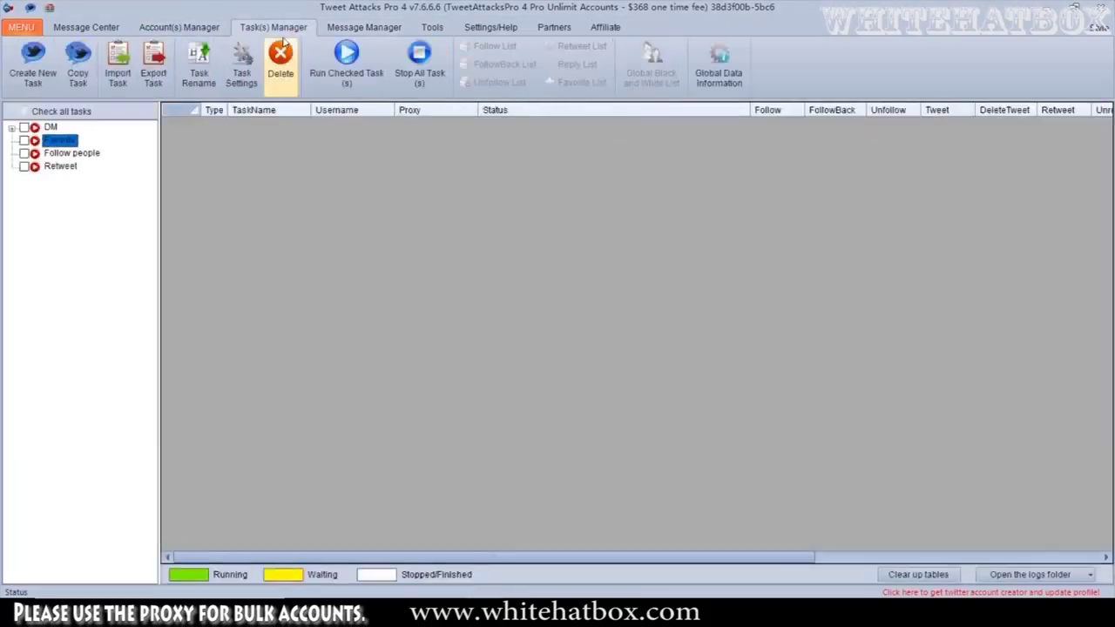
pyautogui.click(24, 127)
pyautogui.click(51, 127)
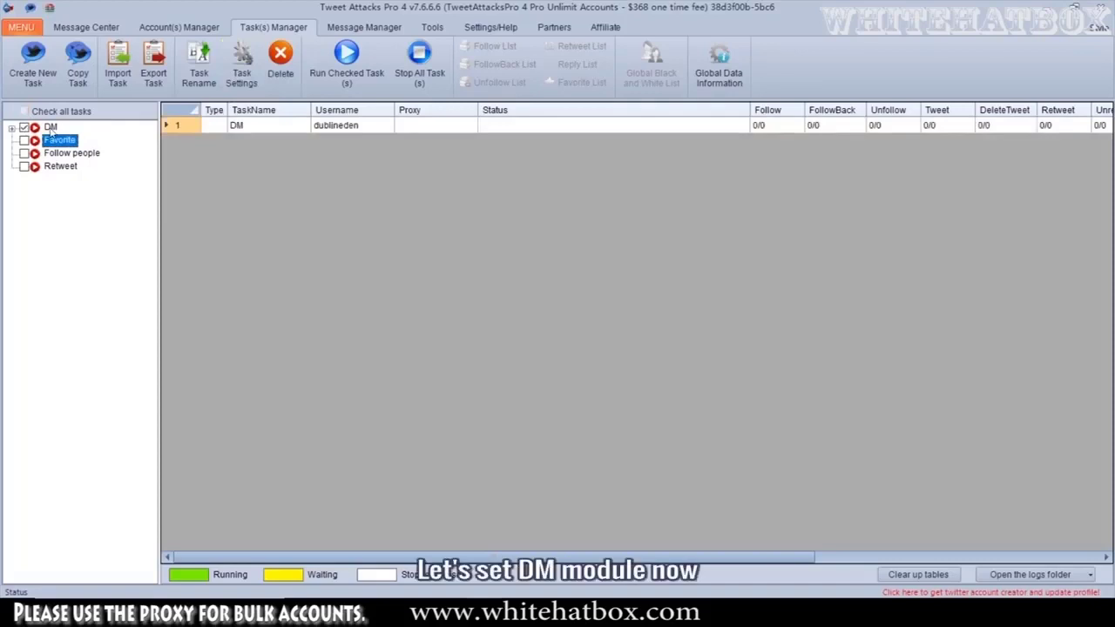
pyautogui.rightClick(50, 127)
pyautogui.click(91, 171)
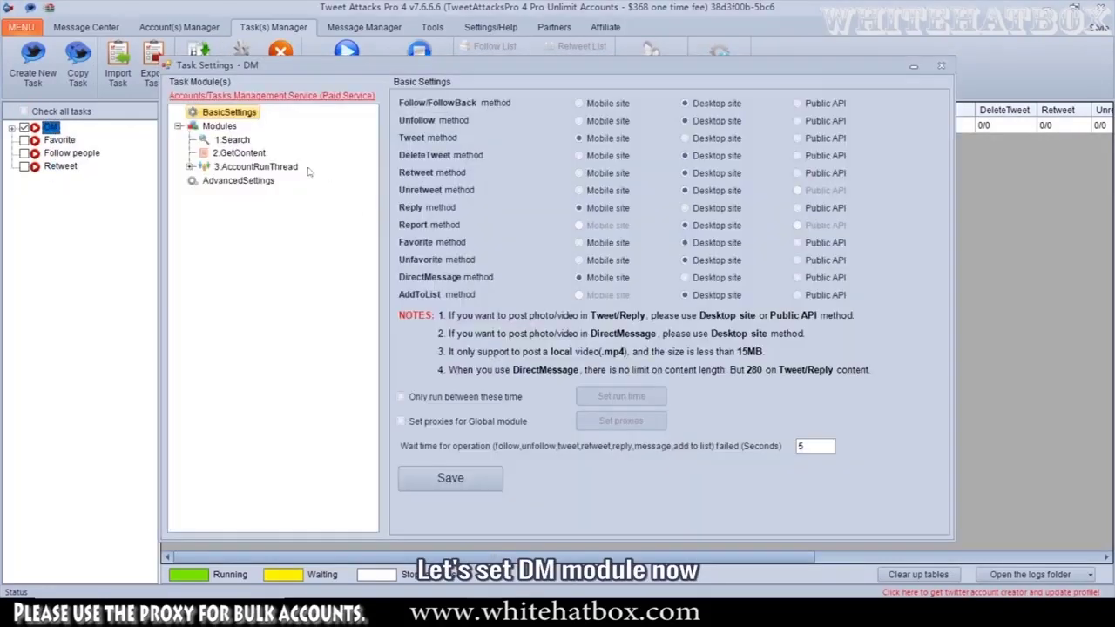
pyautogui.click(233, 154)
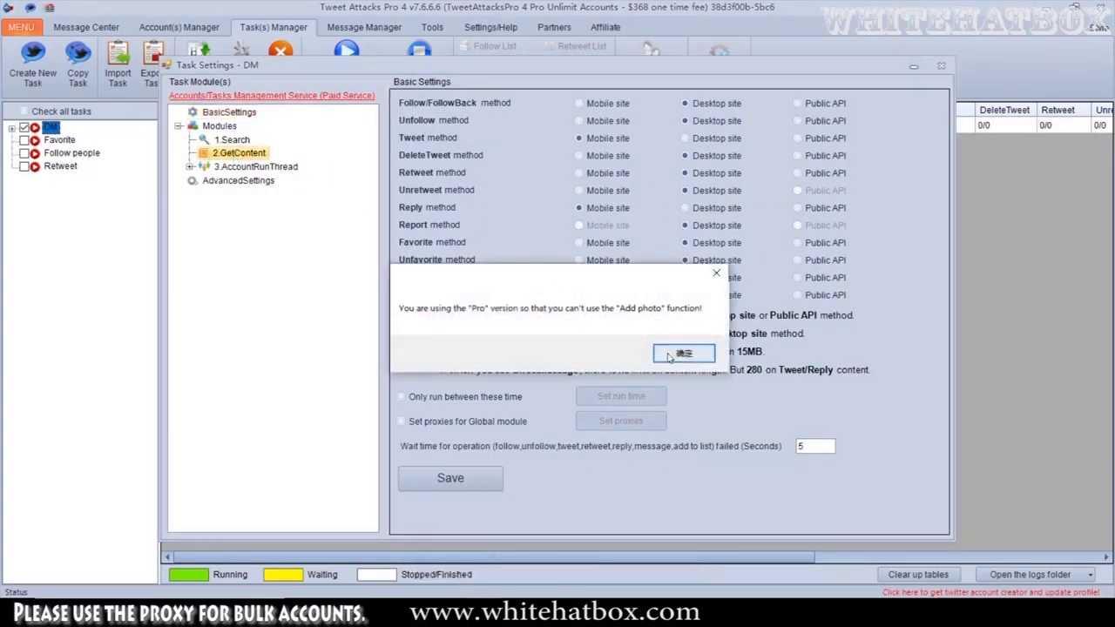
pyautogui.click(683, 354)
# - Select the Greetings message as the GetContent module's basic content and save the module's settings
pyautogui.click(453, 187)
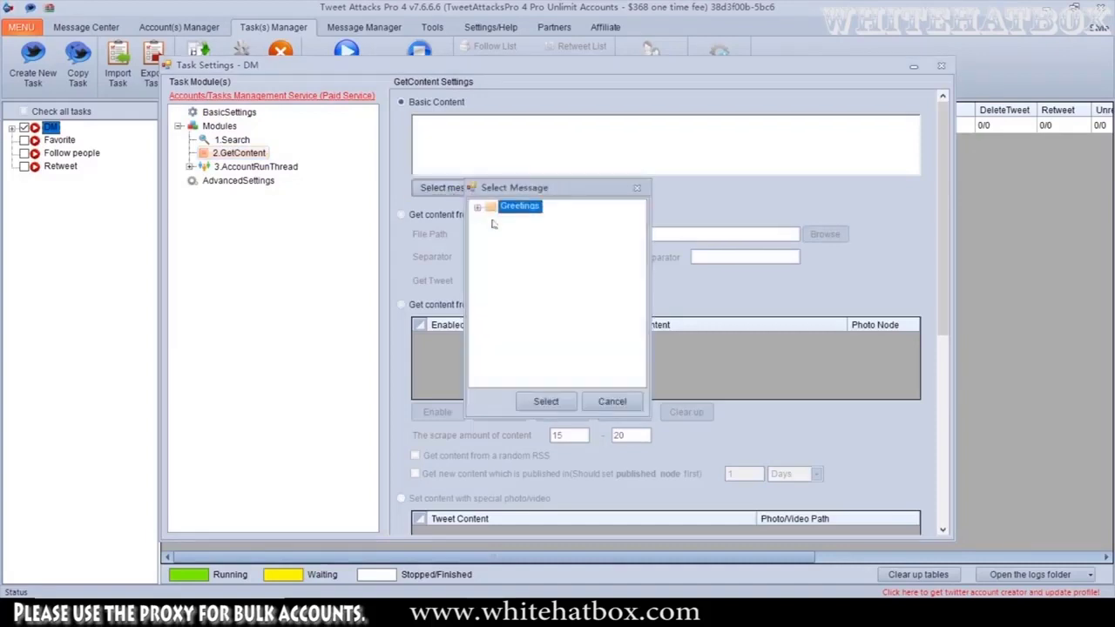
pyautogui.click(477, 208)
pyautogui.click(515, 221)
pyautogui.click(545, 401)
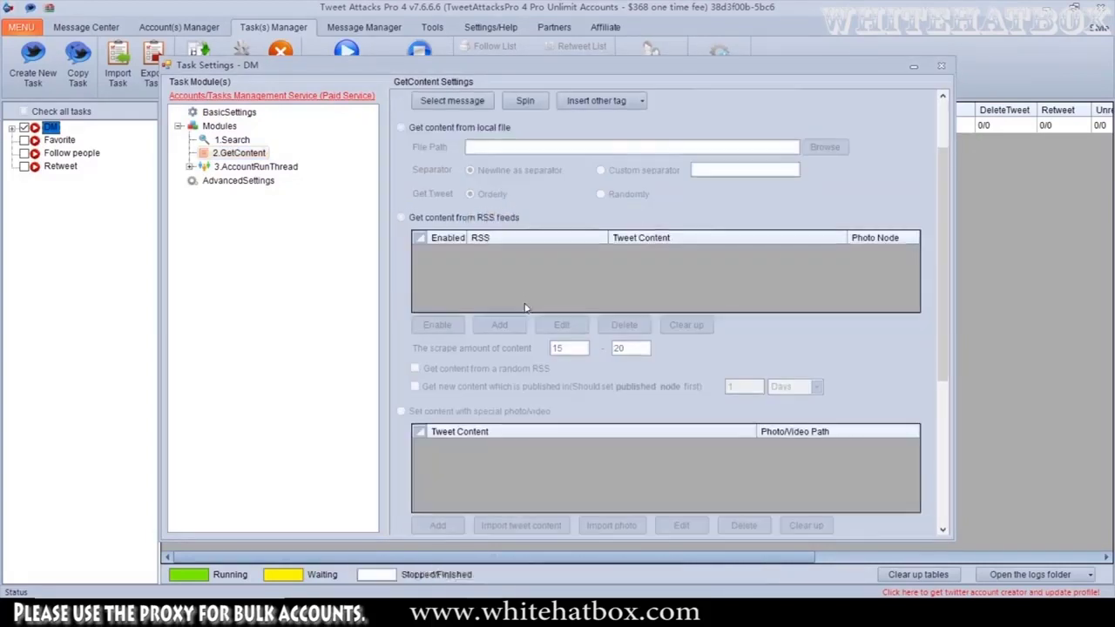
pyautogui.scroll(-5, 557, 425)
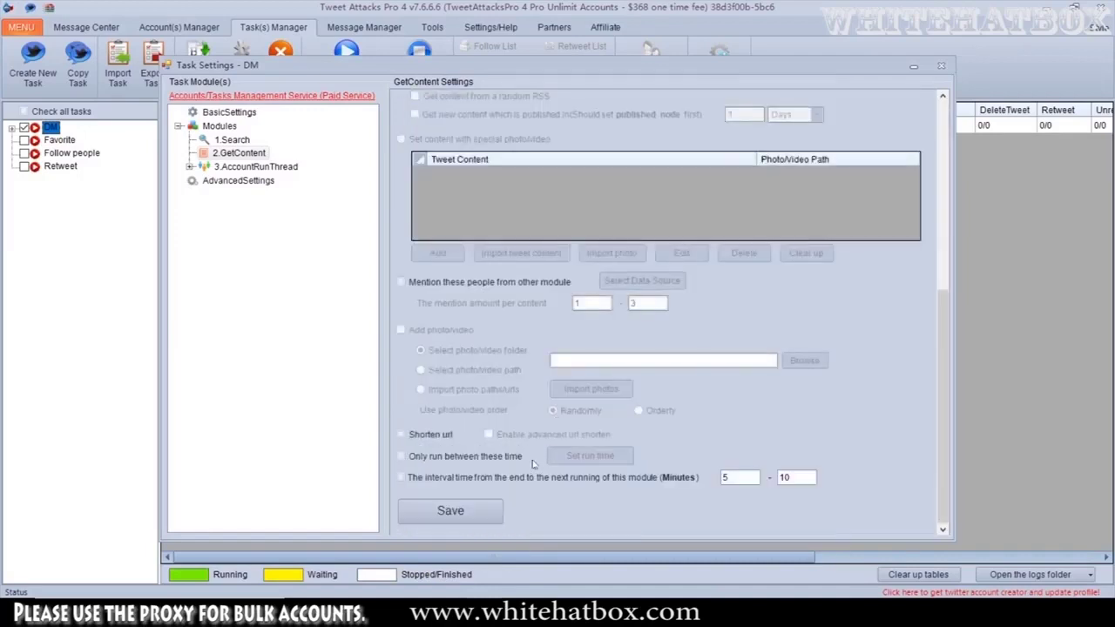
pyautogui.click(466, 507)
pyautogui.click(566, 354)
# - Set the Search module as the people source of the DirectMessage module under AccountRunThread
pyautogui.click(257, 167)
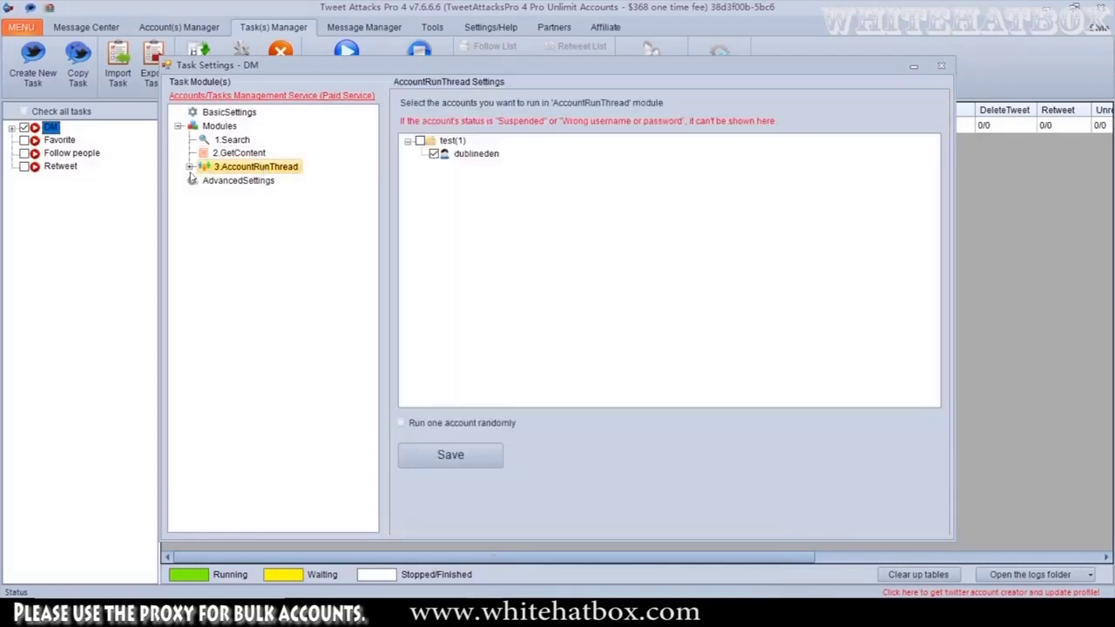
pyautogui.click(260, 180)
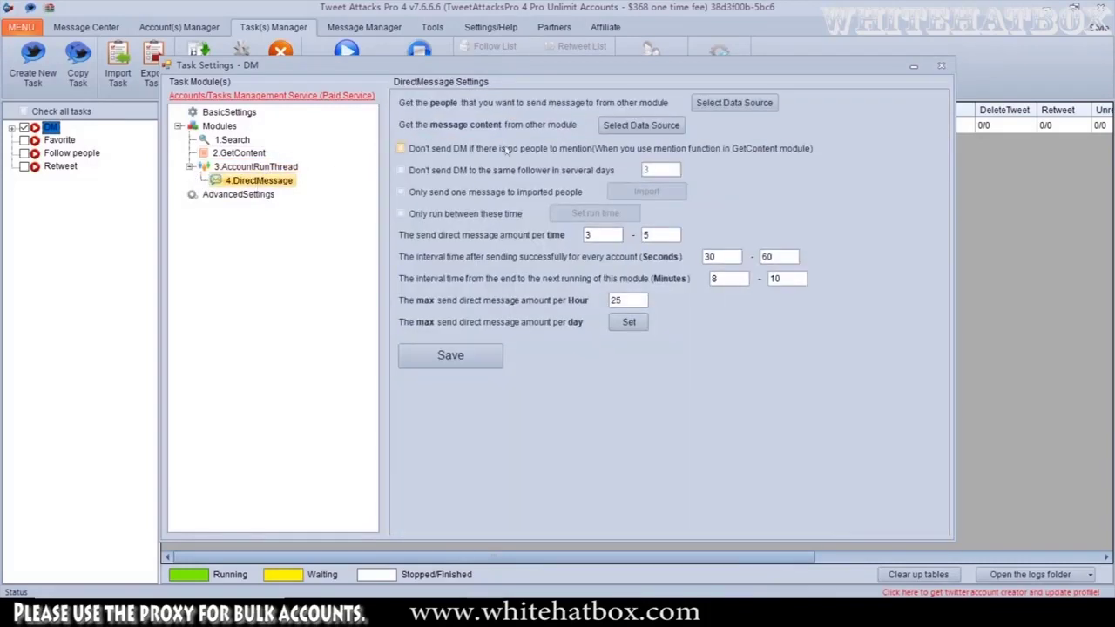
pyautogui.click(749, 103)
pyautogui.click(548, 224)
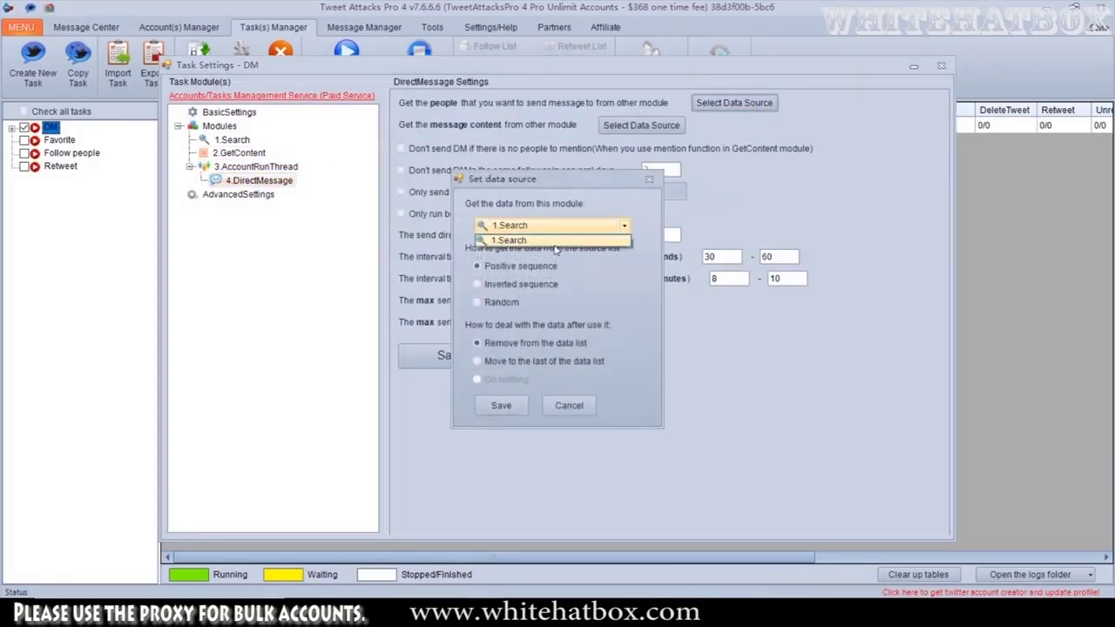
pyautogui.click(523, 237)
pyautogui.click(519, 404)
# - Set GetContent as the DirectMessage module's message content source, then save the module and close the task settings
pyautogui.click(641, 125)
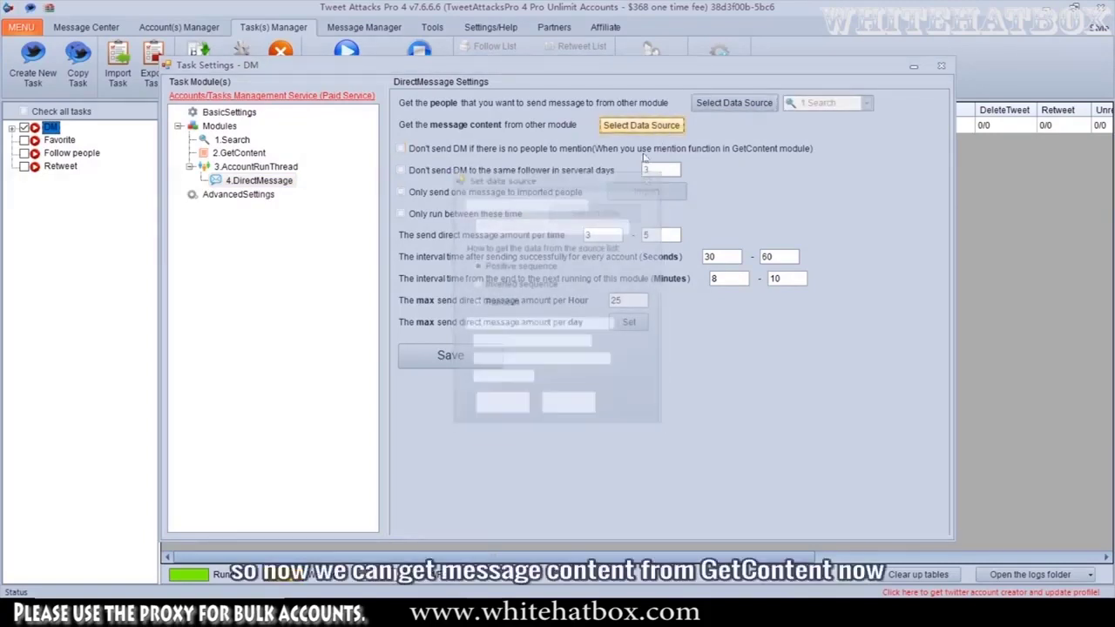
pyautogui.click(566, 229)
pyautogui.click(555, 246)
pyautogui.click(501, 405)
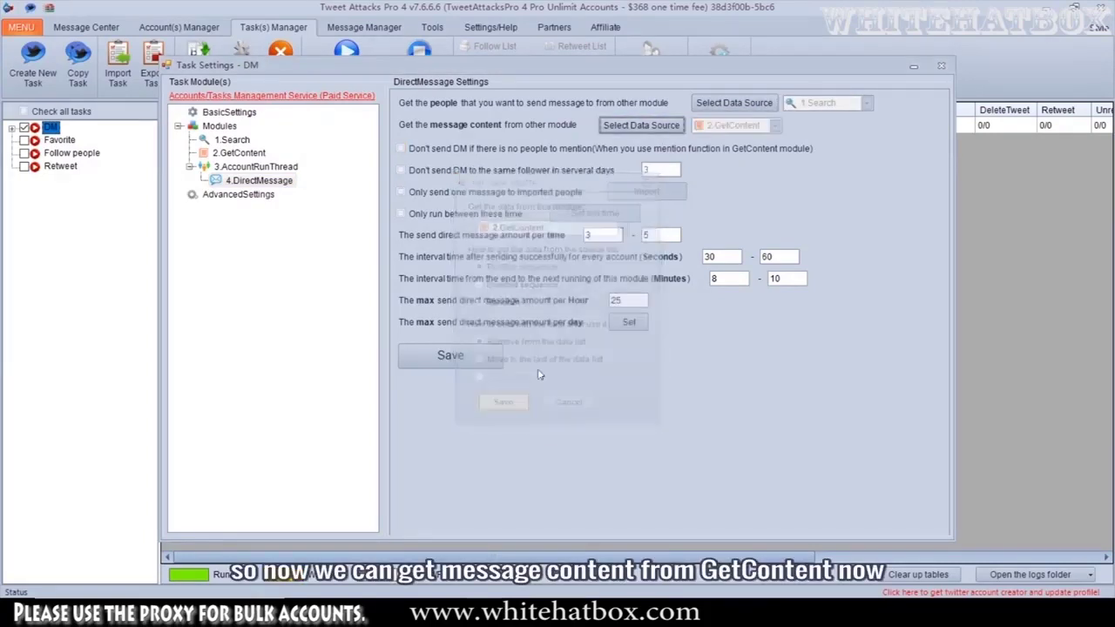
pyautogui.click(453, 357)
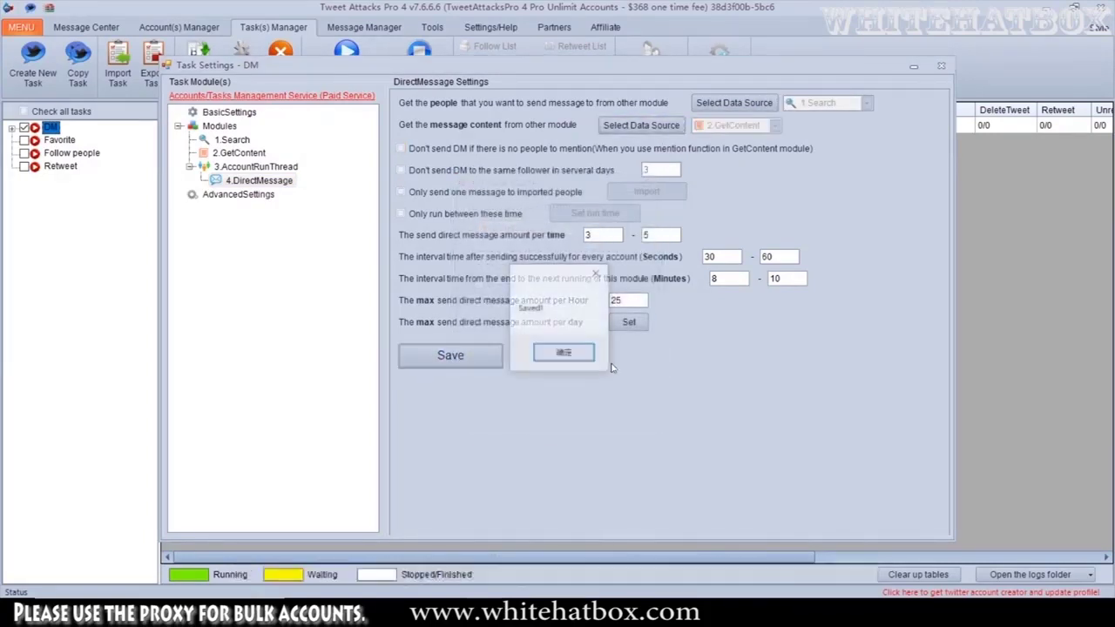
pyautogui.click(562, 350)
pyautogui.click(941, 66)
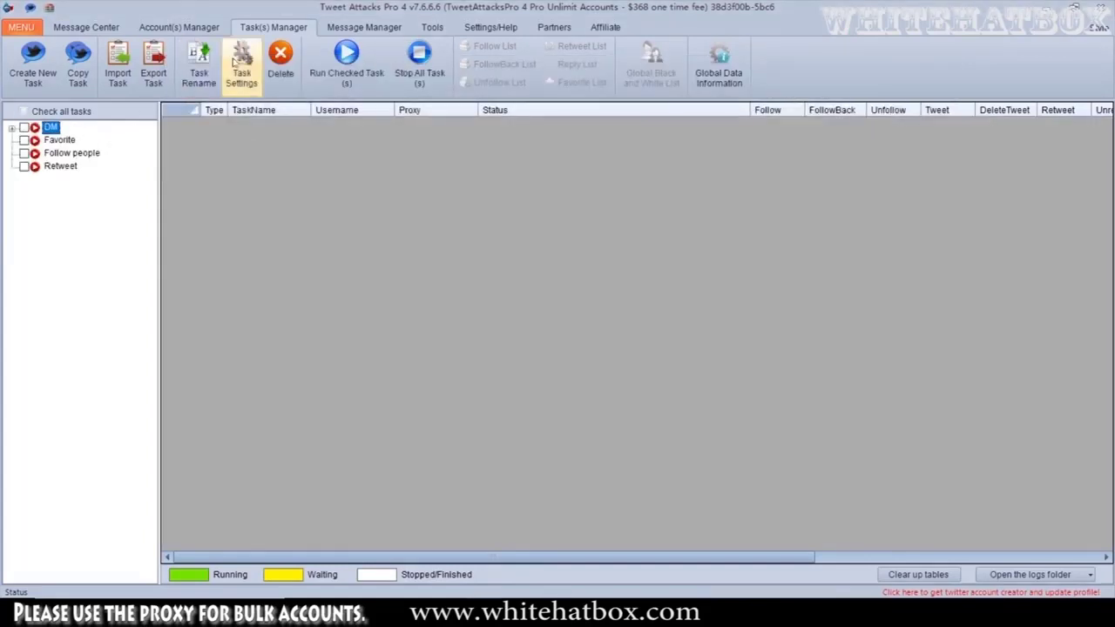
# - Run the DM task with the run type set to one time
pyautogui.click(25, 127)
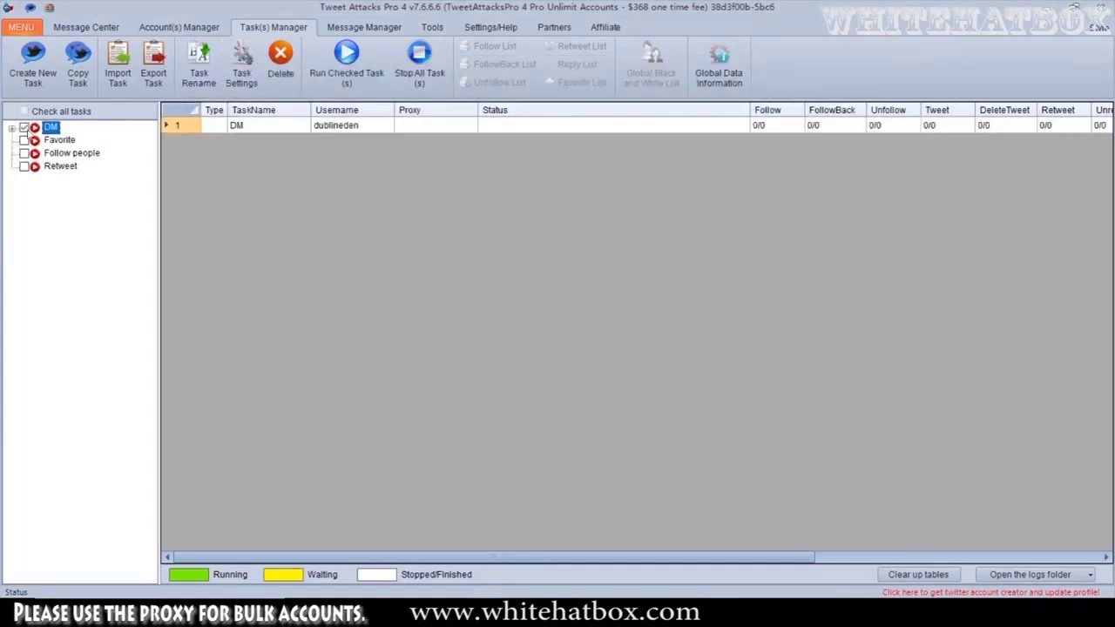
pyautogui.click(366, 83)
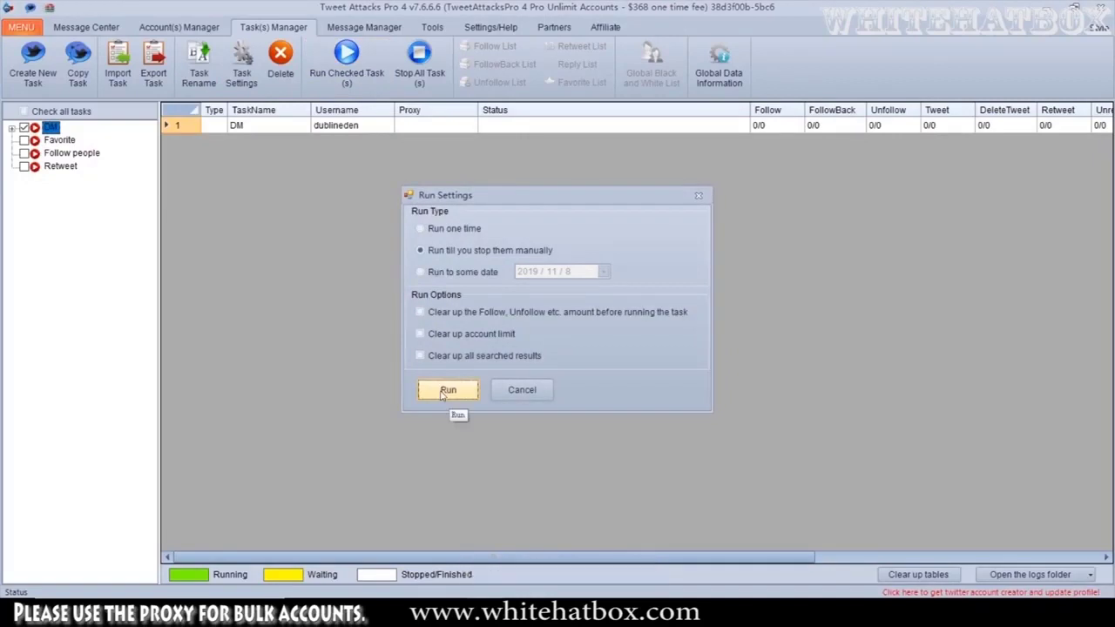
pyautogui.click(455, 228)
pyautogui.click(447, 390)
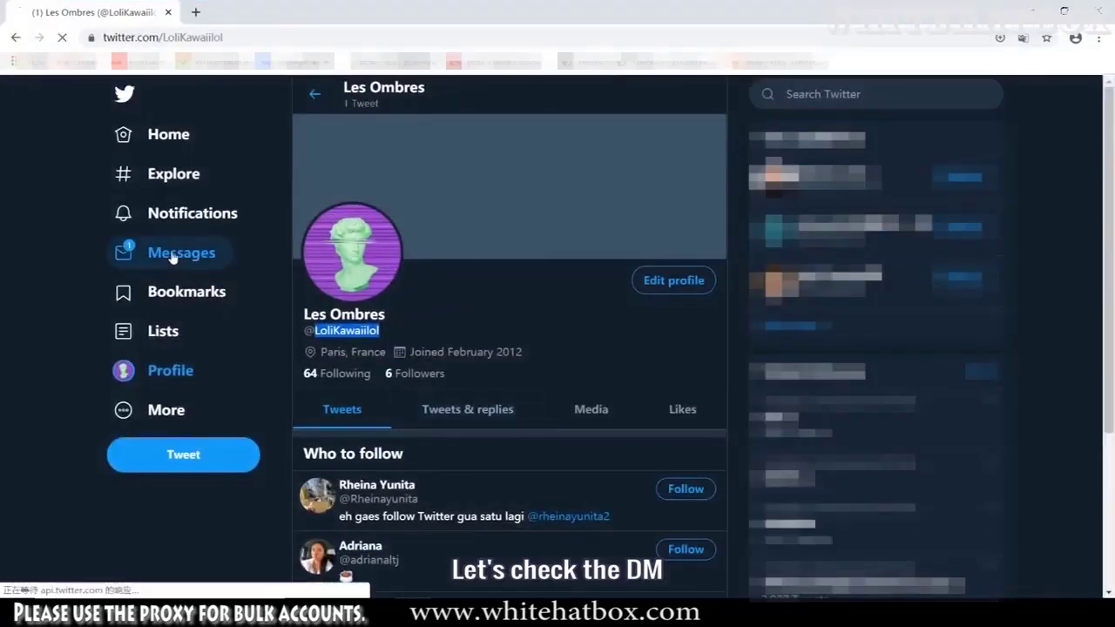
# - Switch to Twitter in the browser, examine the direct message in the recipient account's inbox, and return to the home timeline
pyautogui.click(172, 256)
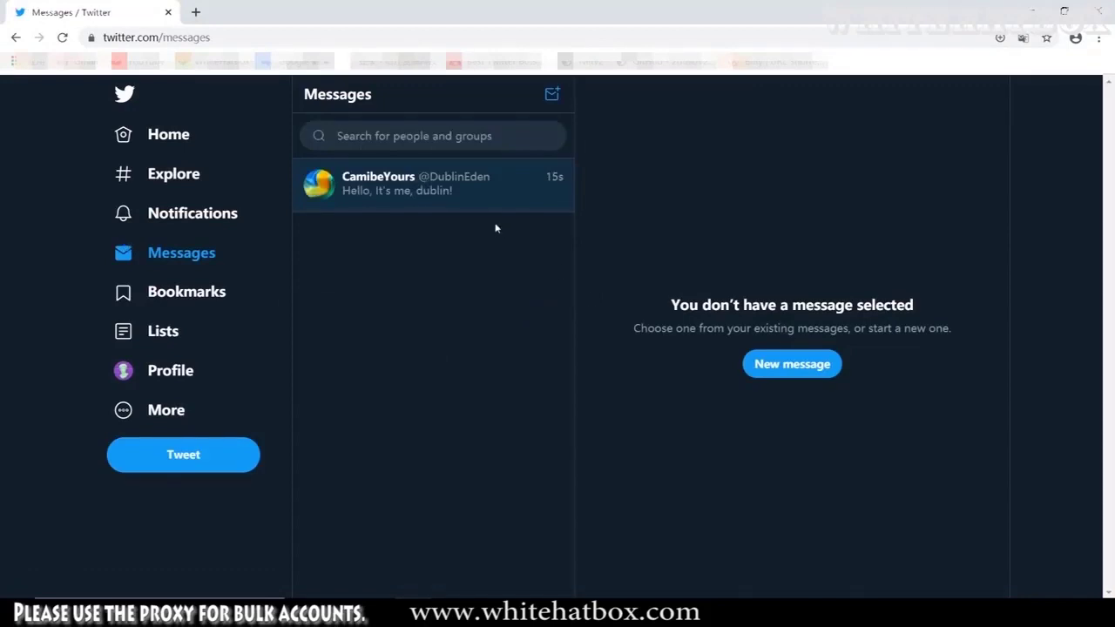
pyautogui.click(486, 203)
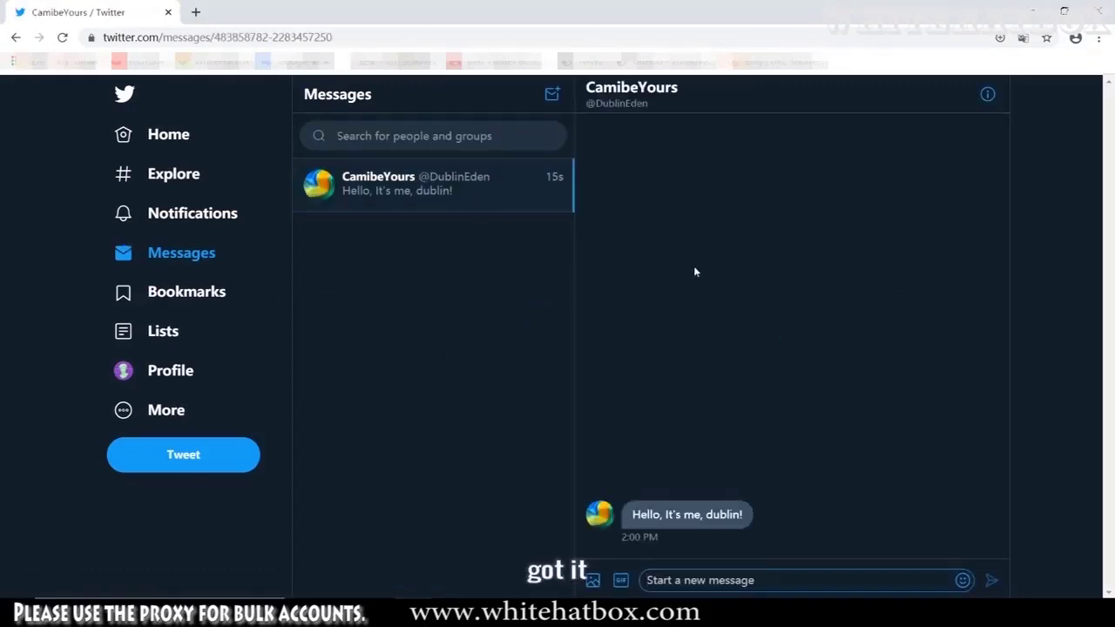
pyautogui.tripleClick(705, 513)
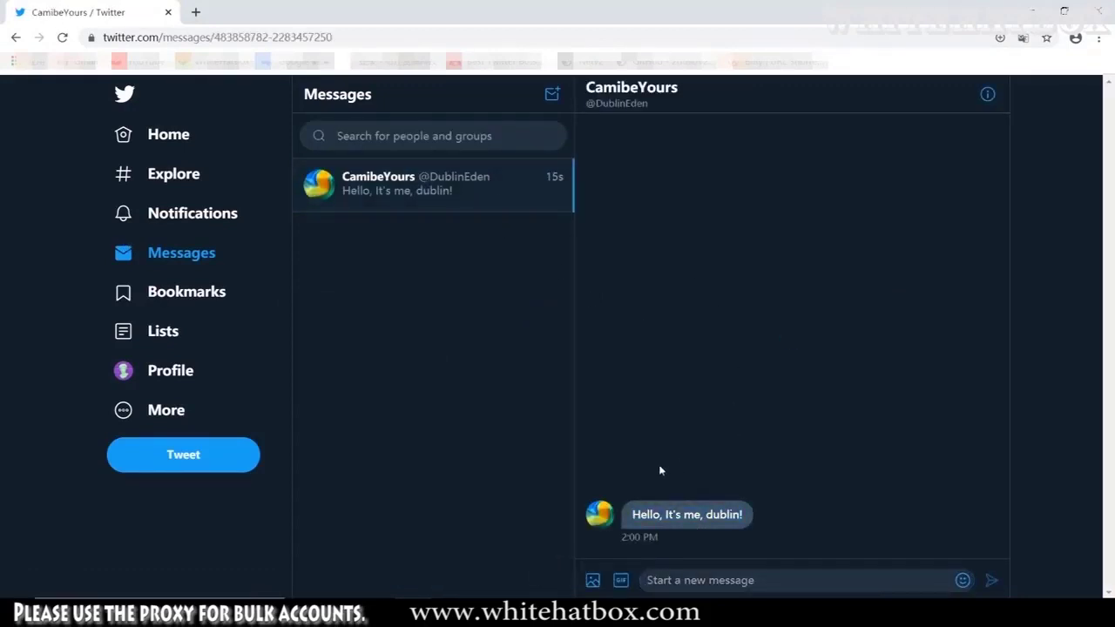
pyautogui.moveTo(660, 466); pyautogui.dragTo(725, 480)
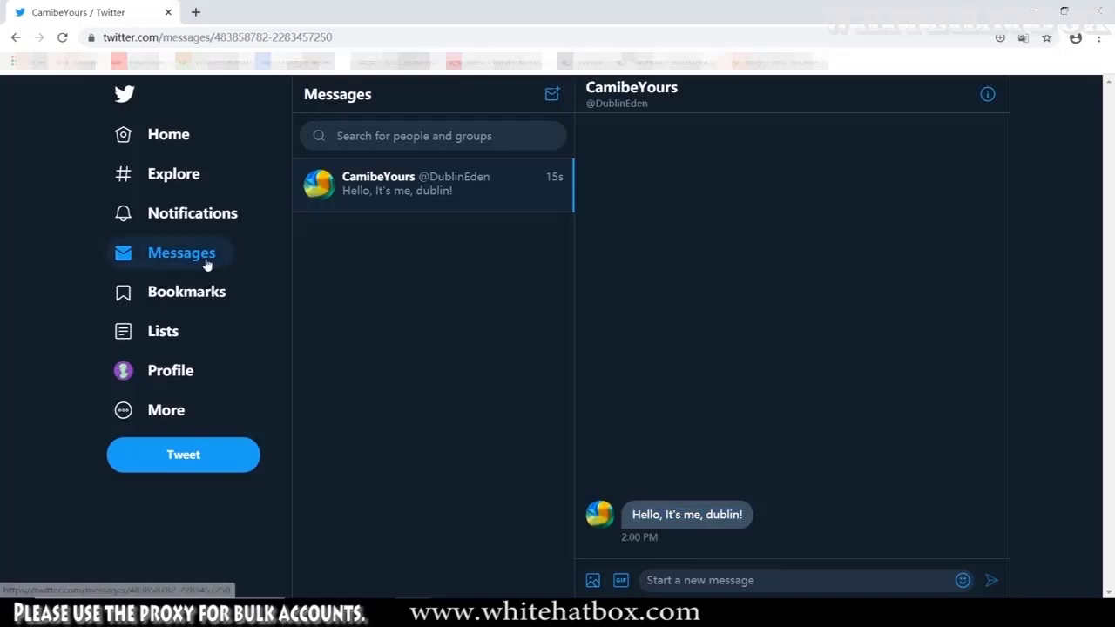
pyautogui.click(192, 148)
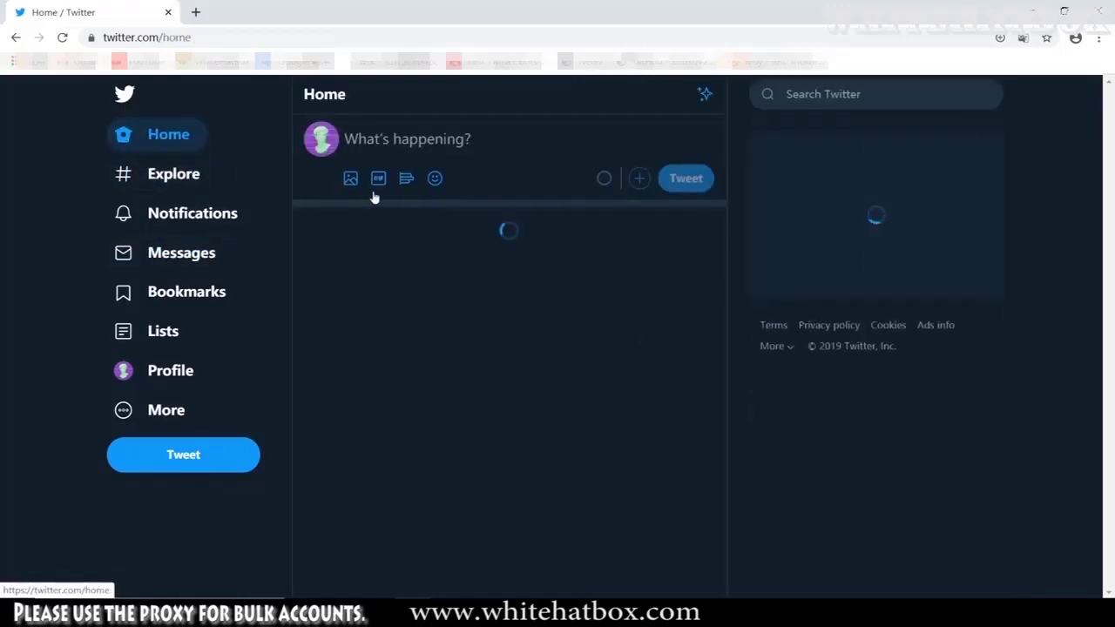
pyautogui.click(205, 261)
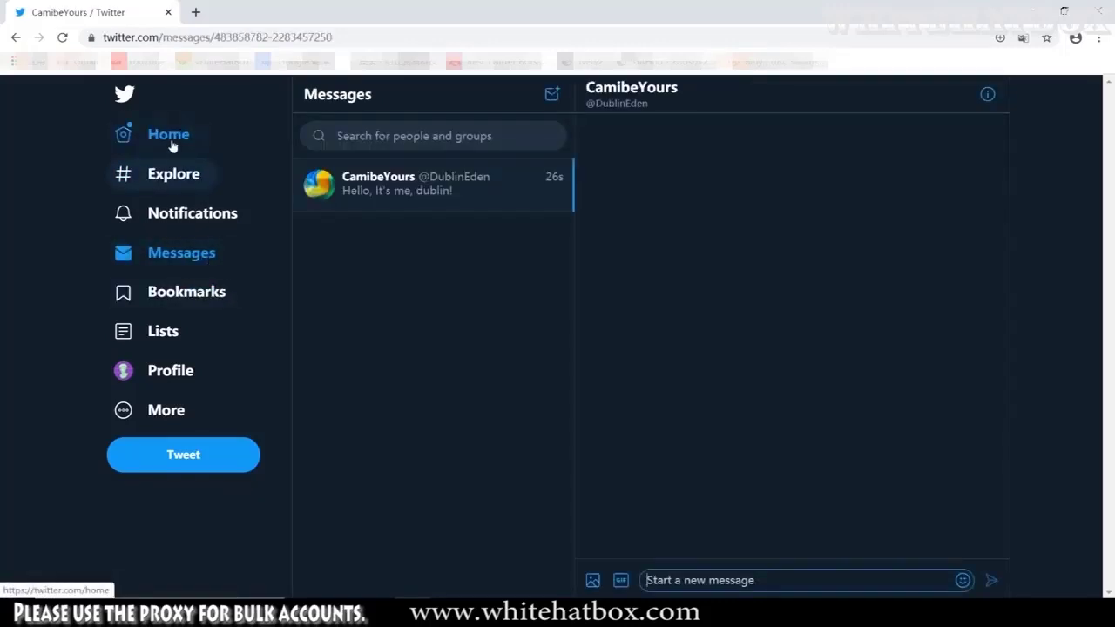
pyautogui.click(171, 142)
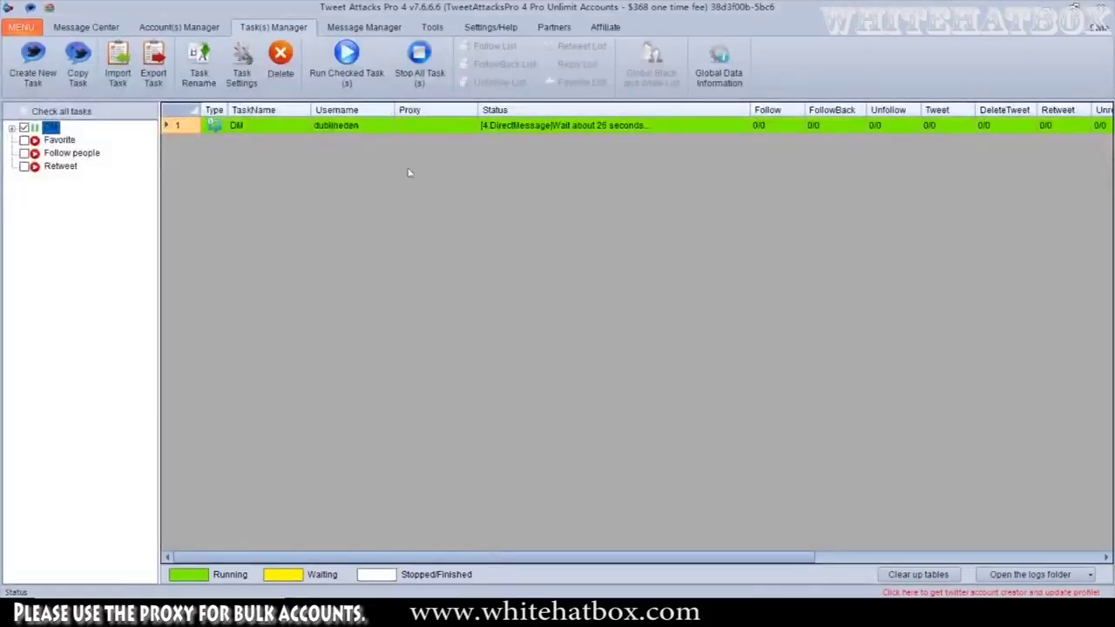
# - Switch back to Tweet Attacks Pro and stop all running tasks
pyautogui.click(419, 70)
pyautogui.click(556, 359)
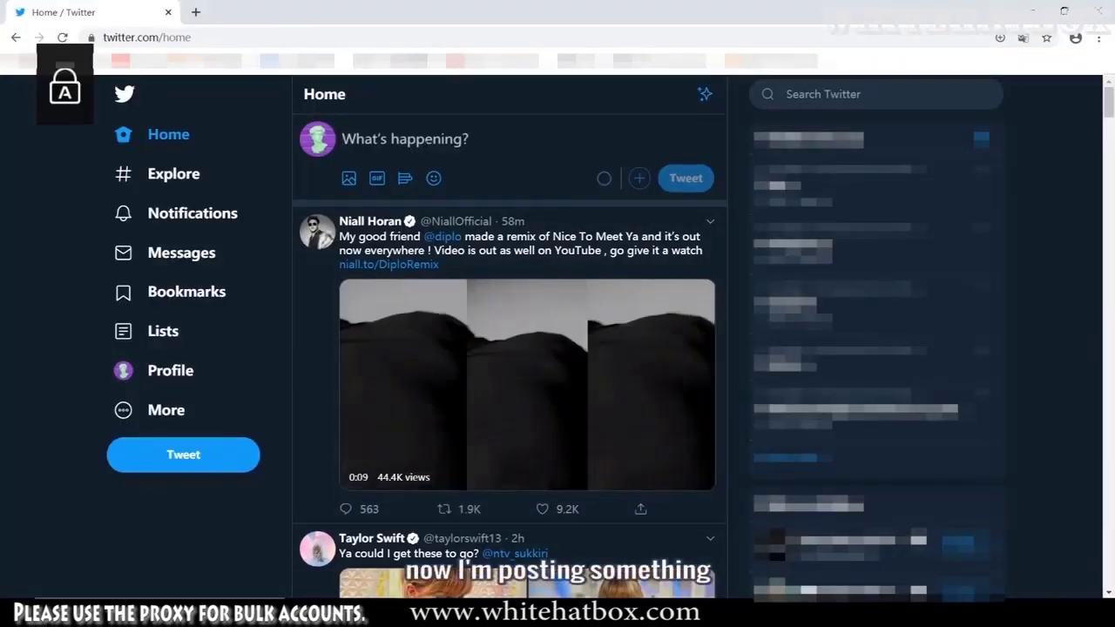
# - Post a Twitter greeting reading "Bonjour! Je suis", the account's name and "! enchantee!", and copy the posted text
pyautogui.write('Bonjour')
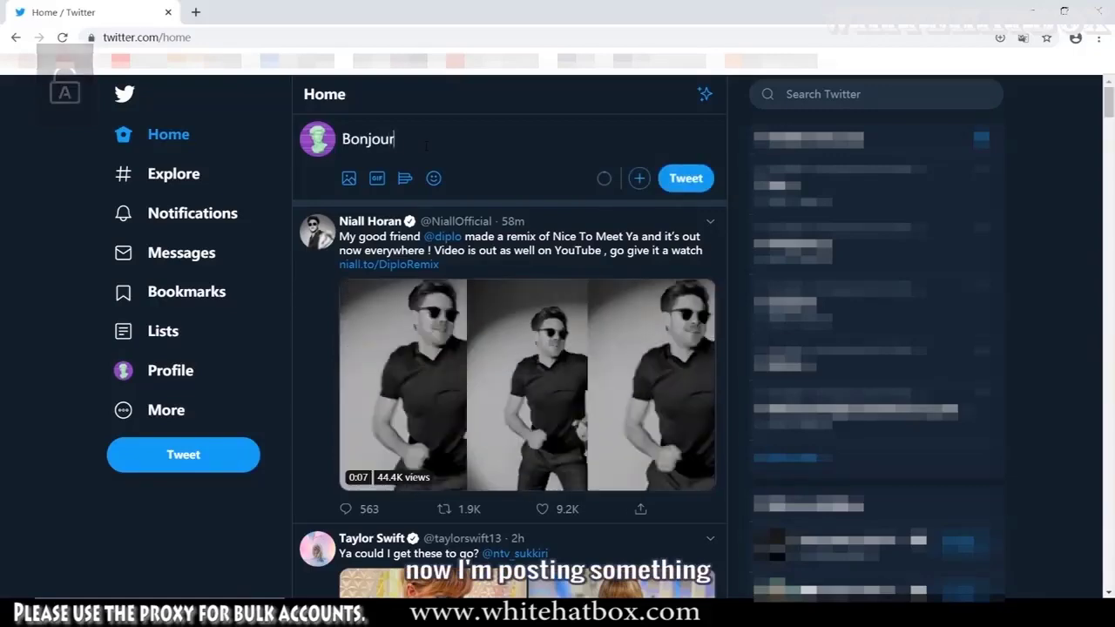
pyautogui.write('!')
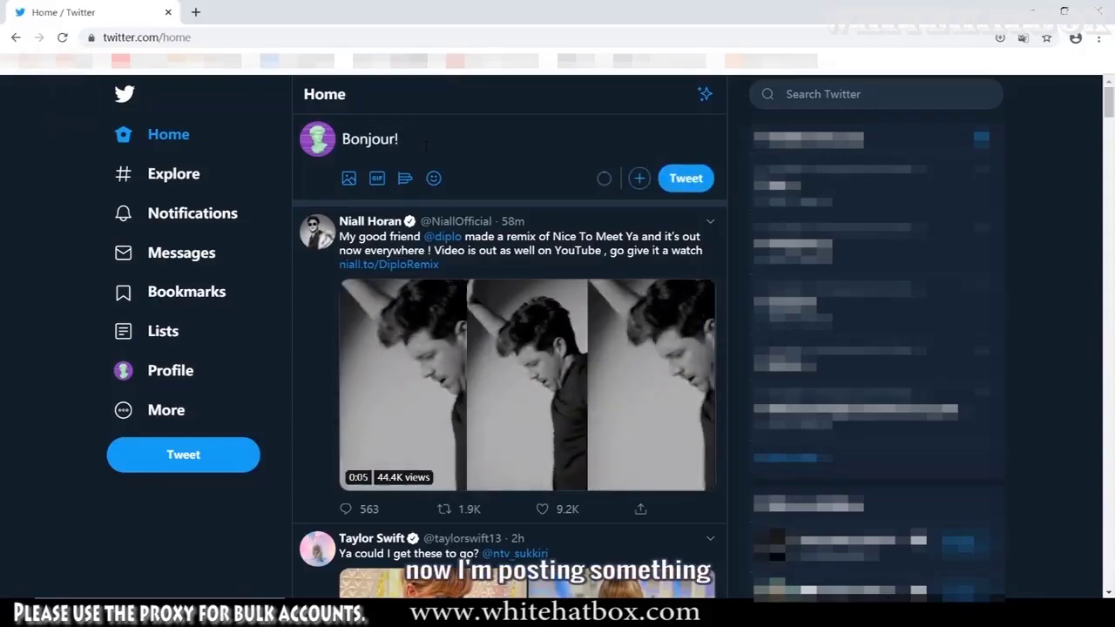
pyautogui.write(' Je suis ')
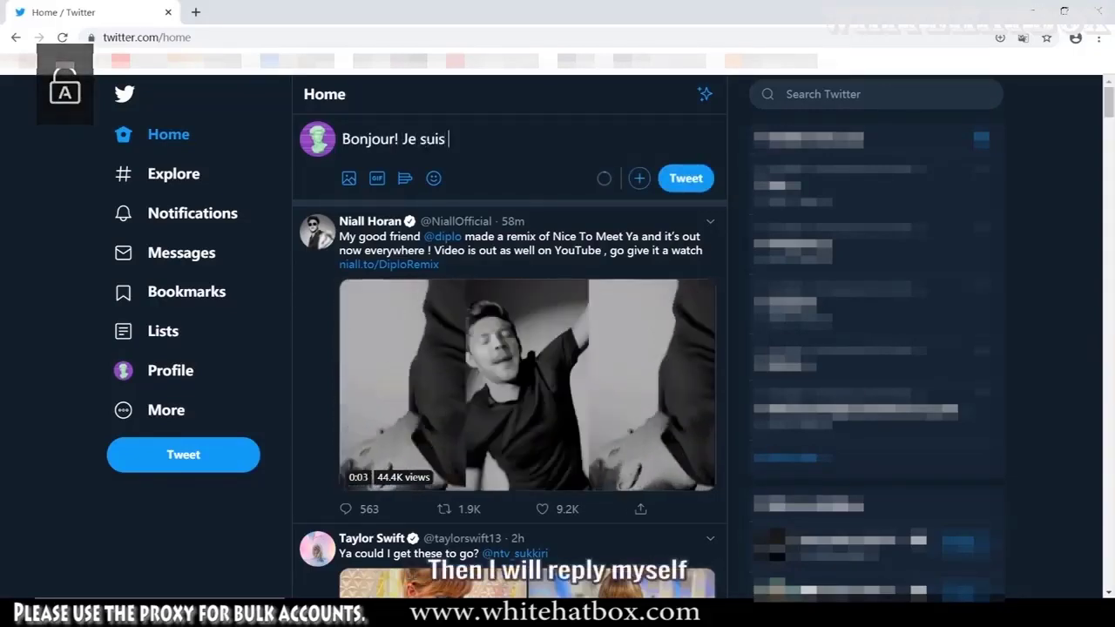
pyautogui.write('Lesom')
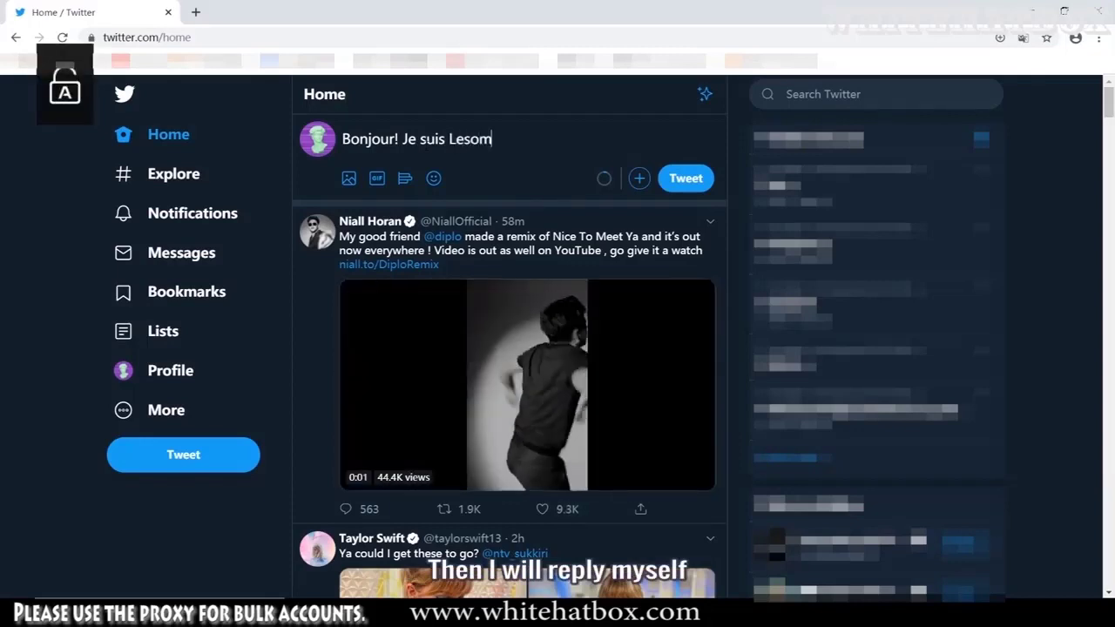
pyautogui.write('bres! enchantee!')
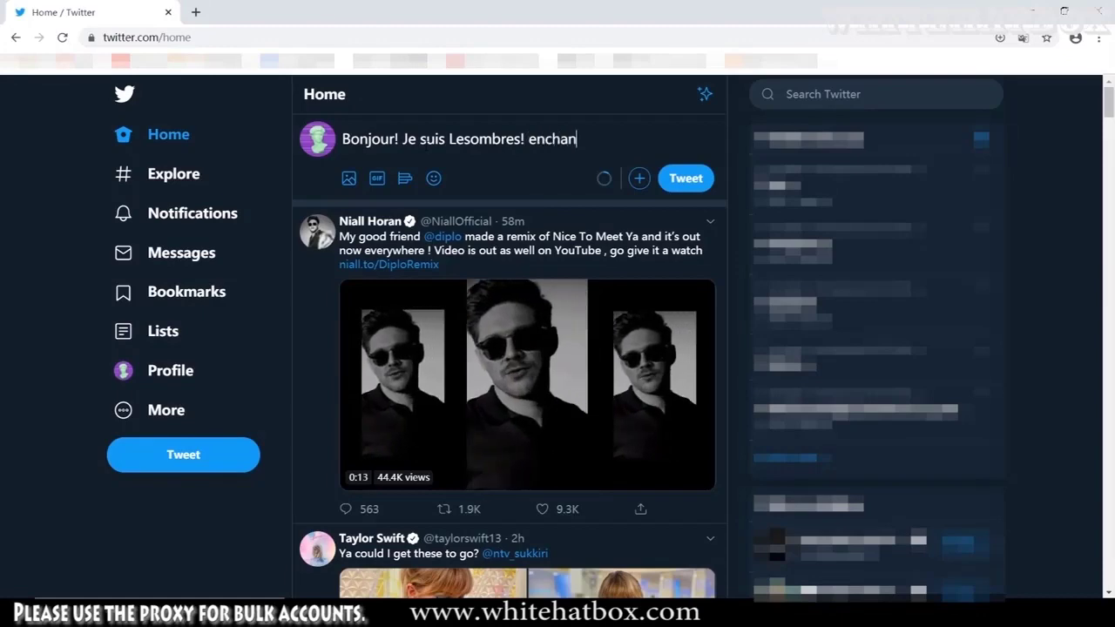
pyautogui.click(707, 179)
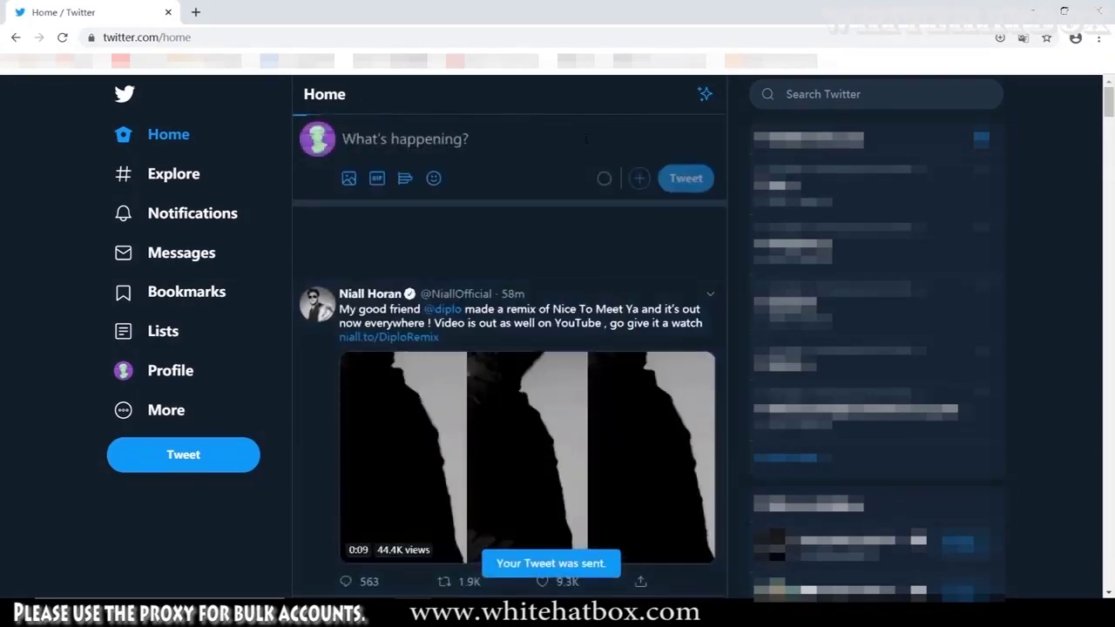
pyautogui.moveTo(560, 249); pyautogui.dragTo(341, 241)
pyautogui.hotkey('ctrl', 'c')
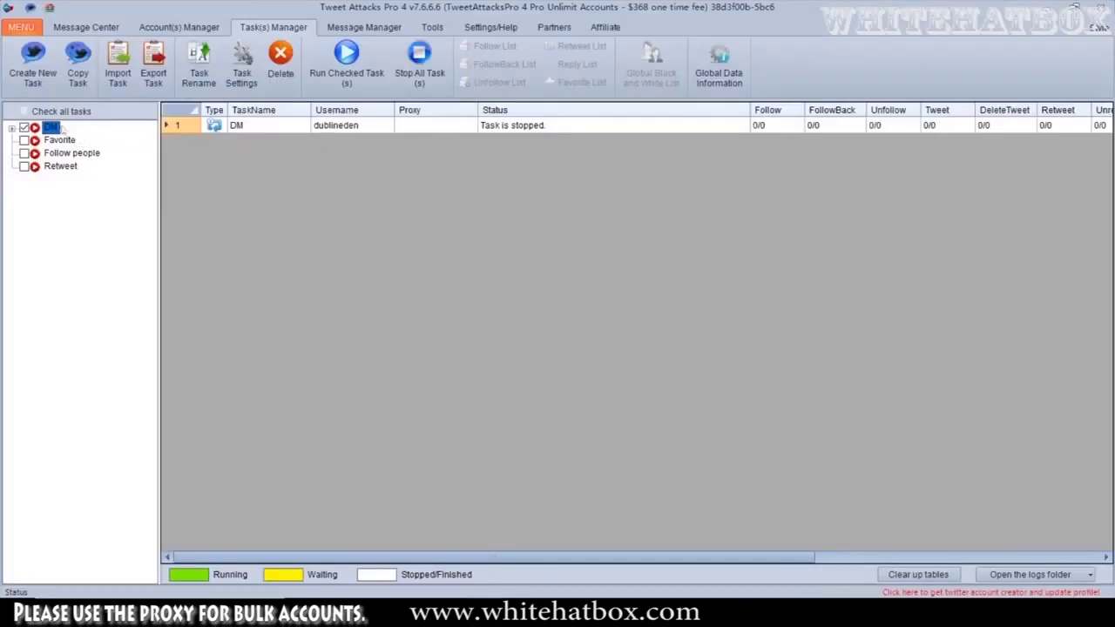
# - Uncheck the DM task in Tweet Attacks Pro and create a new task named Reply
pyautogui.click(26, 128)
pyautogui.click(33, 62)
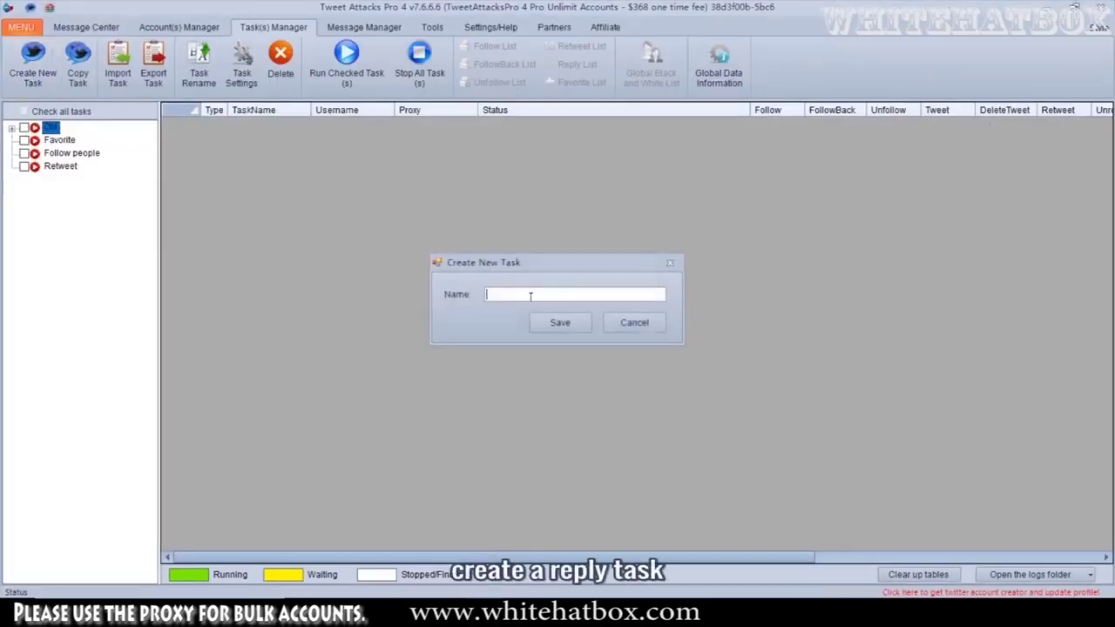
pyautogui.press('capslock')
pyautogui.write('Re')
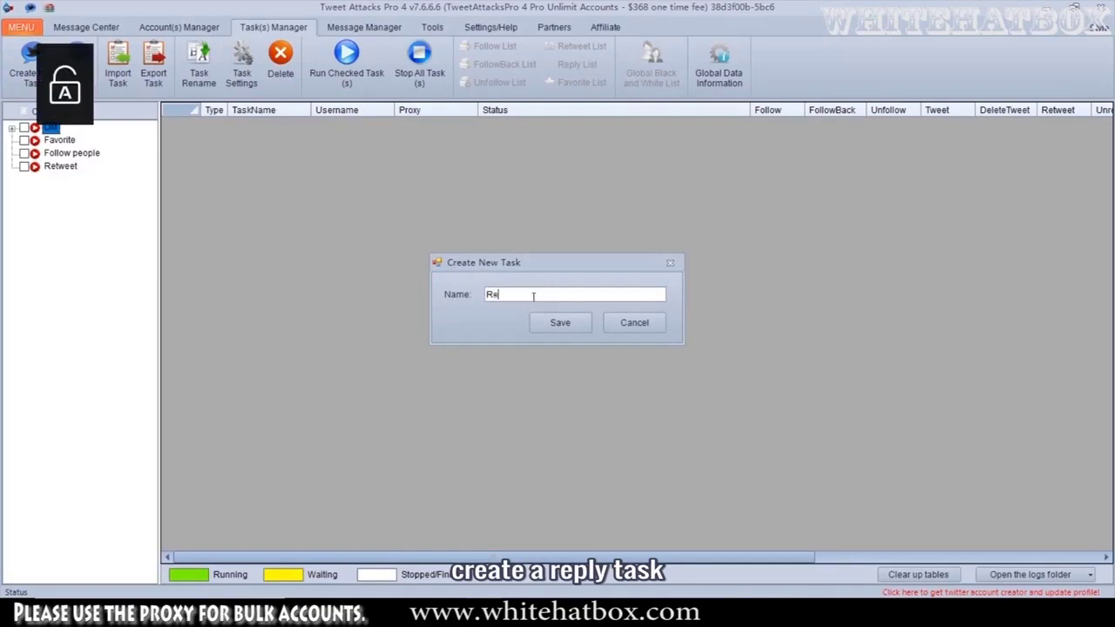
pyautogui.write('ply')
pyautogui.click(560, 322)
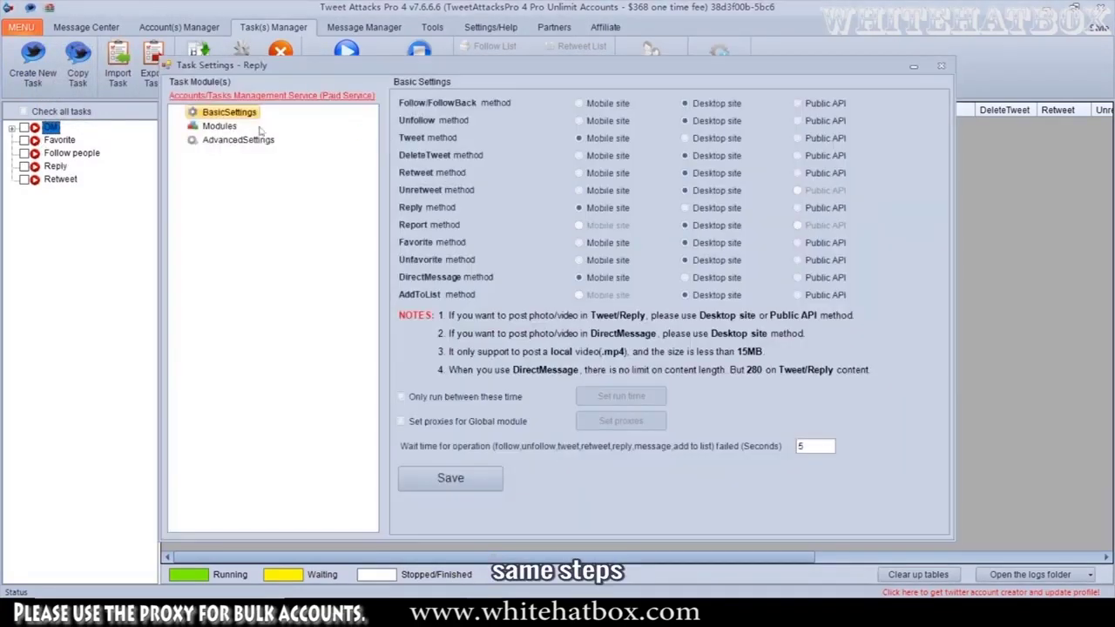
# - Add a Search module to the Reply task's modules
pyautogui.click(231, 128)
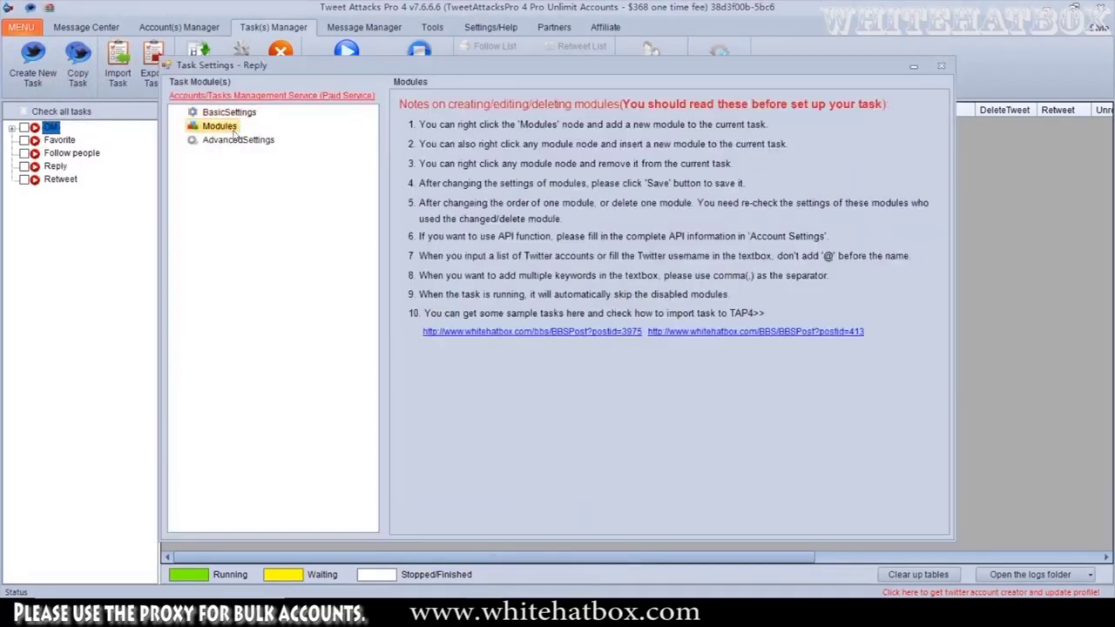
pyautogui.rightClick(232, 130)
pyautogui.moveTo(259, 141)
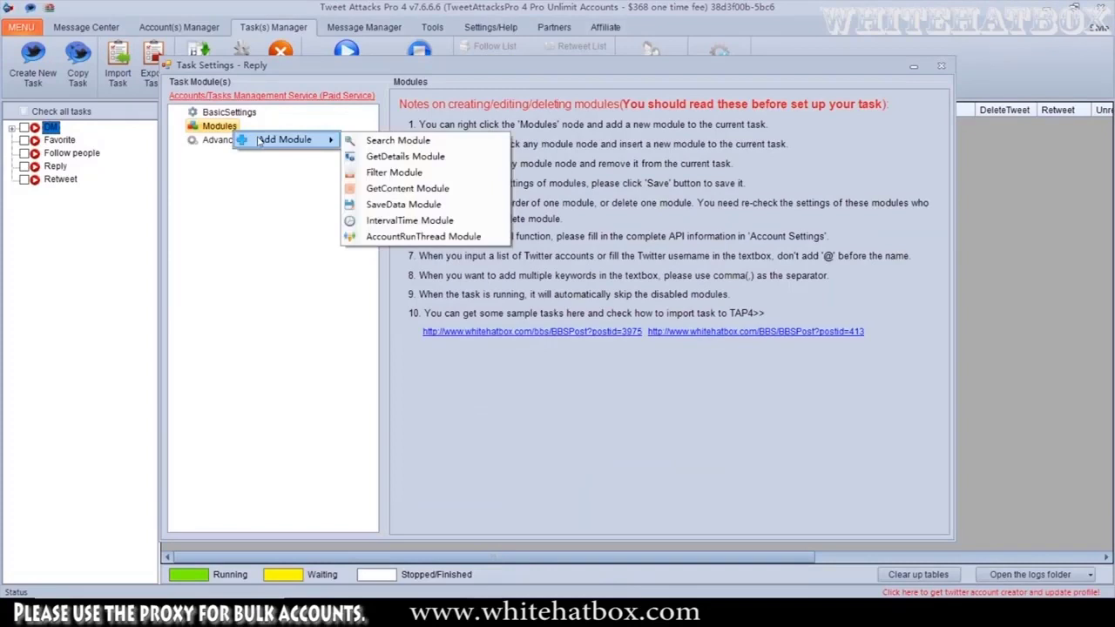
pyautogui.click(408, 140)
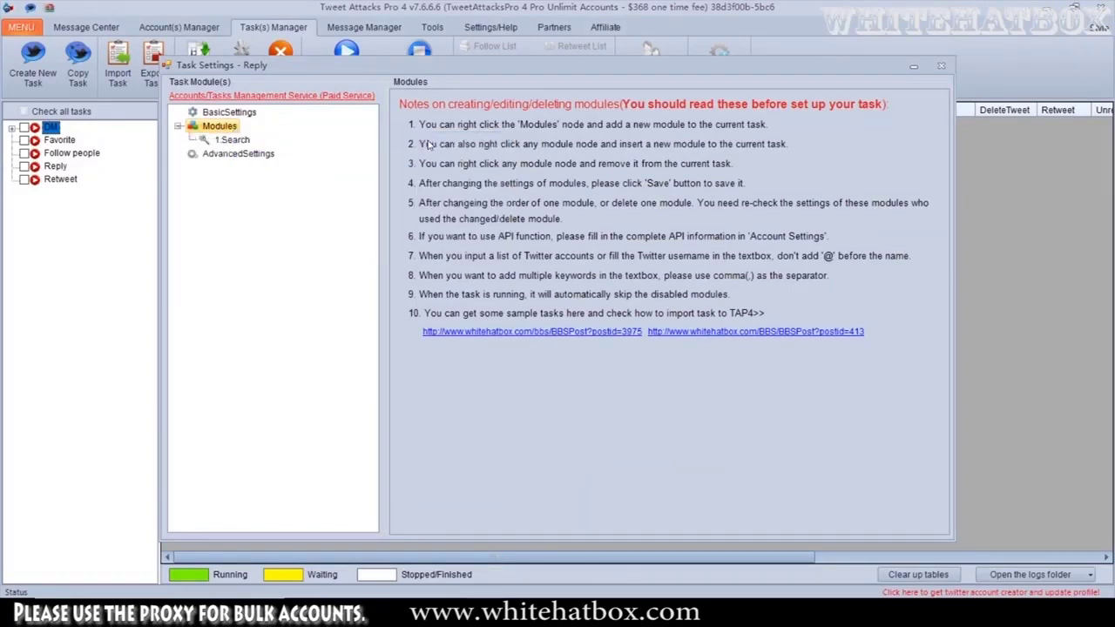
# - Paste the copied tweet text as the Search module's keywords, set the result type to Tweets (only tweet link), save and close the task settings
pyautogui.click(232, 139)
pyautogui.hotkey('ctrl', 'v')
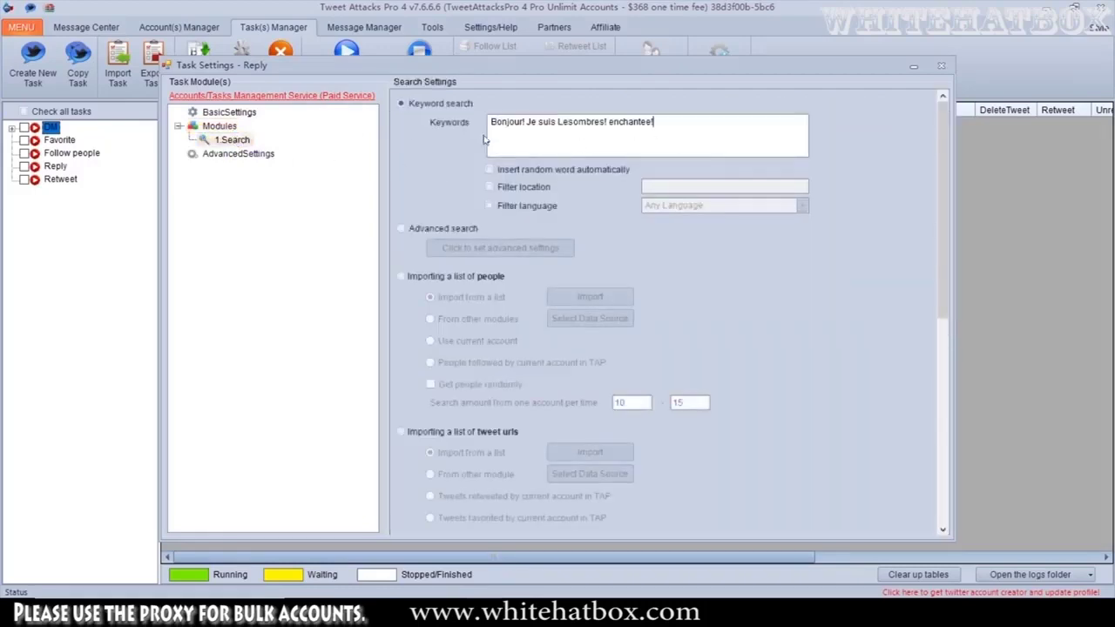
pyautogui.scroll(-10, 843, 262)
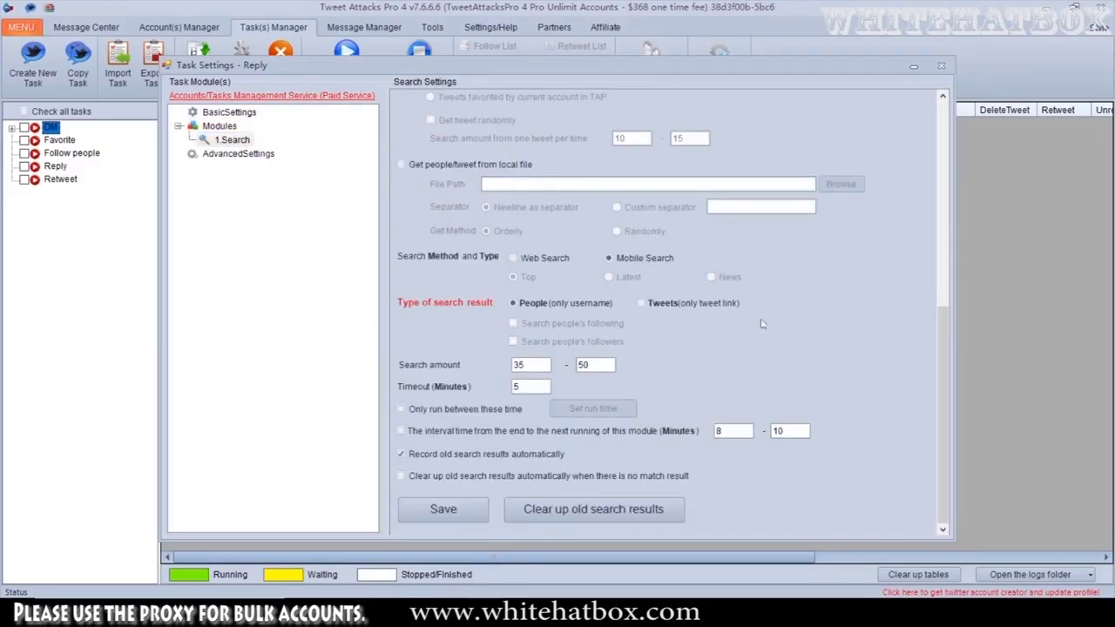
pyautogui.click(641, 302)
pyautogui.click(475, 506)
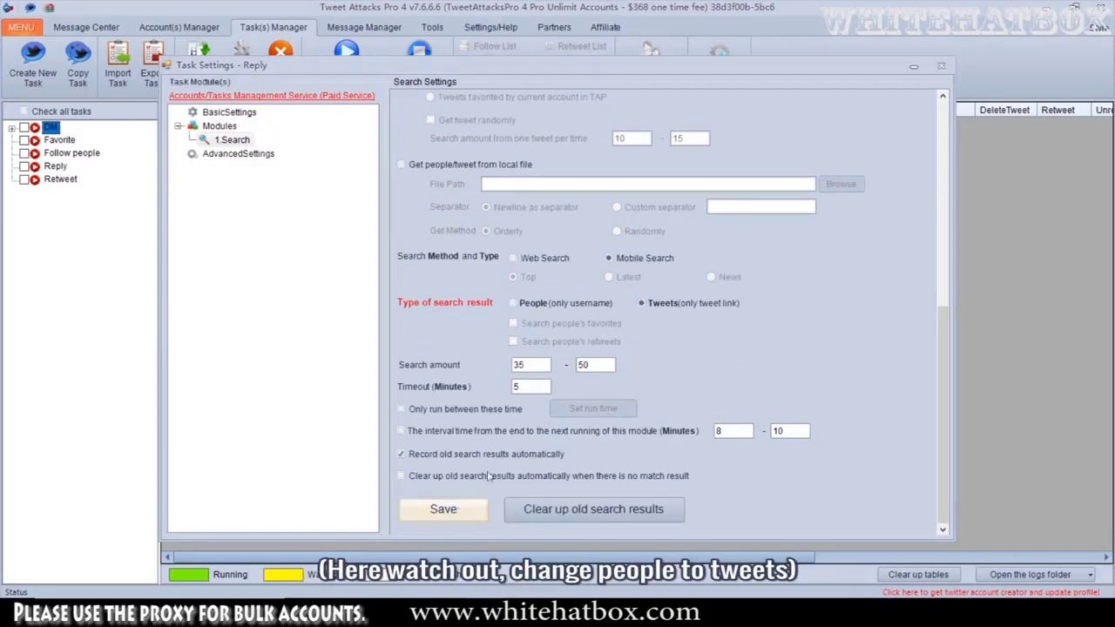
pyautogui.press('Return')
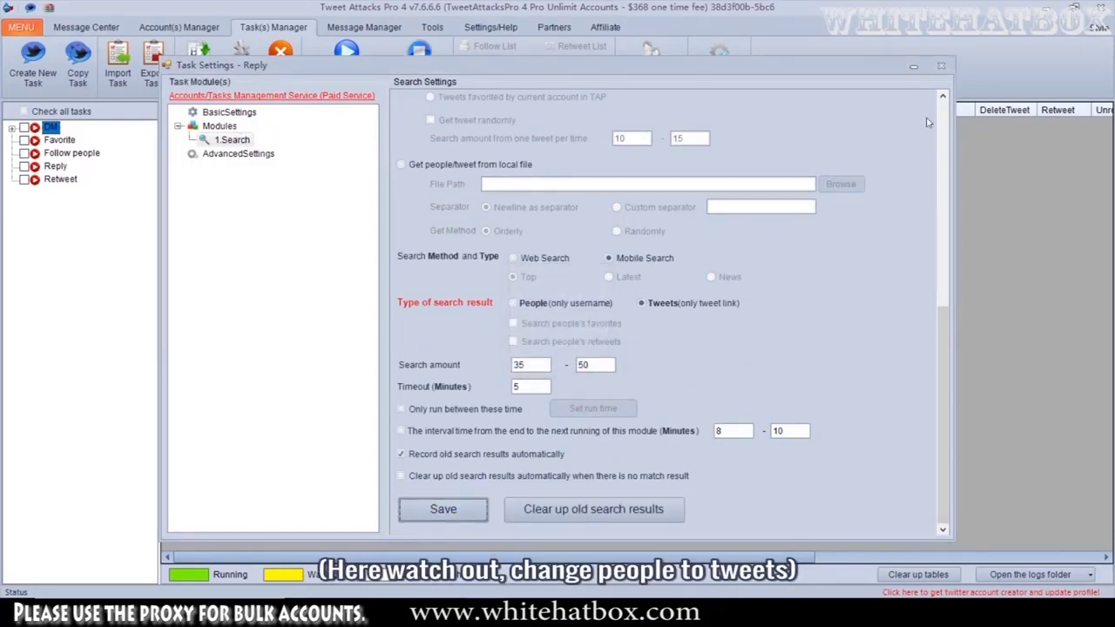
pyautogui.click(940, 65)
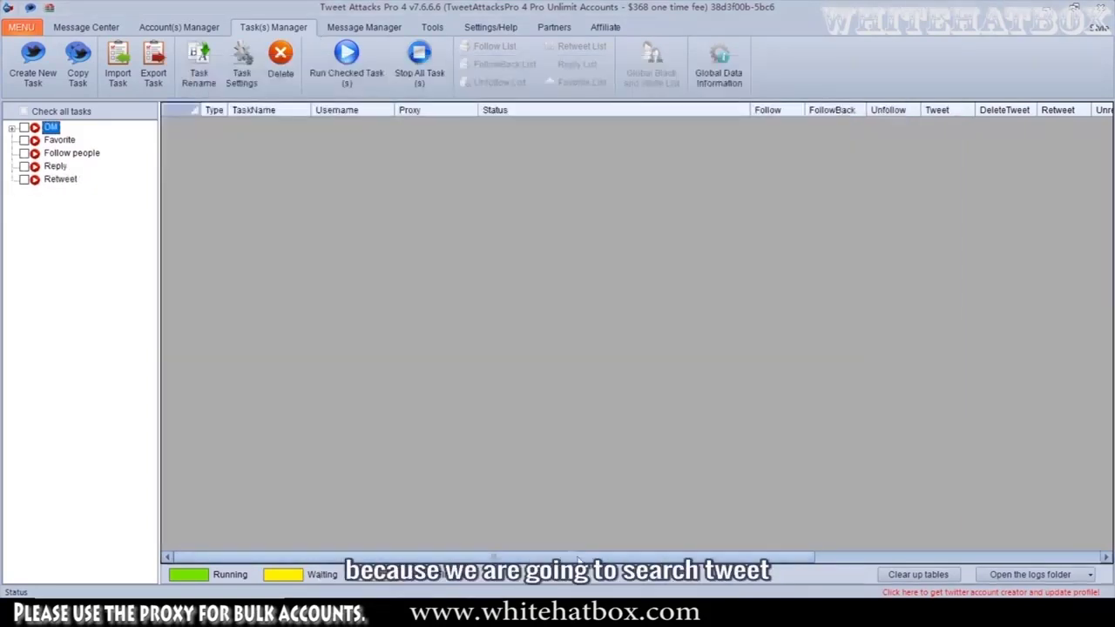
# - Add a message category named reply in the message manager and create a message named reply inside it
pyautogui.click(342, 28)
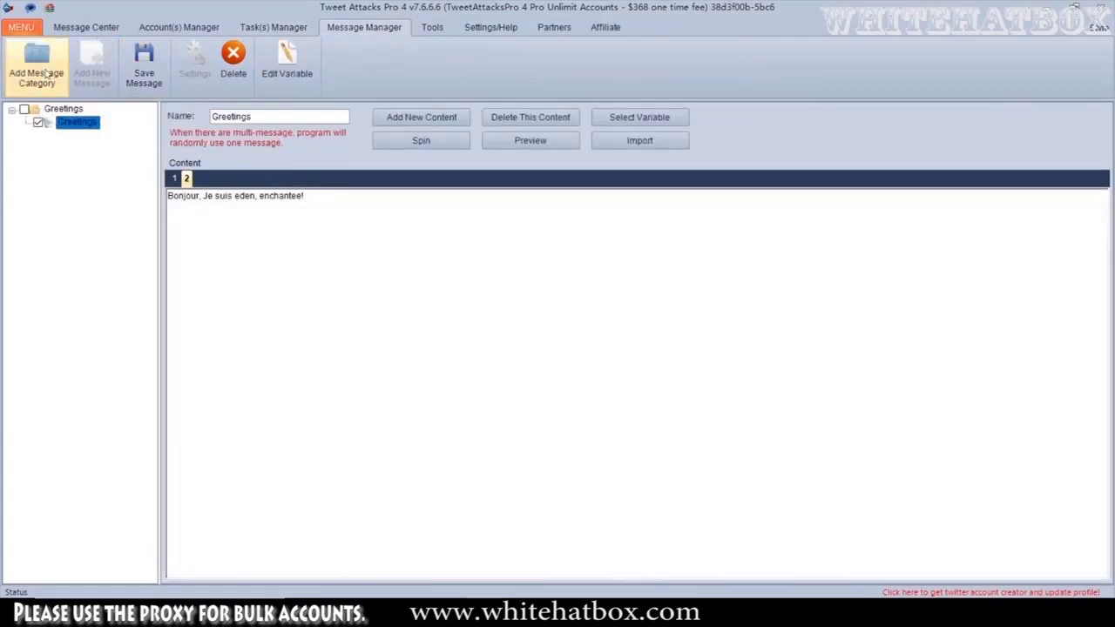
pyautogui.click(36, 70)
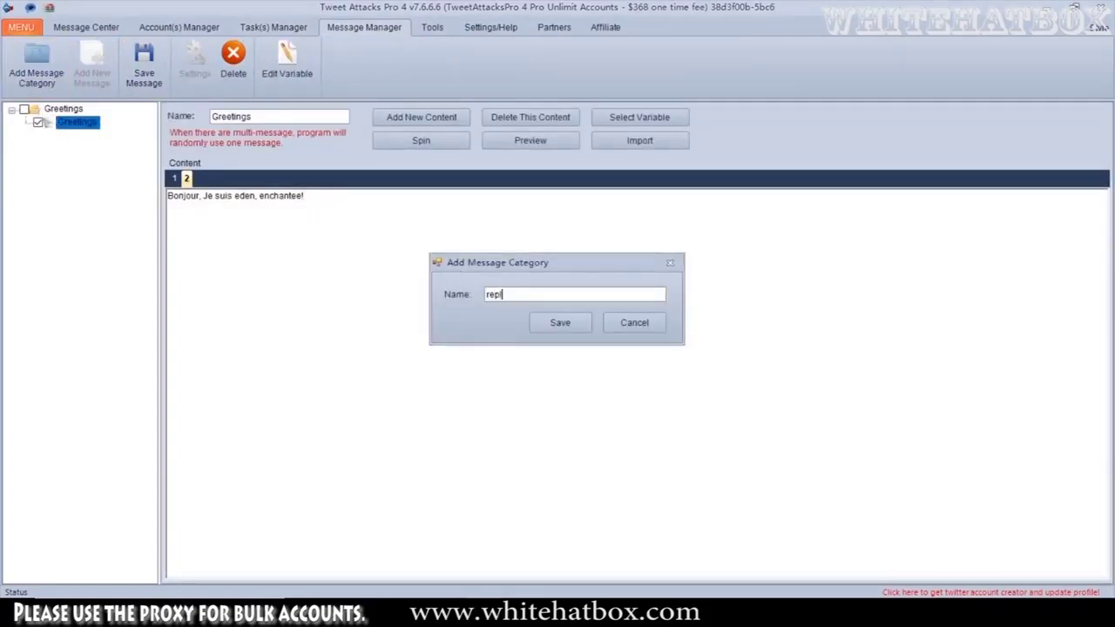
pyautogui.click(560, 323)
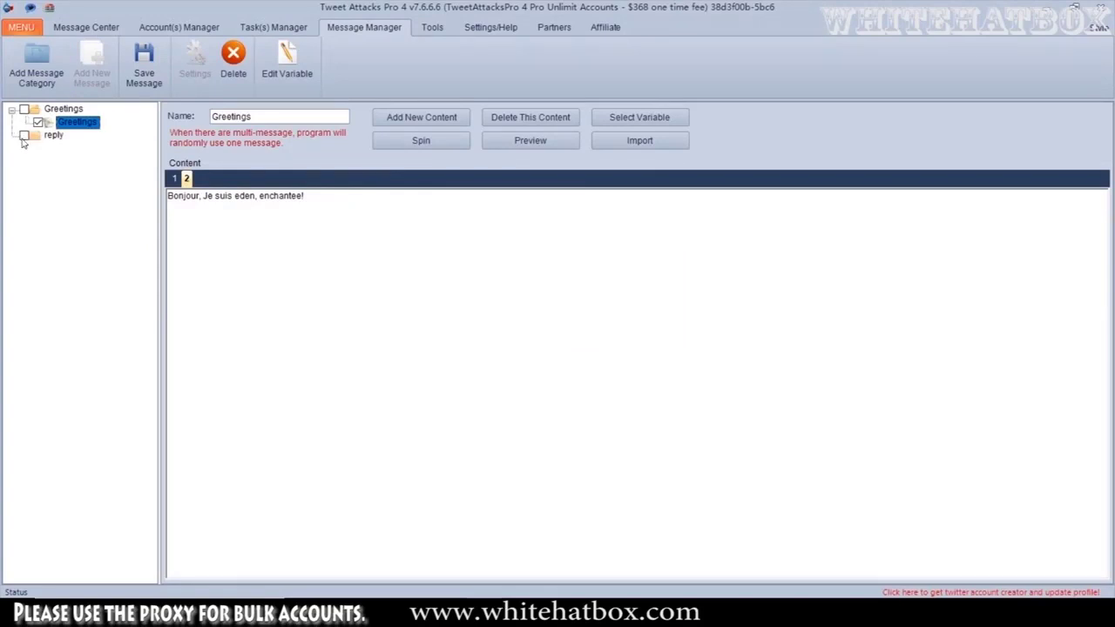
pyautogui.click(53, 136)
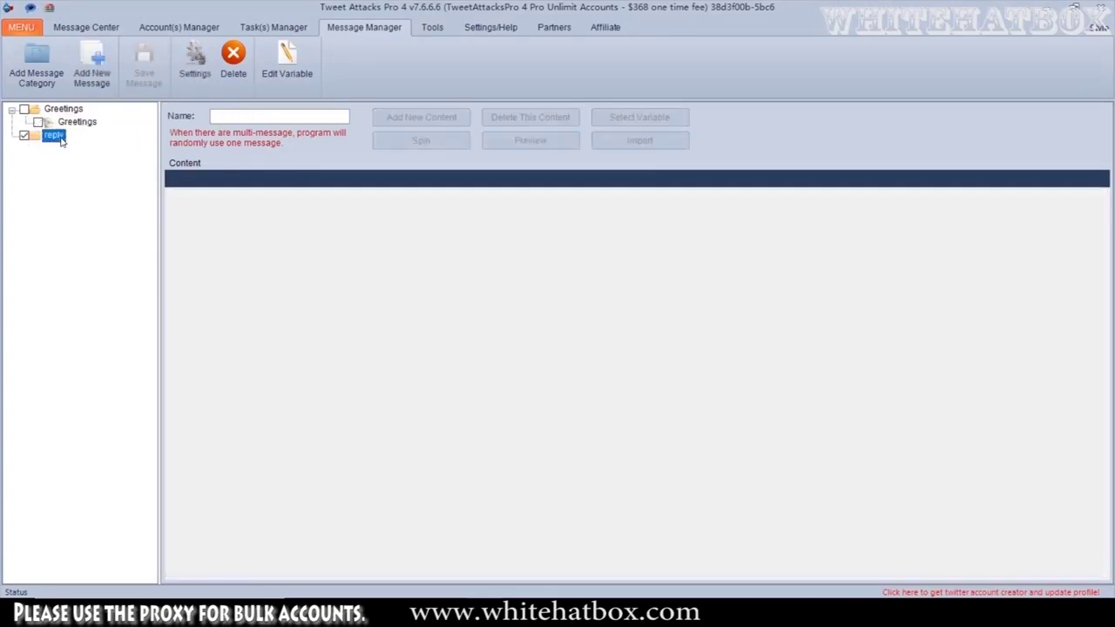
pyautogui.click(91, 74)
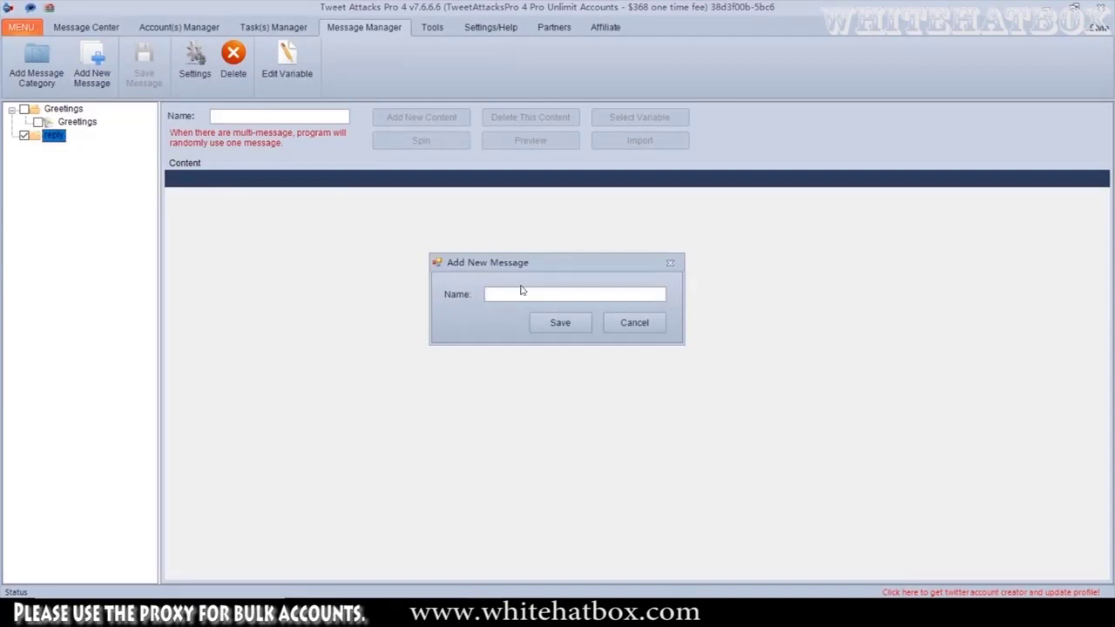
pyautogui.click(544, 322)
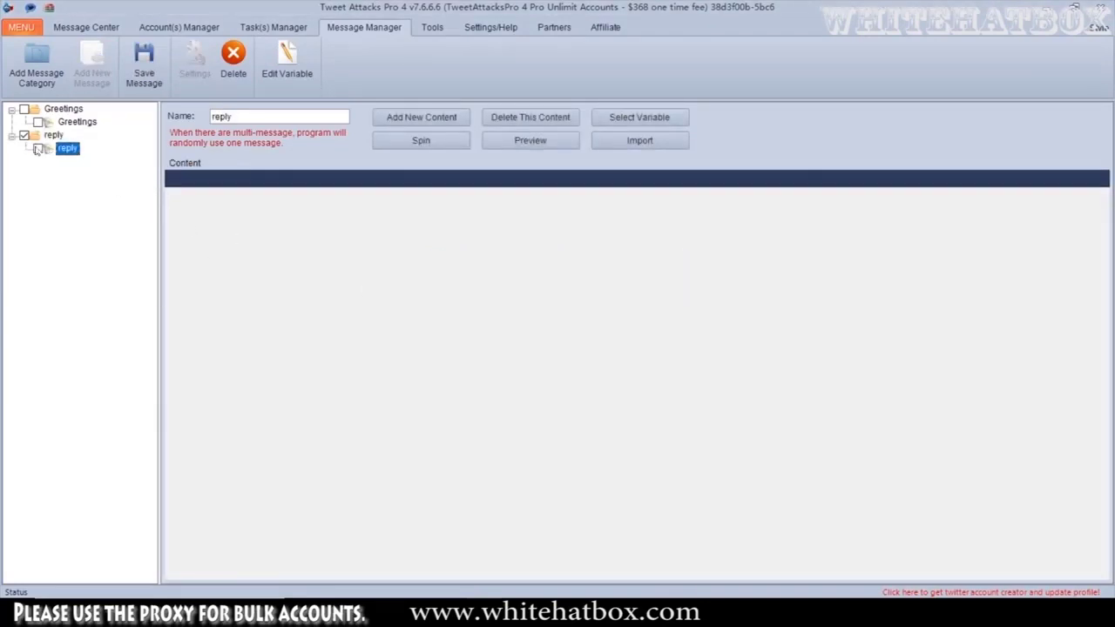
# - Add the content "It's good, I like it! thanks!" to the reply message and save it
pyautogui.click(462, 124)
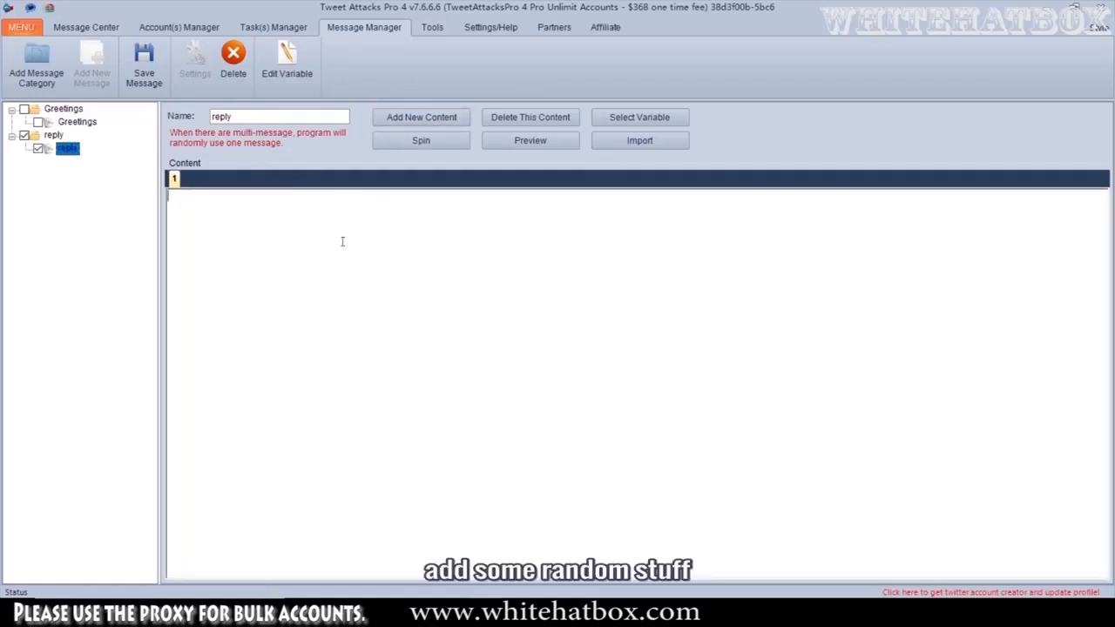
pyautogui.press('capslock')
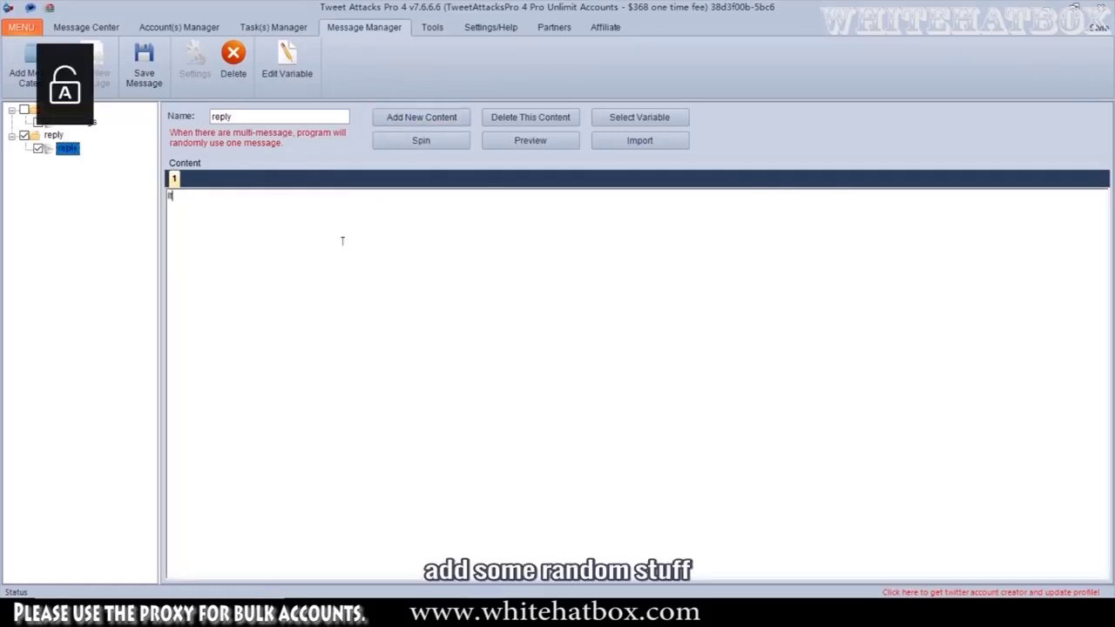
pyautogui.write("It's good,")
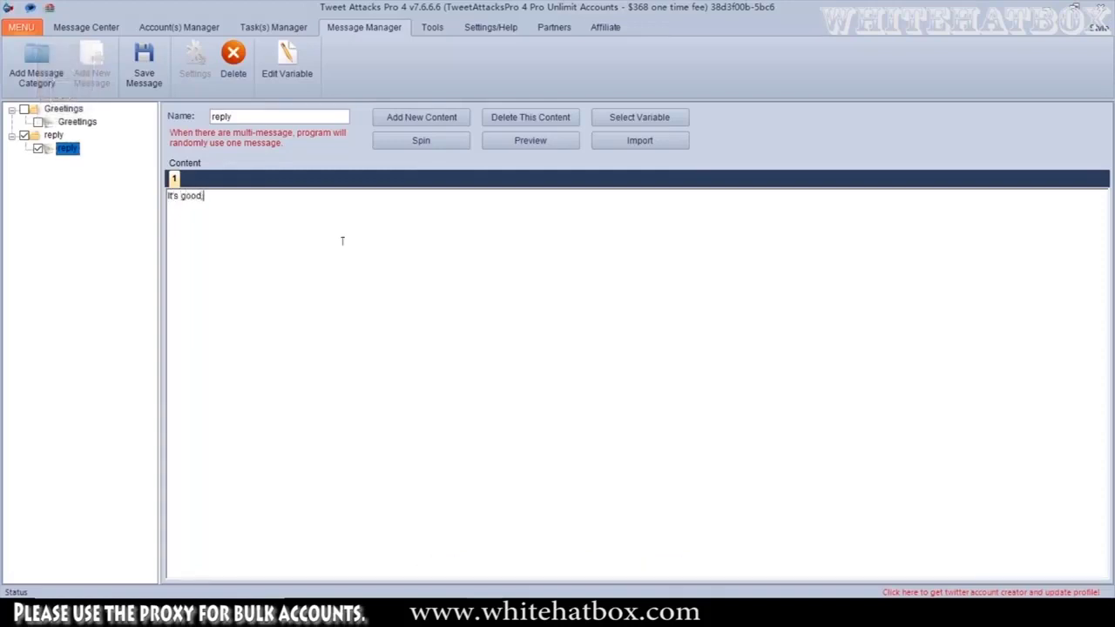
pyautogui.write(' I like it! thanks!')
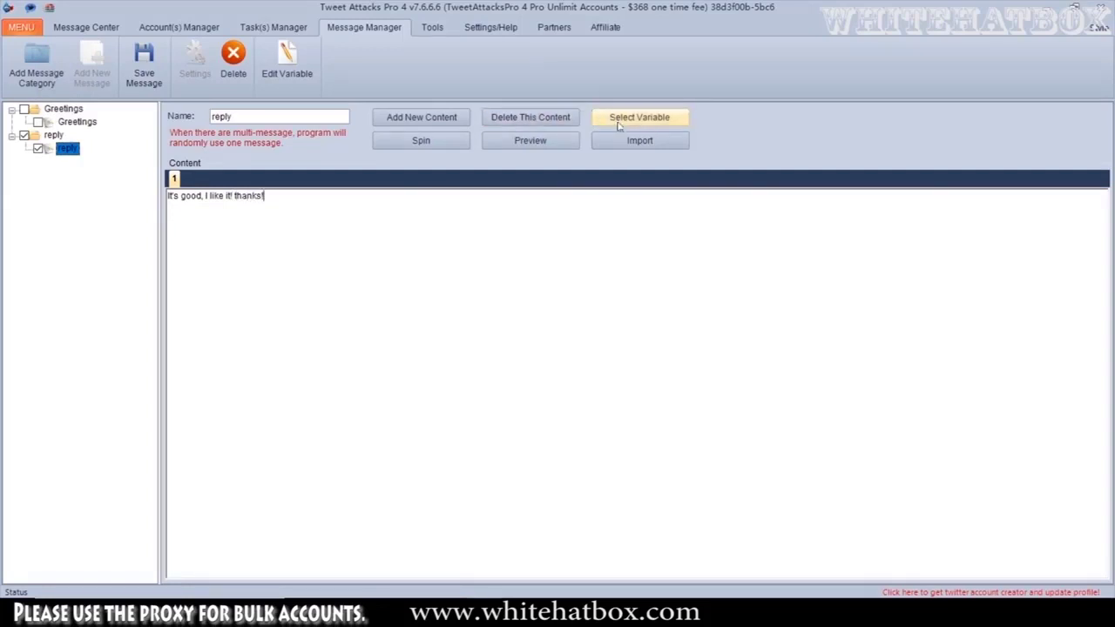
pyautogui.click(144, 70)
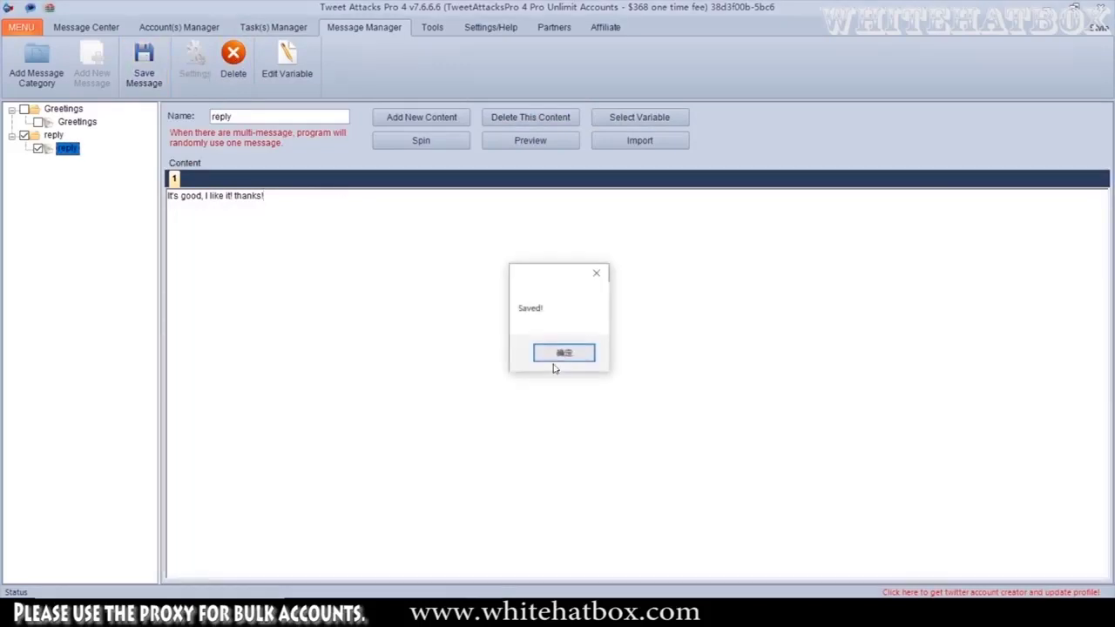
pyautogui.click(559, 352)
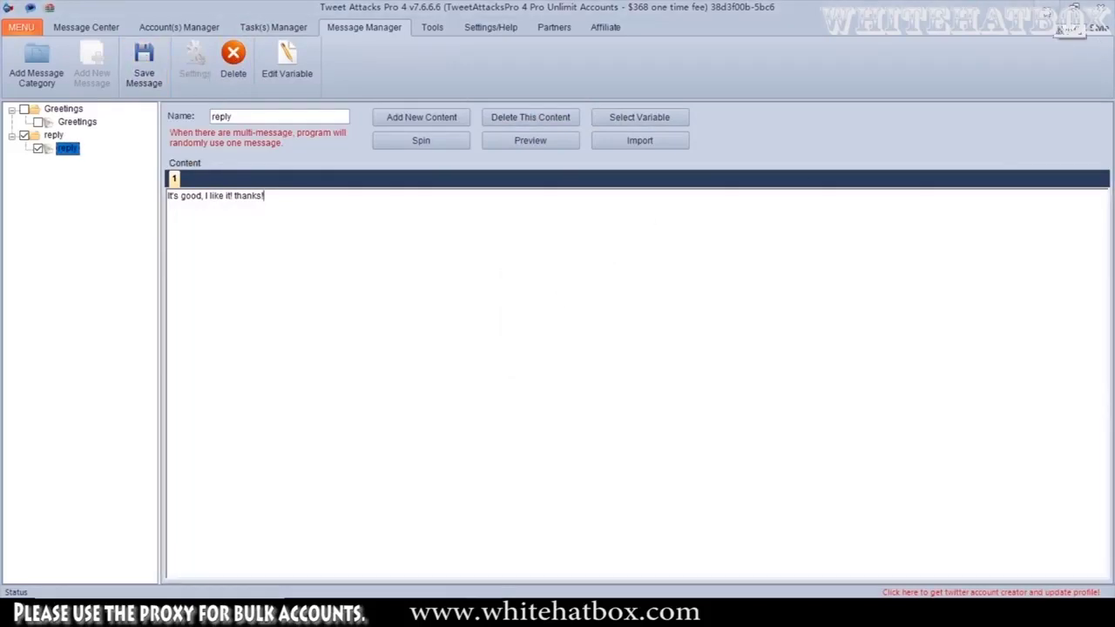
# - Open the Reply task's settings and add a GetContent module after its Search module
pyautogui.click(273, 27)
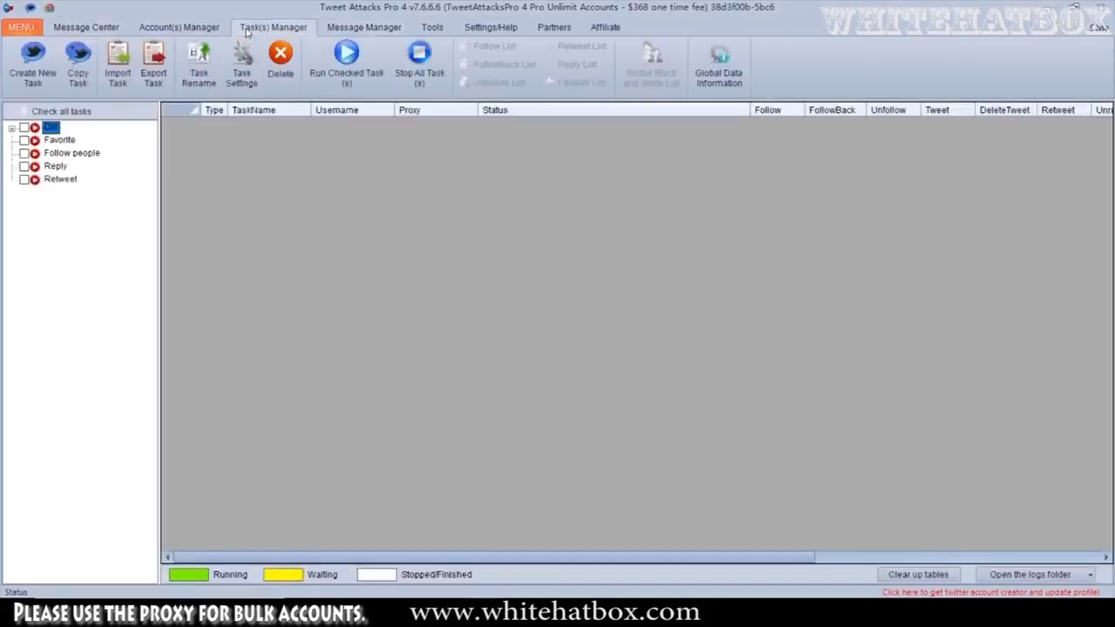
pyautogui.click(55, 166)
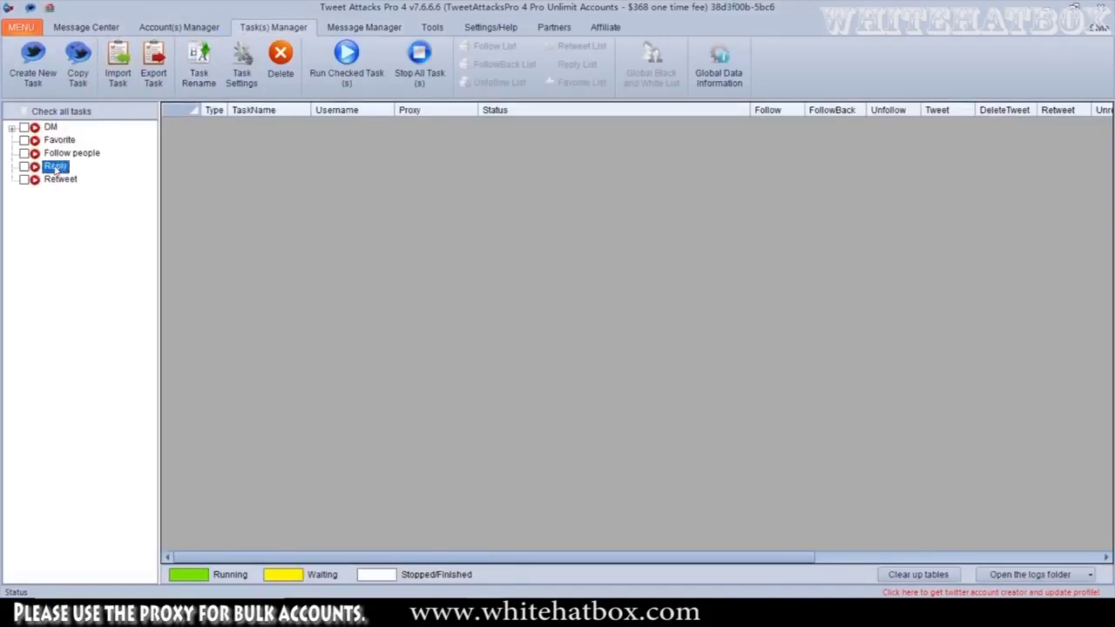
pyautogui.rightClick(55, 166)
pyautogui.click(94, 207)
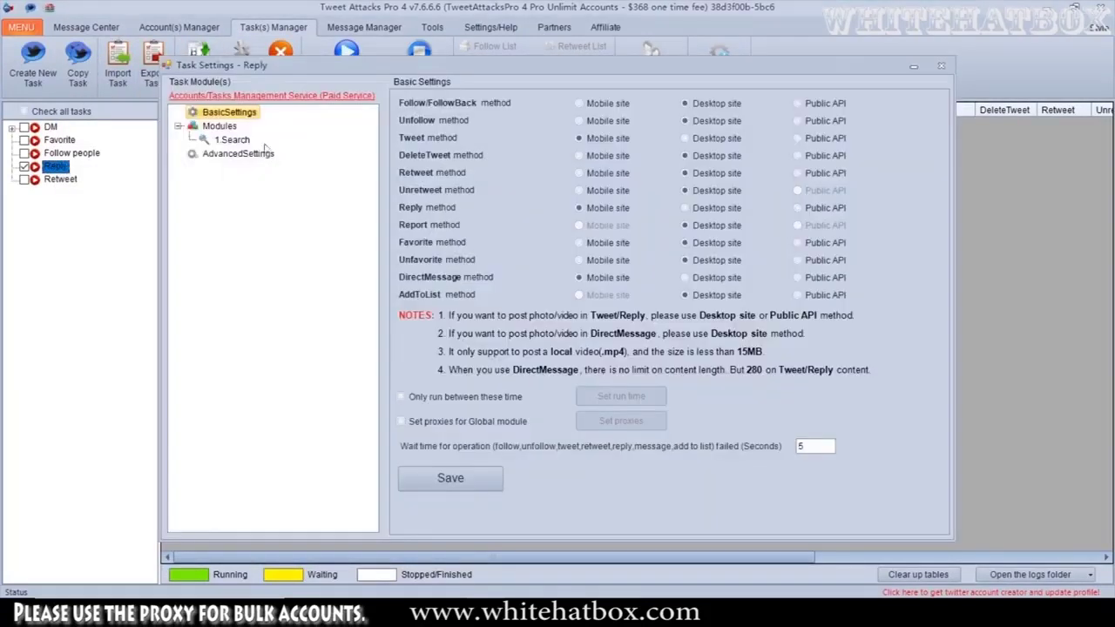
pyautogui.click(224, 143)
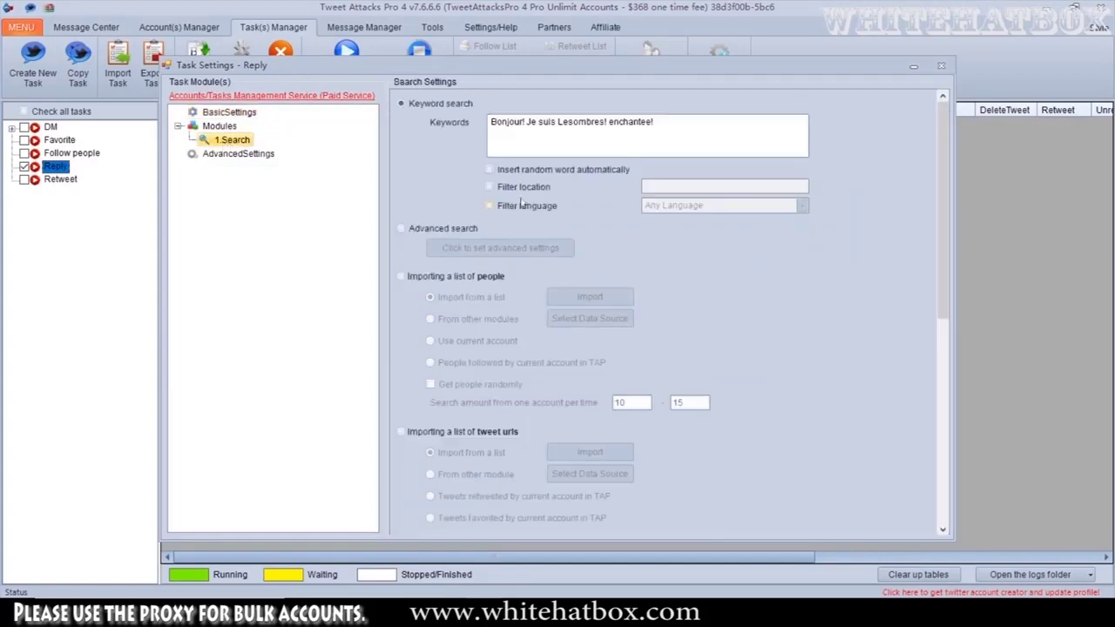
pyautogui.scroll(-10, 731, 322)
pyautogui.rightClick(220, 125)
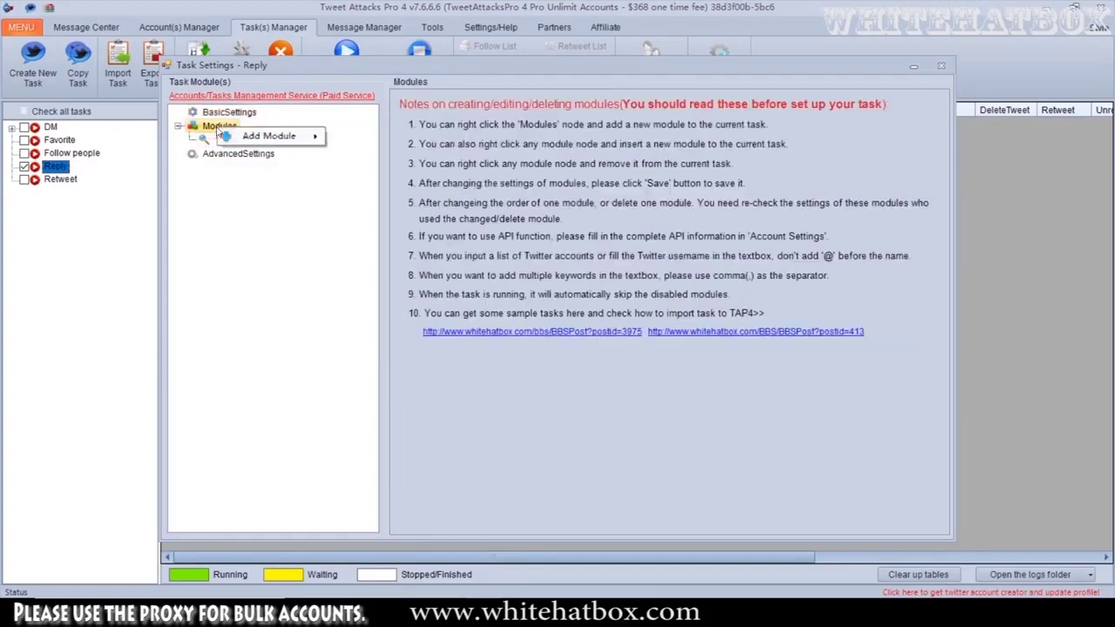
pyautogui.moveTo(272, 139)
pyautogui.click(383, 185)
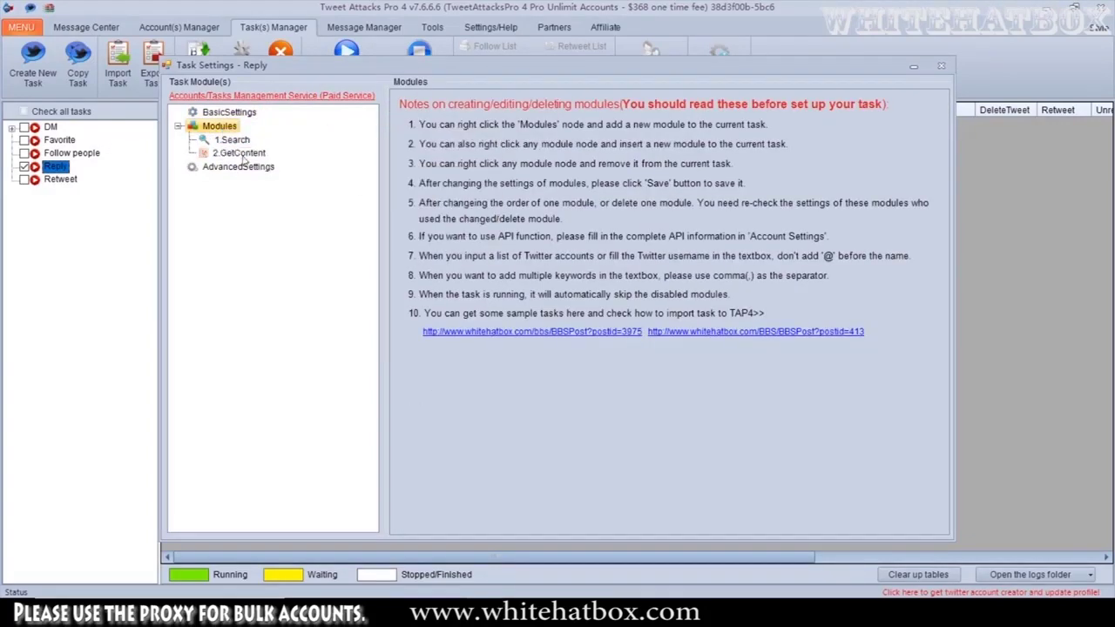
# - Insert the saved reply message as the GetContent module's basic content and save the module
pyautogui.click(245, 155)
pyautogui.click(707, 357)
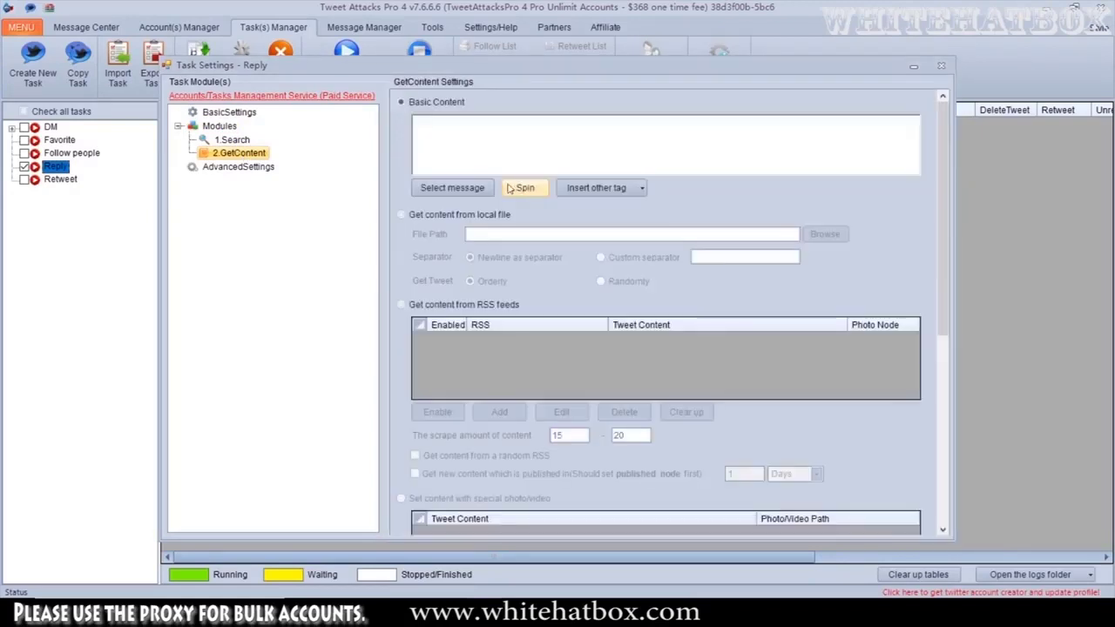
pyautogui.click(452, 187)
pyautogui.click(477, 220)
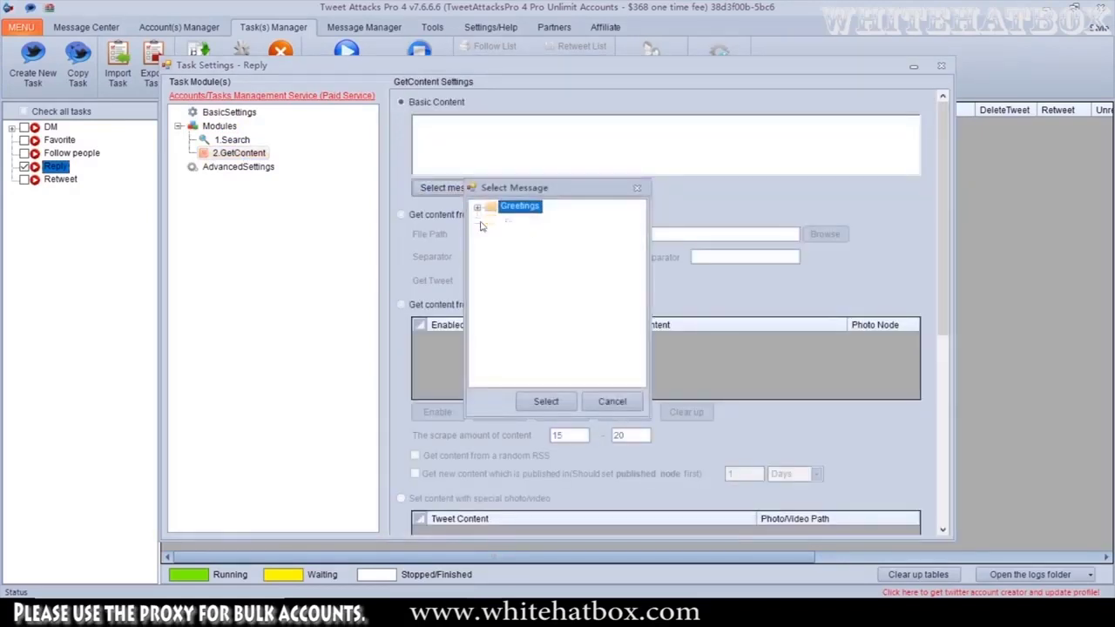
pyautogui.click(517, 232)
pyautogui.click(546, 400)
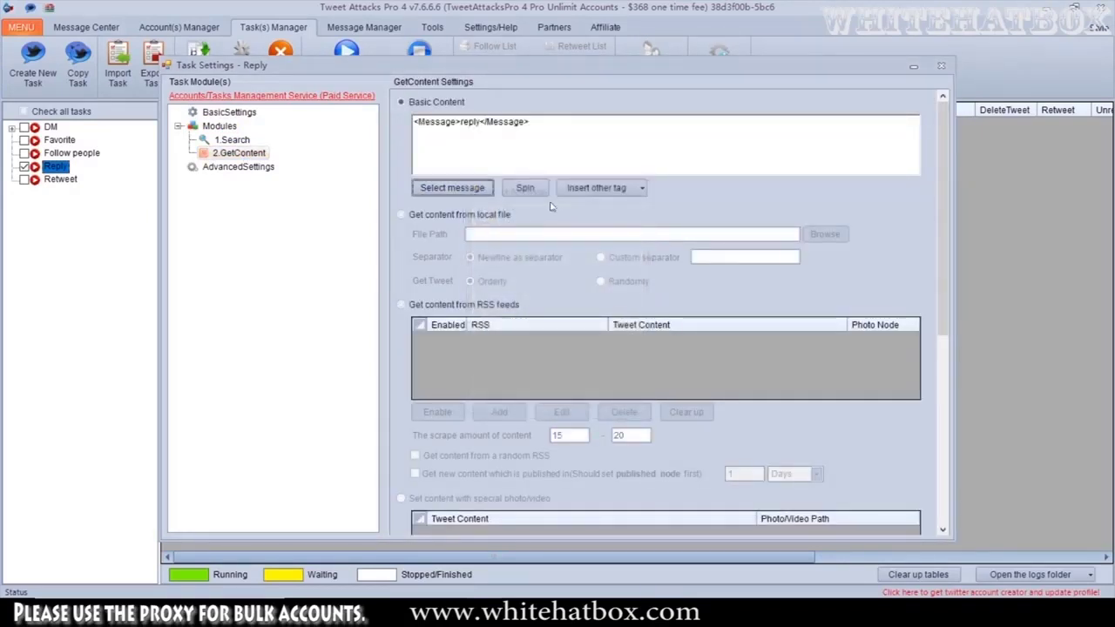
pyautogui.scroll(-10, 550, 206)
pyautogui.click(470, 510)
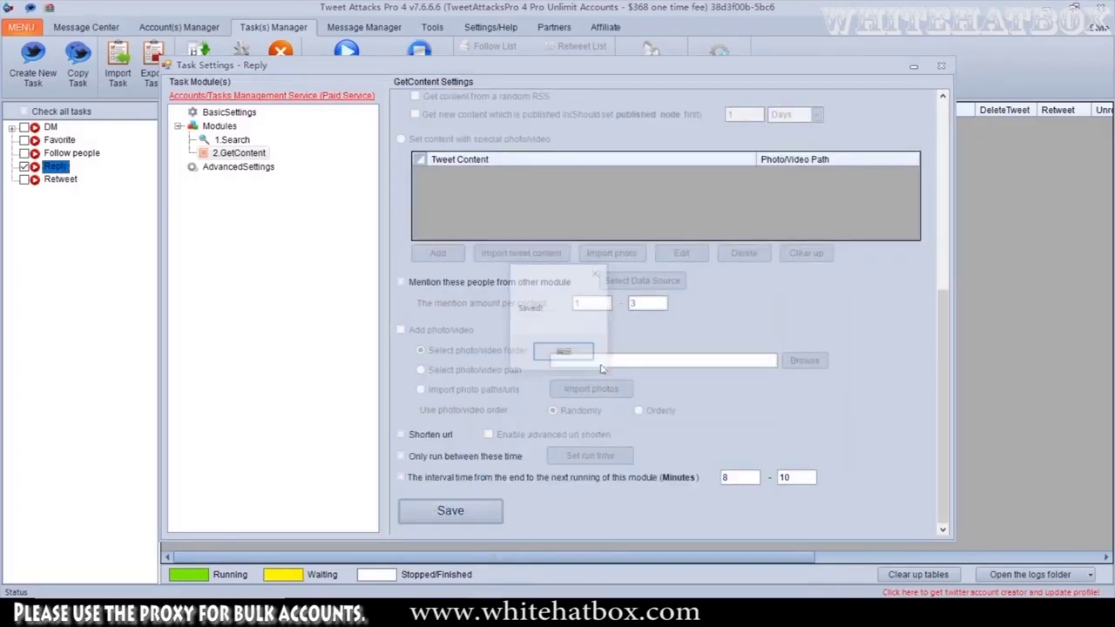
pyautogui.click(563, 351)
# - Add an AccountRunThread module, tick the account in the test group to run in it, and save
pyautogui.rightClick(232, 129)
pyautogui.moveTo(250, 139)
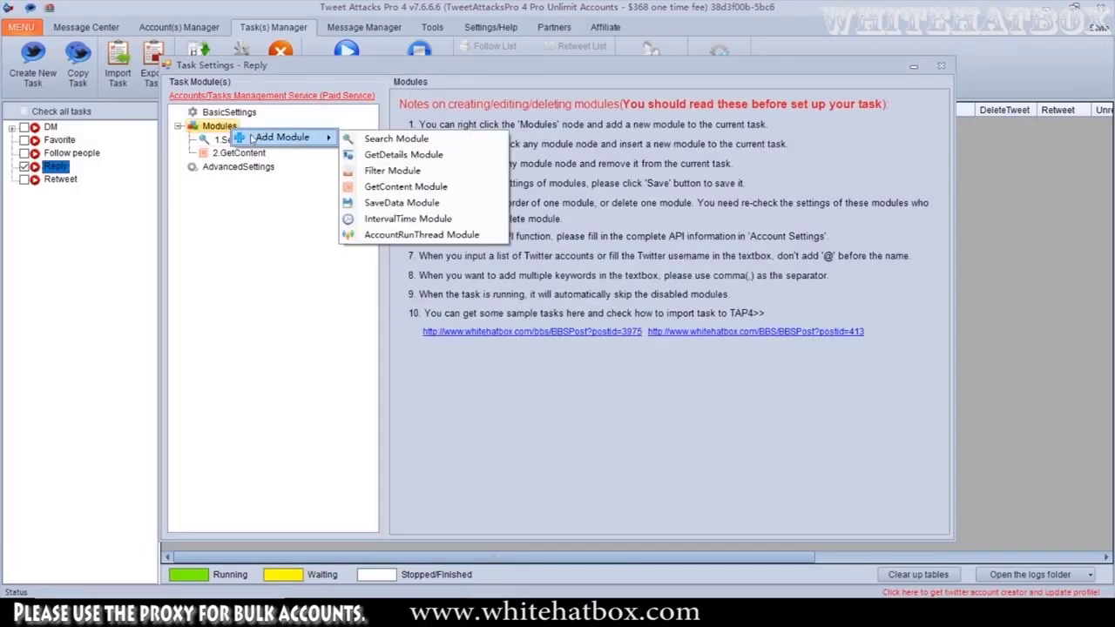
pyautogui.click(418, 234)
pyautogui.rightClick(285, 171)
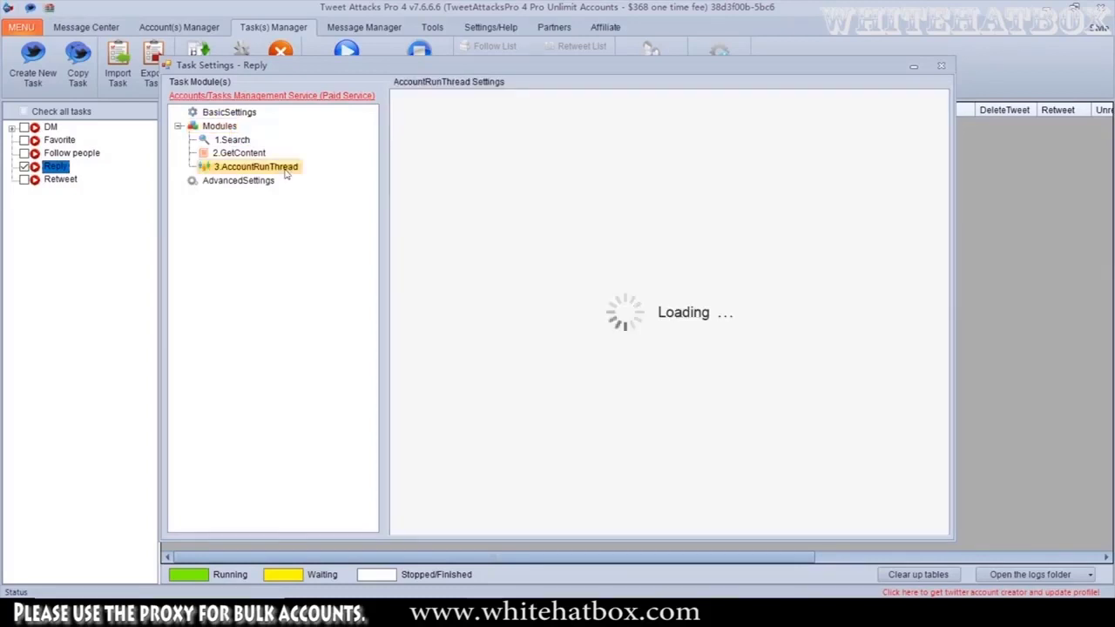
pyautogui.click(433, 154)
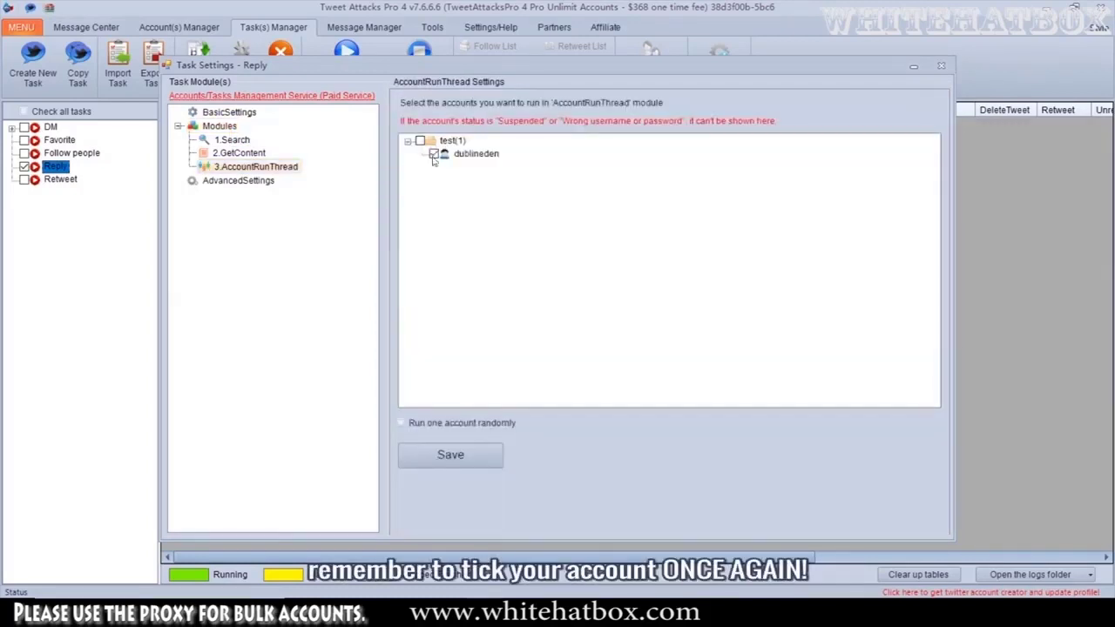
pyautogui.click(481, 455)
pyautogui.click(563, 351)
# - Add a Reply module inside the AccountRunThread module and open its settings
pyautogui.rightClick(250, 171)
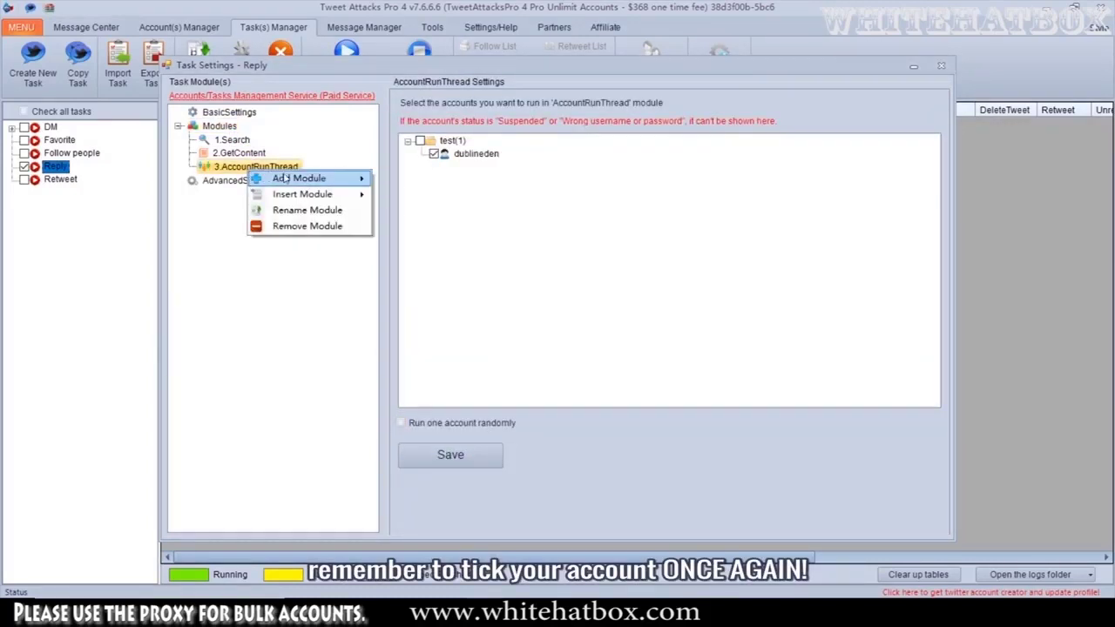
pyautogui.moveTo(287, 179)
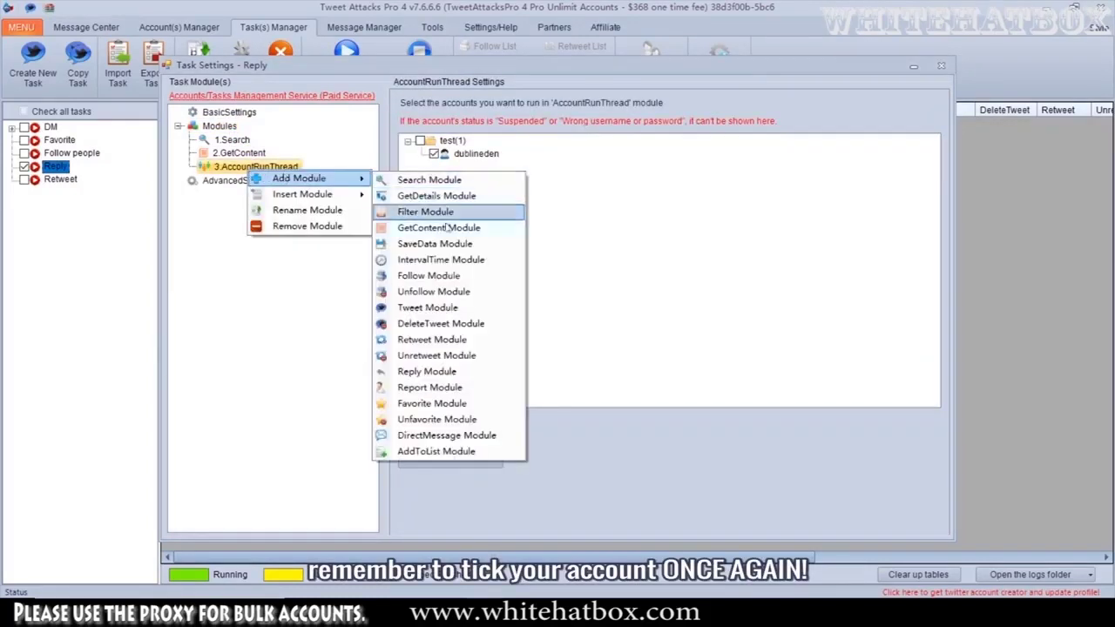
pyautogui.click(478, 372)
pyautogui.click(242, 180)
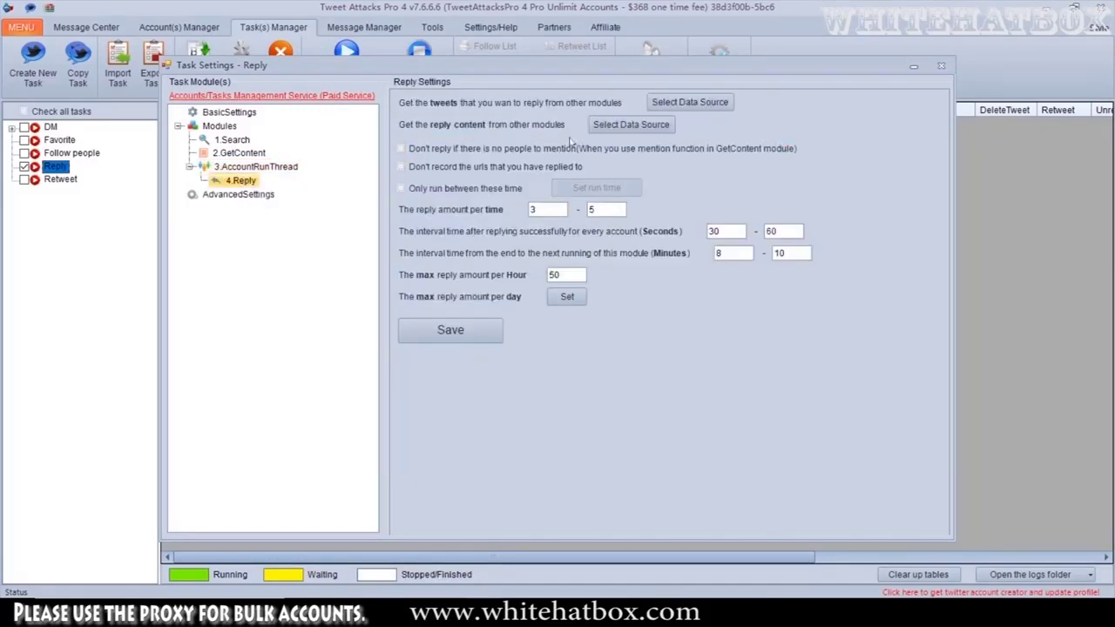
# - Set the Reply module's tweet source to 1.Search and its reply content source to 2.GetContent, save, and close the task settings
pyautogui.click(690, 102)
pyautogui.click(570, 225)
pyautogui.click(549, 248)
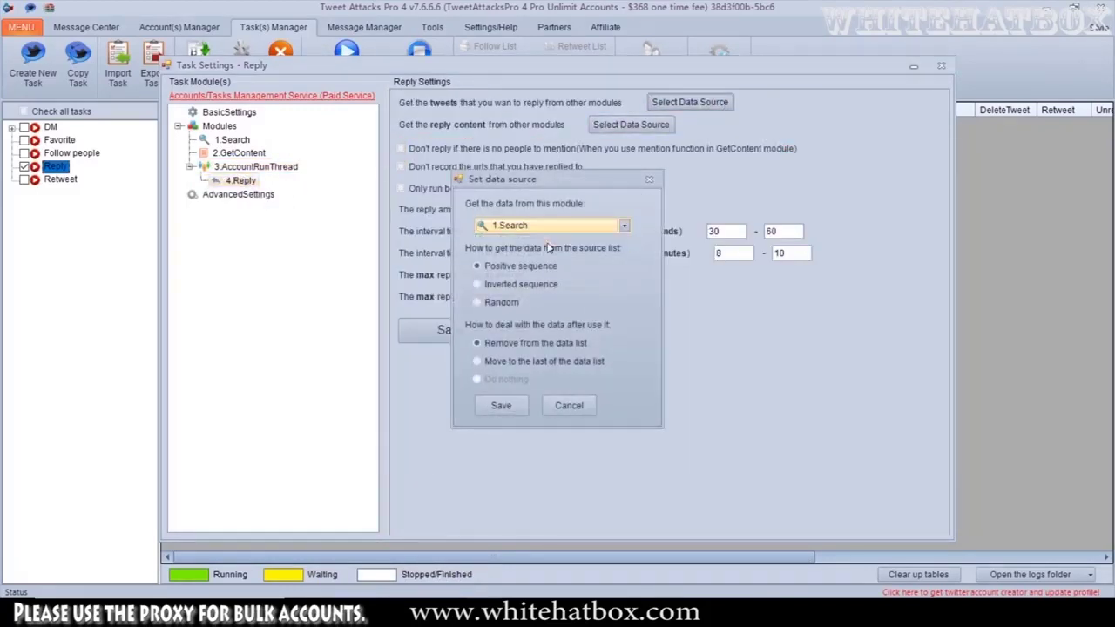
pyautogui.click(501, 405)
pyautogui.click(631, 124)
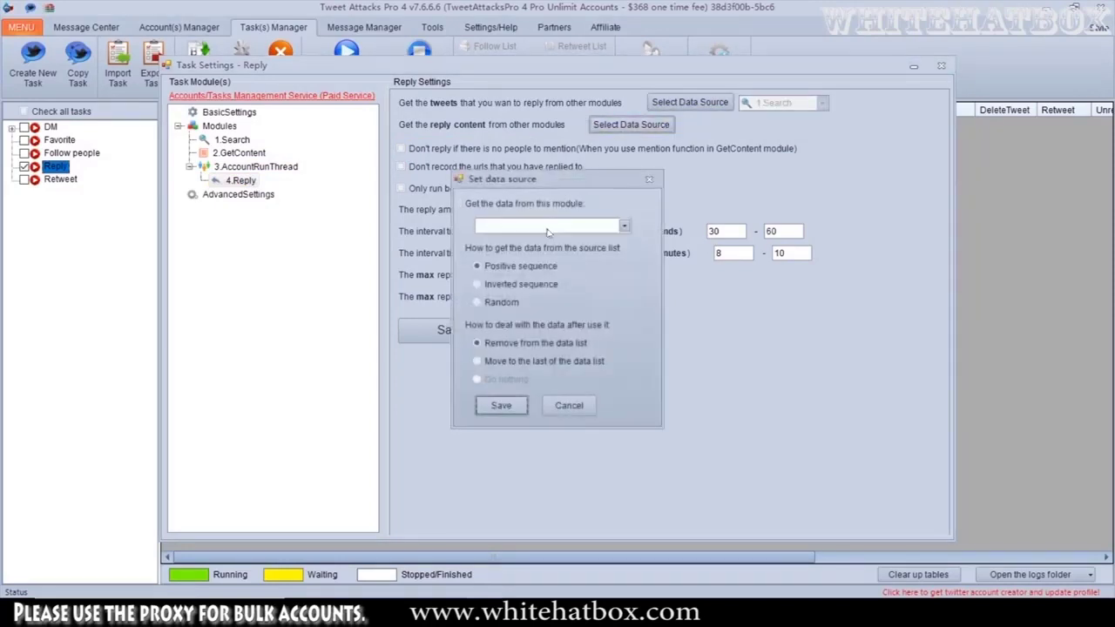
pyautogui.click(547, 226)
pyautogui.click(540, 239)
pyautogui.click(501, 405)
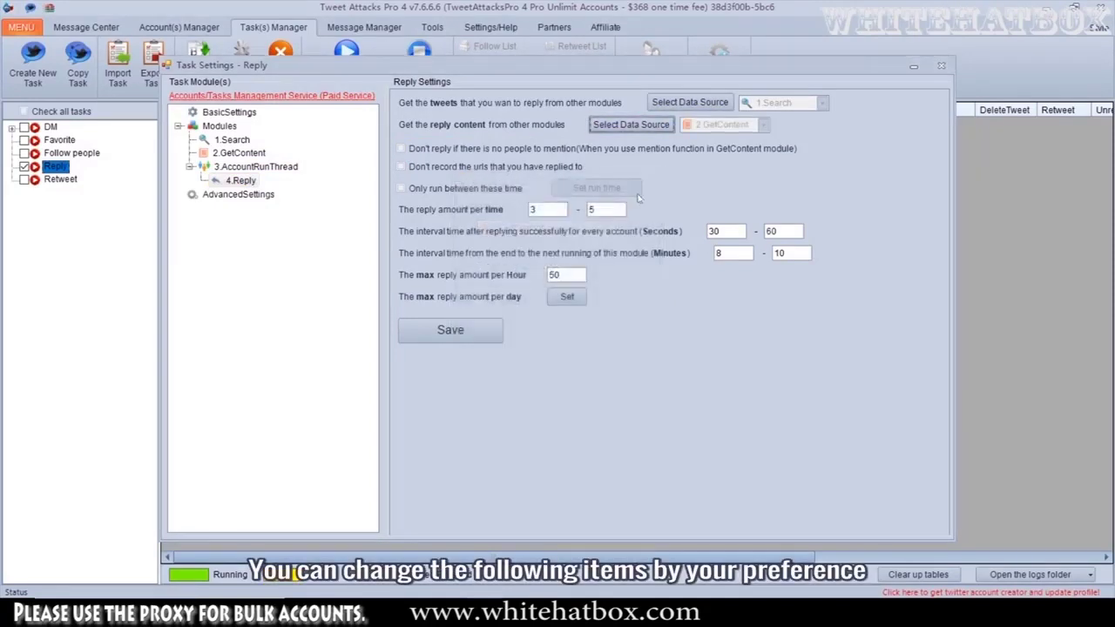
pyautogui.click(450, 329)
pyautogui.click(564, 352)
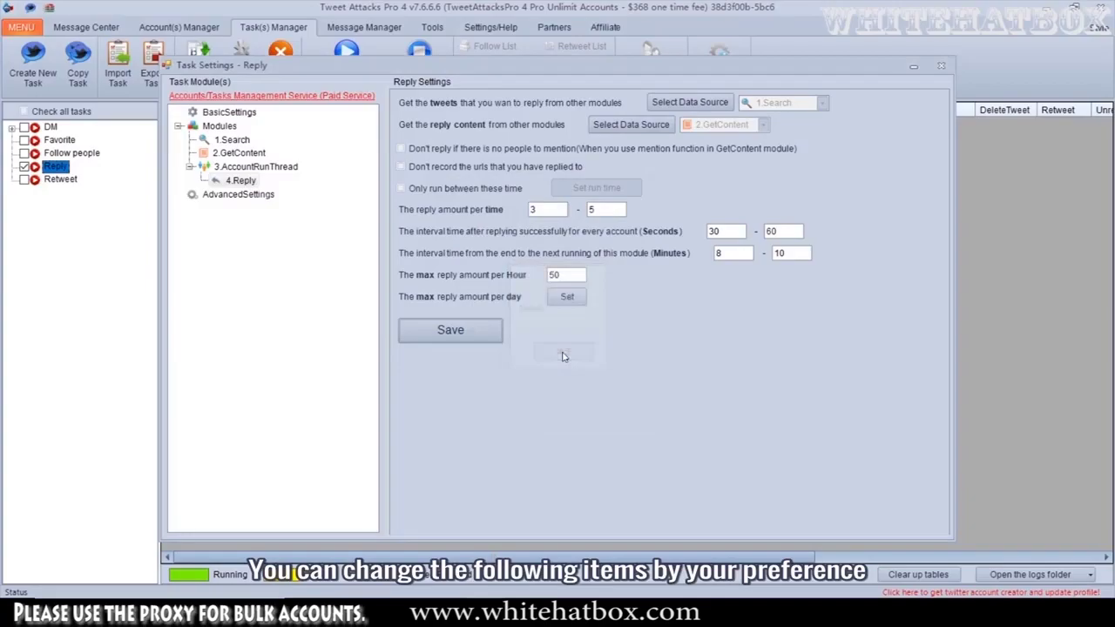
pyautogui.click(940, 67)
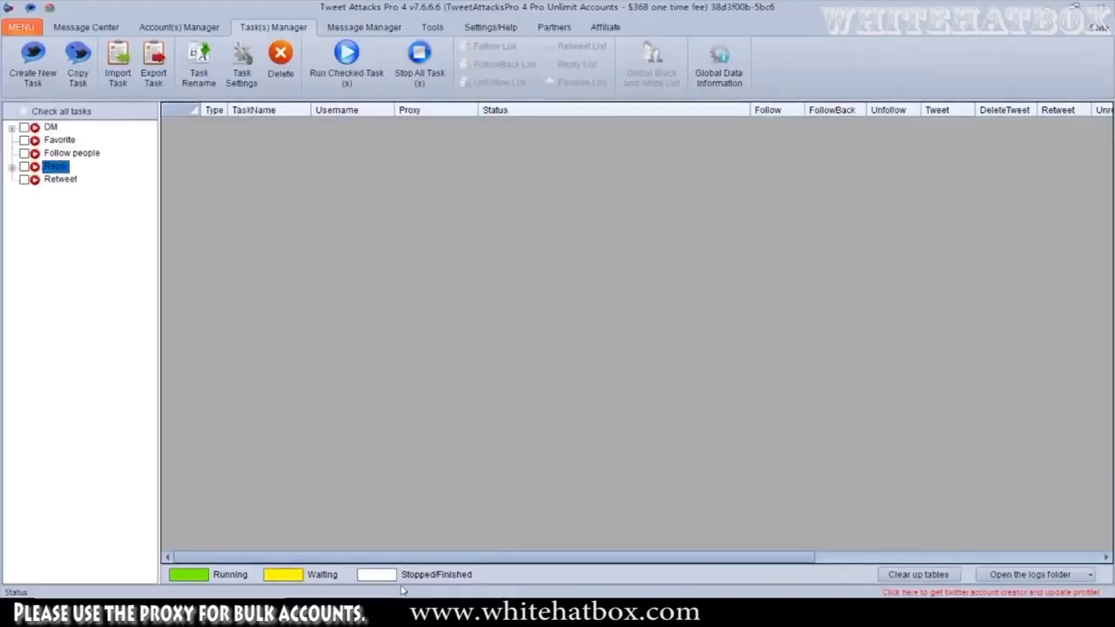
# - Run the Reply task in the mode that runs until stopped manually, and stop all running tasks once it has replied
pyautogui.click(24, 167)
pyautogui.click(346, 61)
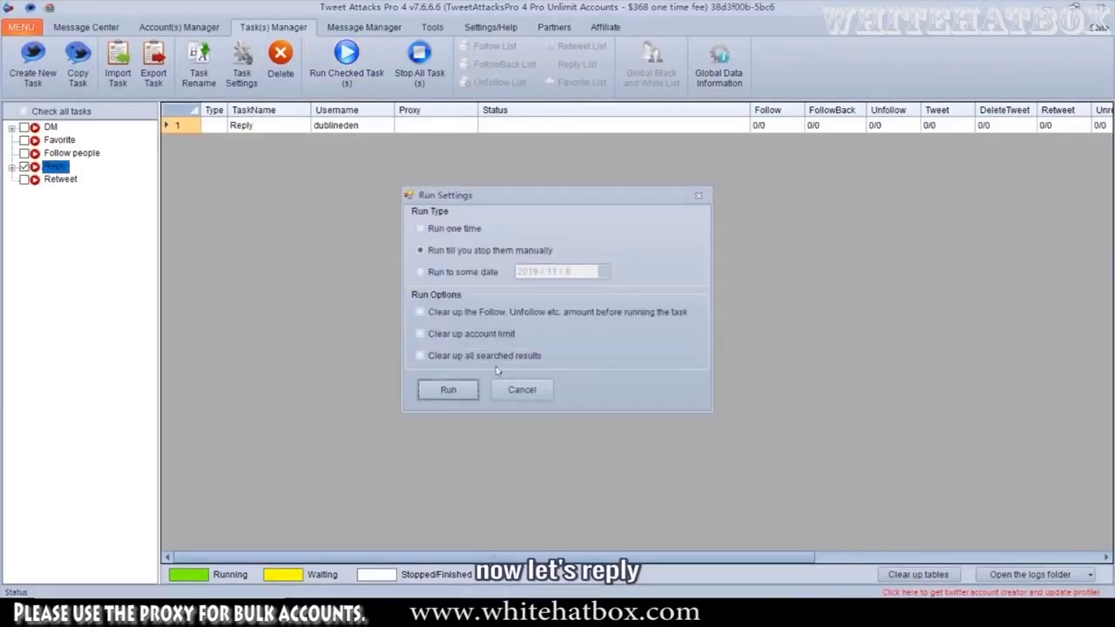
pyautogui.click(469, 390)
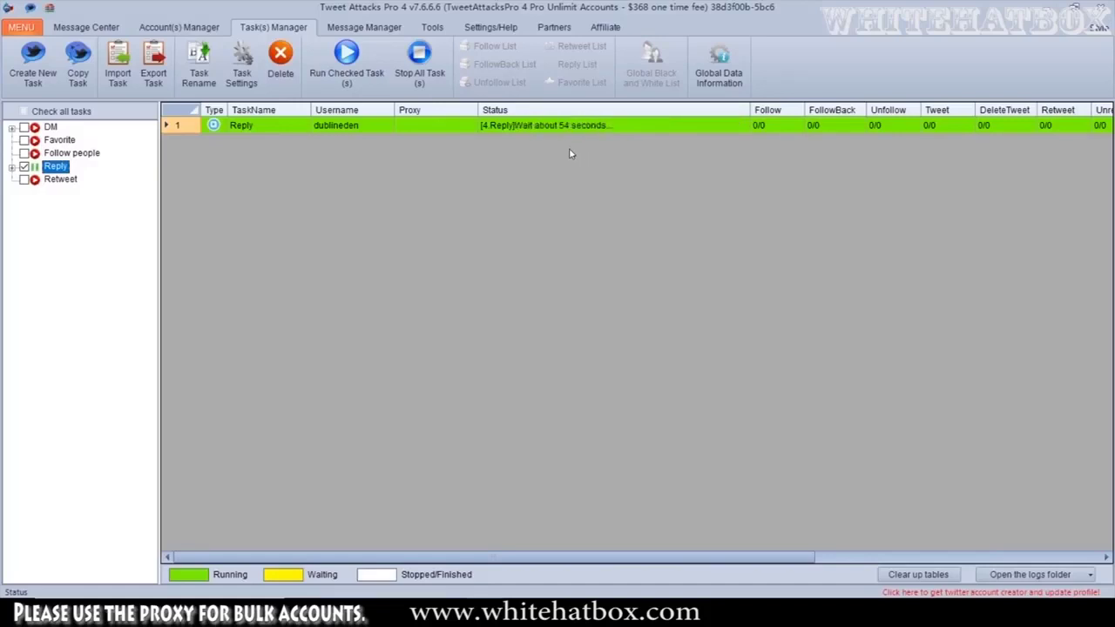
pyautogui.click(419, 65)
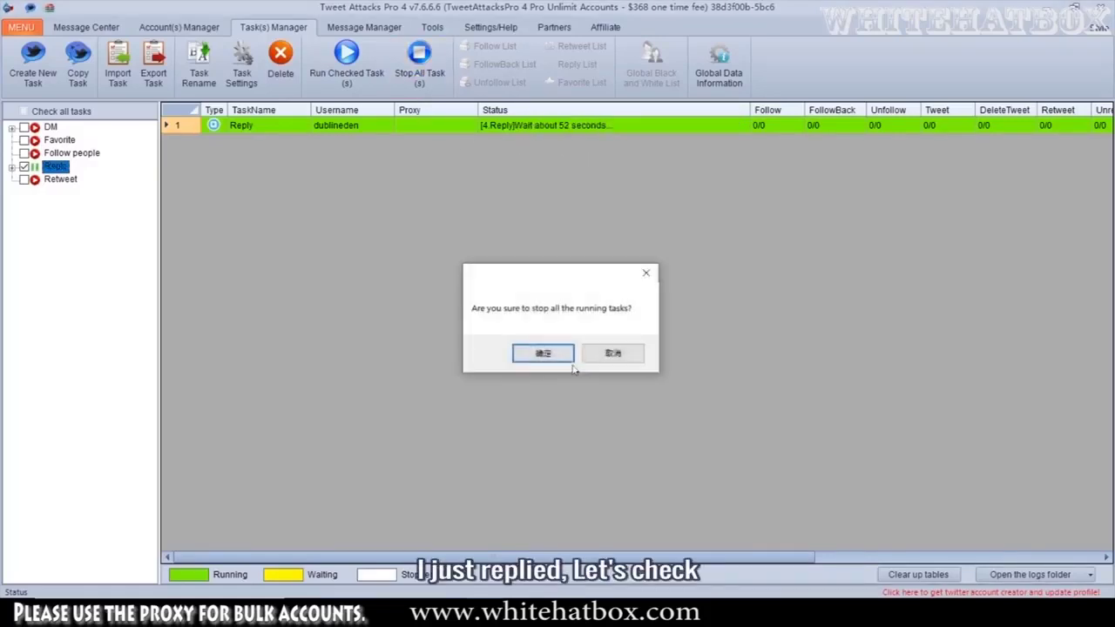
pyautogui.click(534, 351)
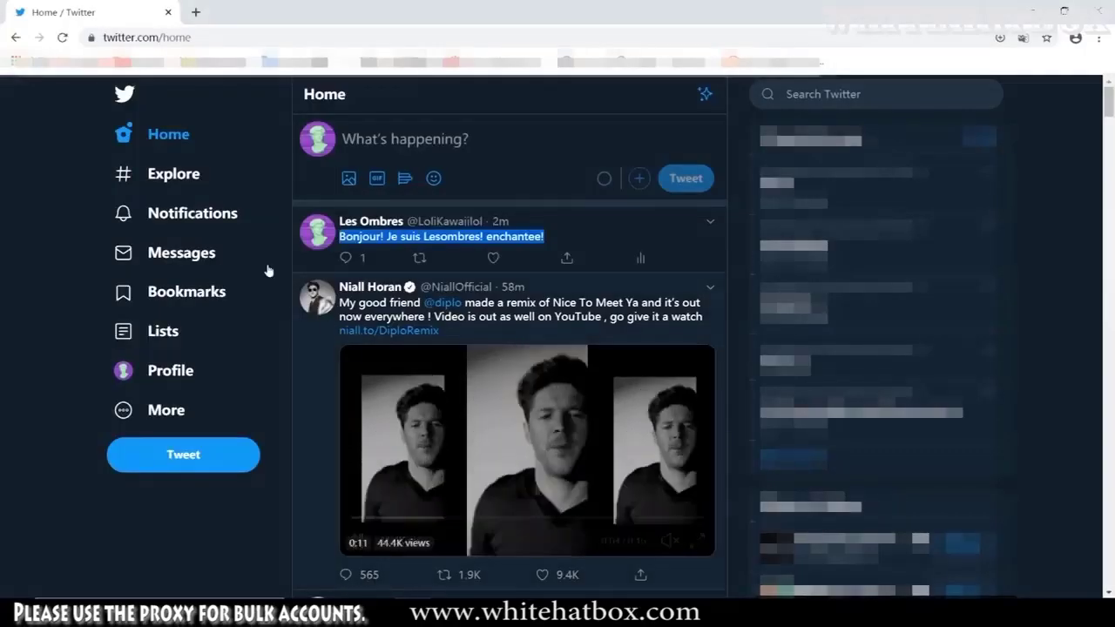
# - Refresh the Twitter home timeline and open the account's own profile to find the "Bonjour! Je suis Lesombres! enchantee!" tweet
pyautogui.click(186, 137)
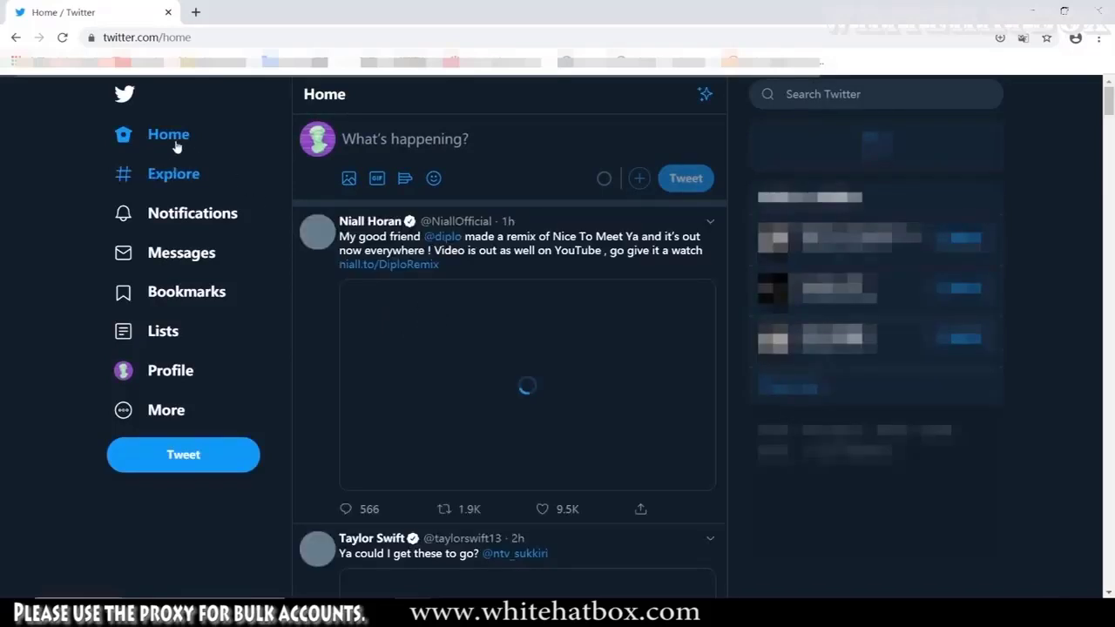
pyautogui.click(171, 370)
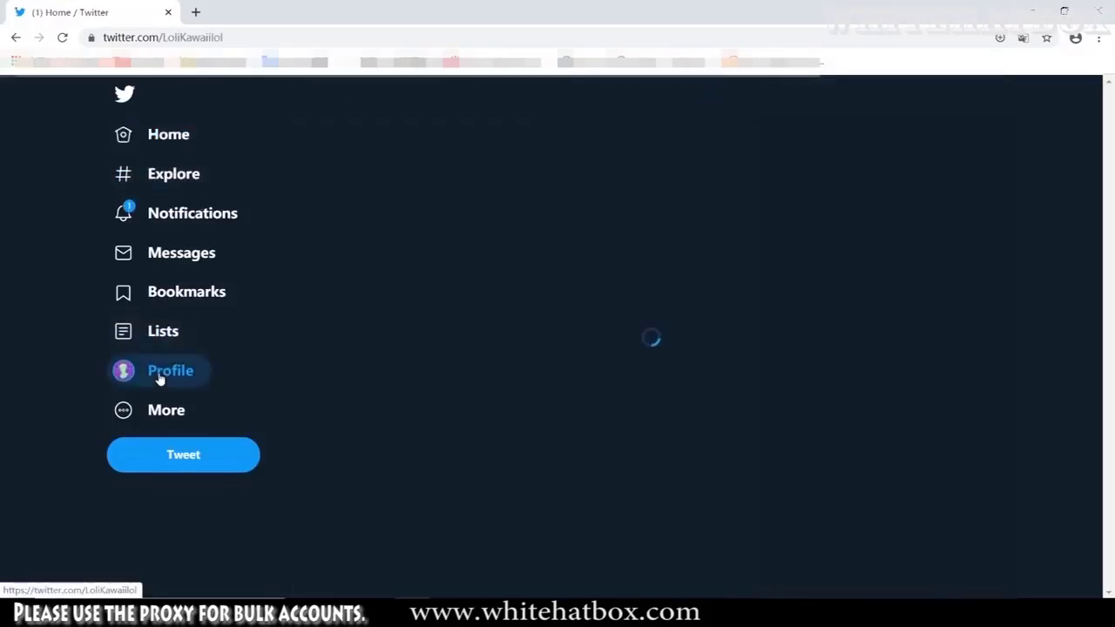
pyautogui.scroll(-2, 439, 359)
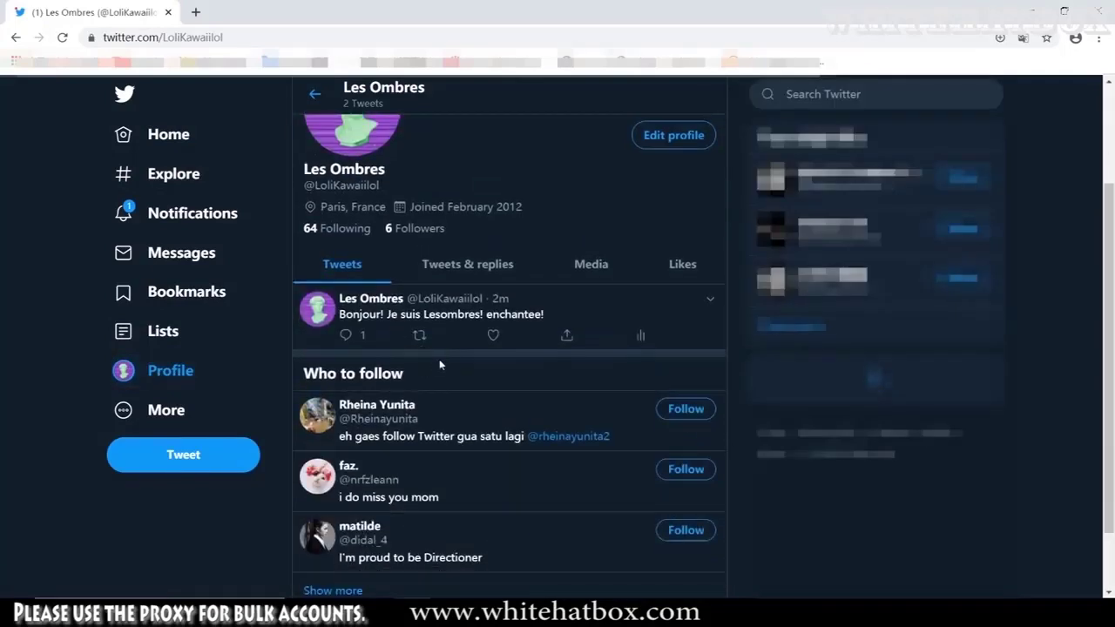
pyautogui.click(344, 338)
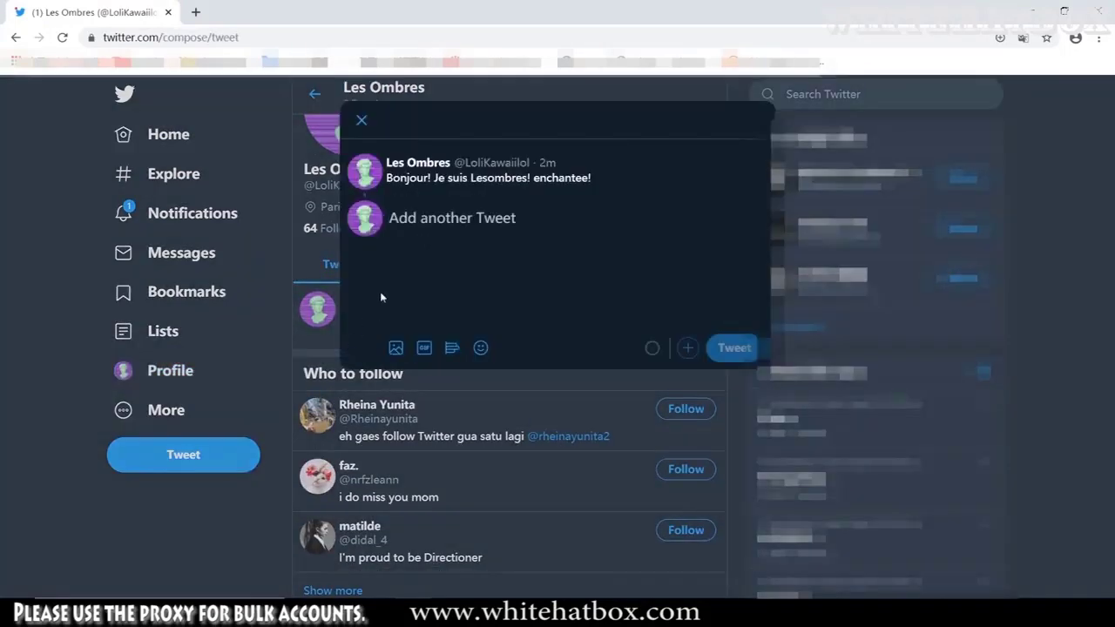
pyautogui.moveTo(525, 178); pyautogui.dragTo(386, 178)
pyautogui.click(667, 178)
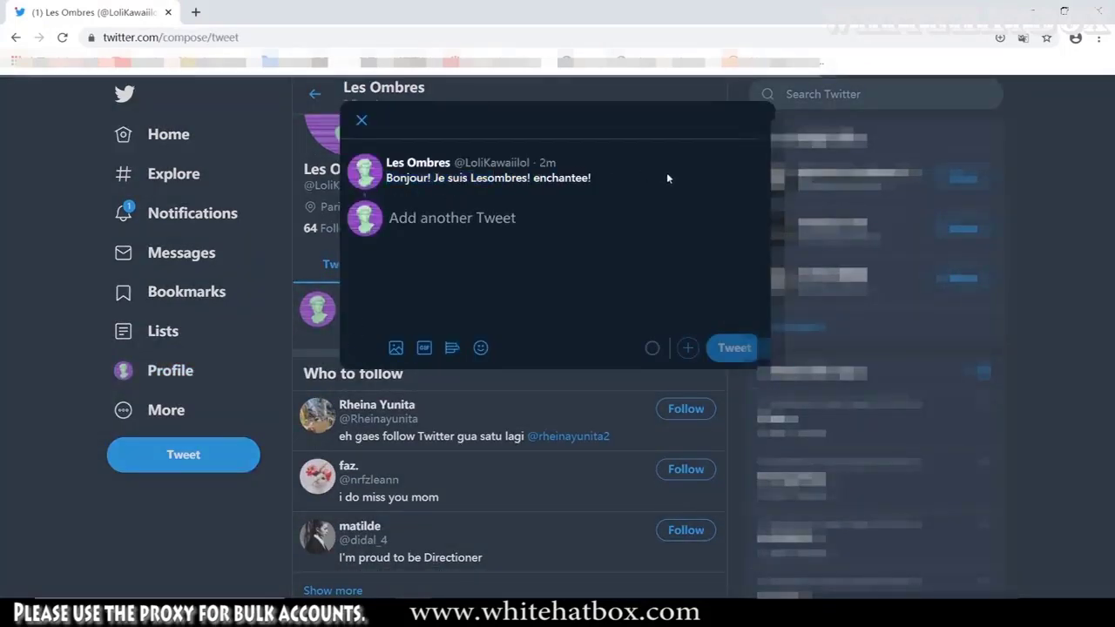
pyautogui.click(302, 262)
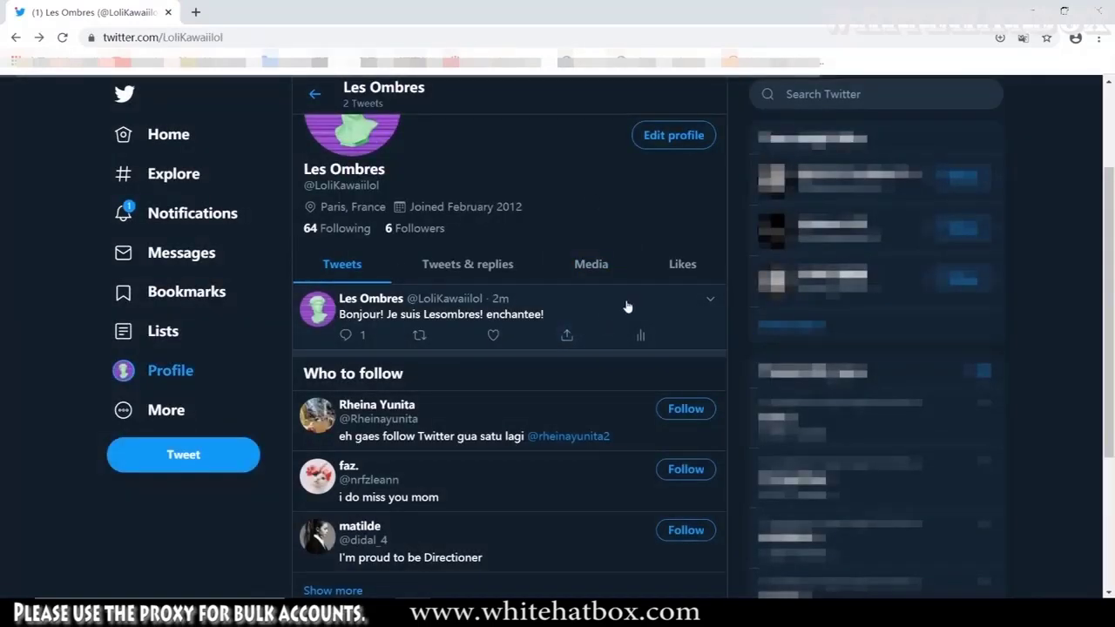
# - Open the "Bonjour! Je suis Lesombres! enchantee!" tweet's detail page and examine the replies beneath it
pyautogui.click(626, 306)
pyautogui.scroll(-1, 444, 324)
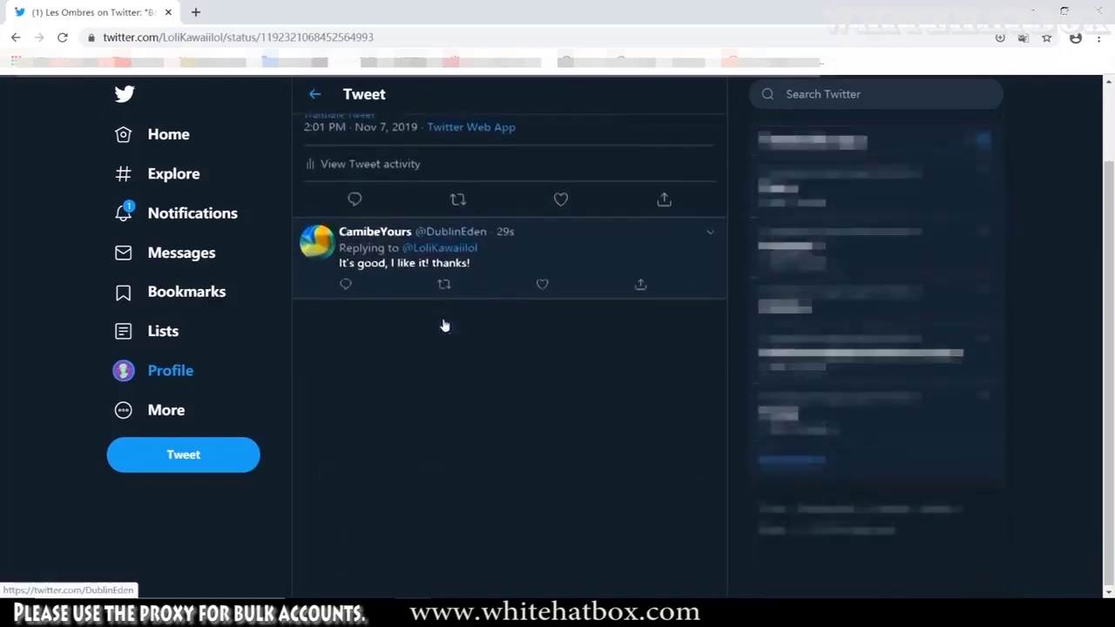
pyautogui.scroll(1, 444, 325)
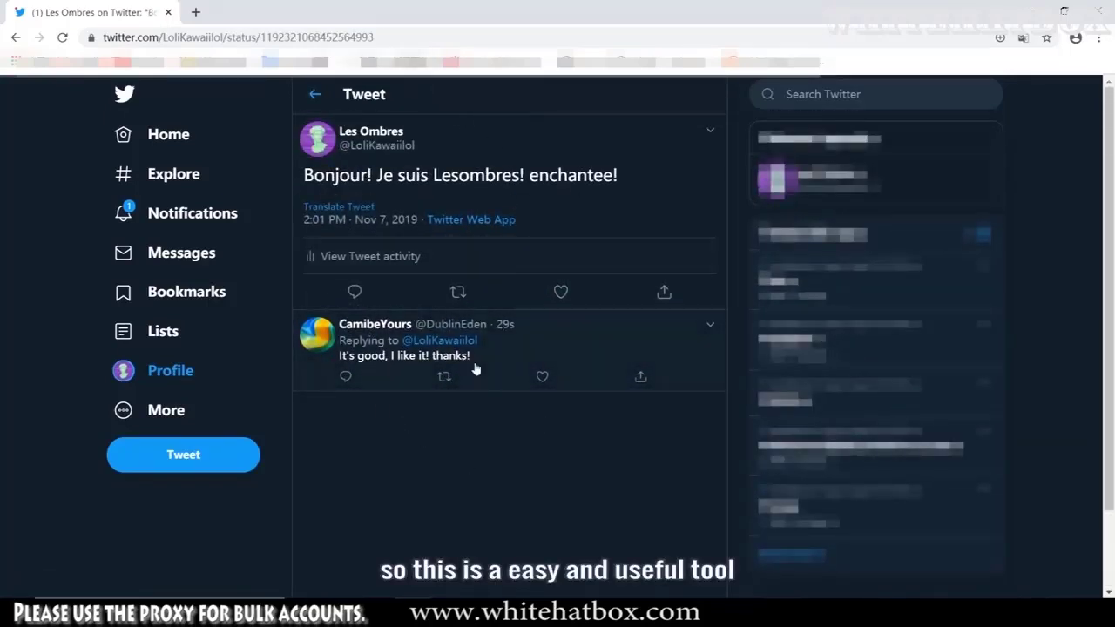
pyautogui.scroll(-1, 415, 370)
pyautogui.scroll(1, 418, 375)
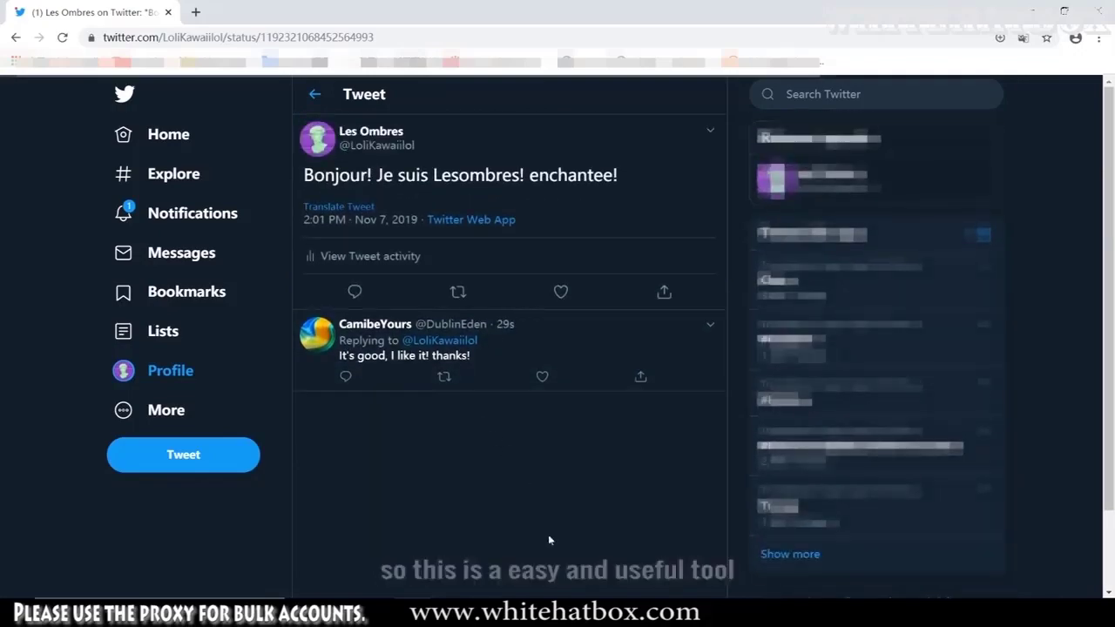
# - Switch to Tweet Attacks Pro and check the DM, Favorite, Follow people, Reply and Retweet tasks in the task list
pyautogui.hotkey('alt', 'Tab')
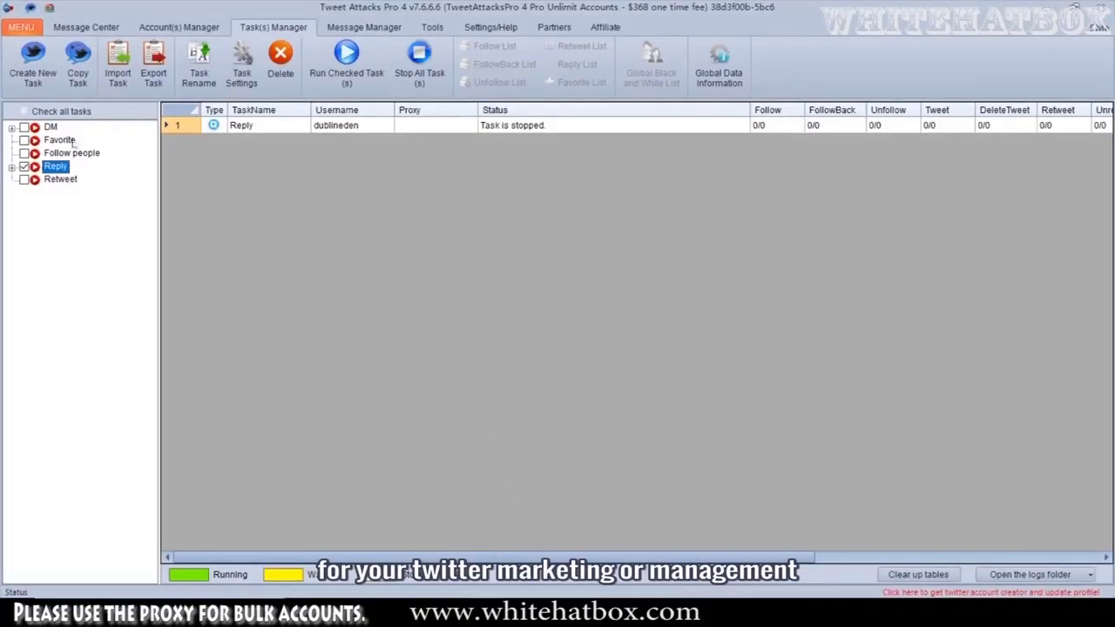
pyautogui.click(25, 127)
pyautogui.click(24, 166)
pyautogui.click(25, 128)
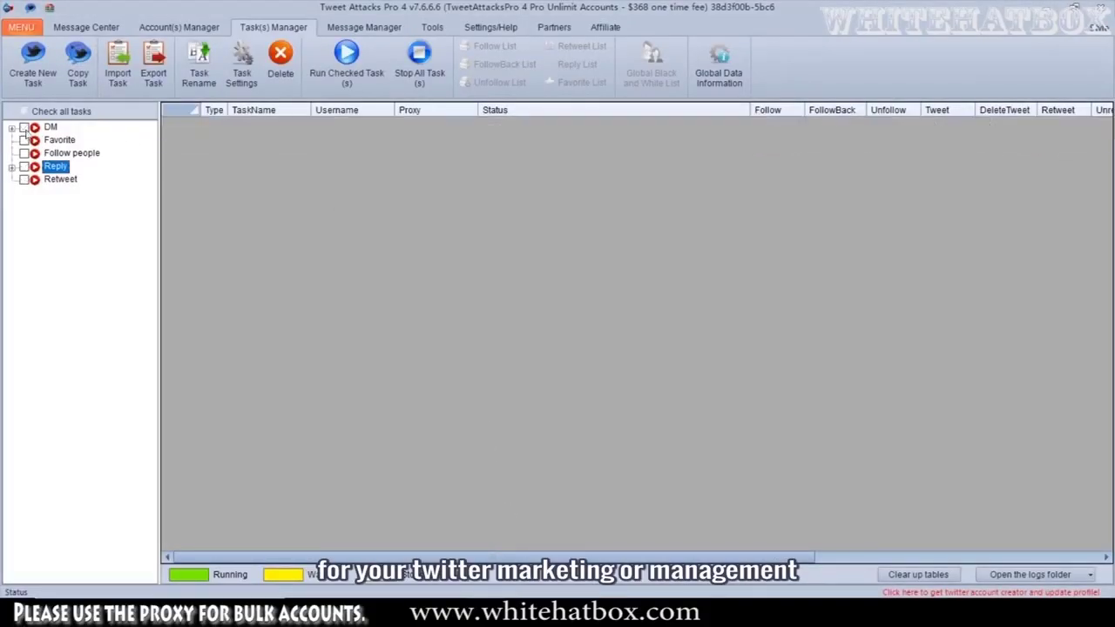
pyautogui.click(24, 127)
pyautogui.click(24, 141)
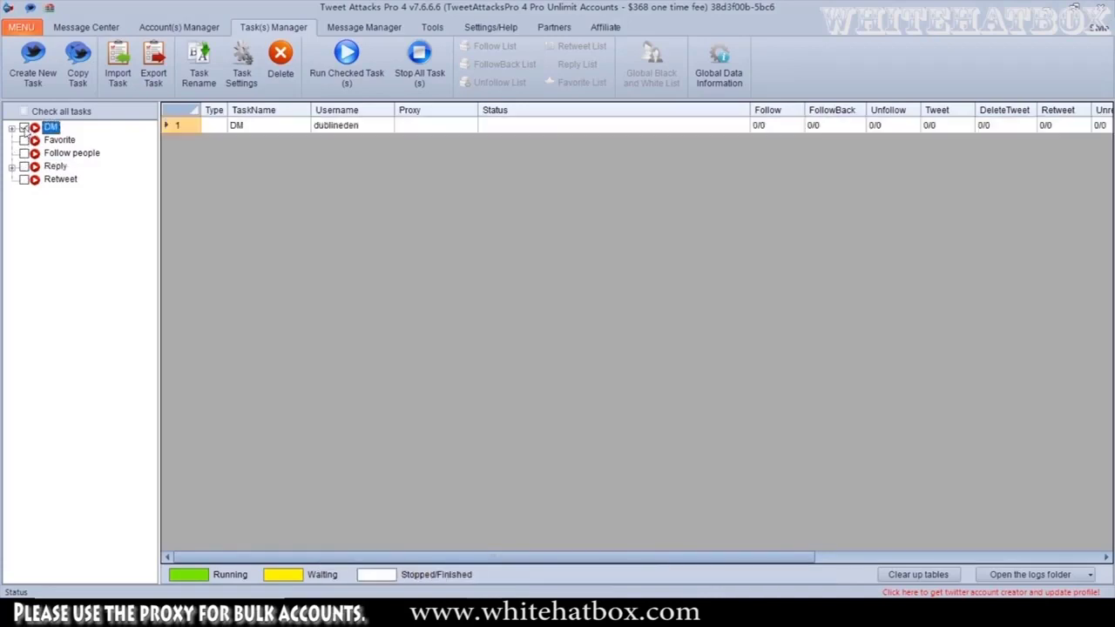
pyautogui.click(24, 153)
pyautogui.click(24, 166)
pyautogui.click(24, 179)
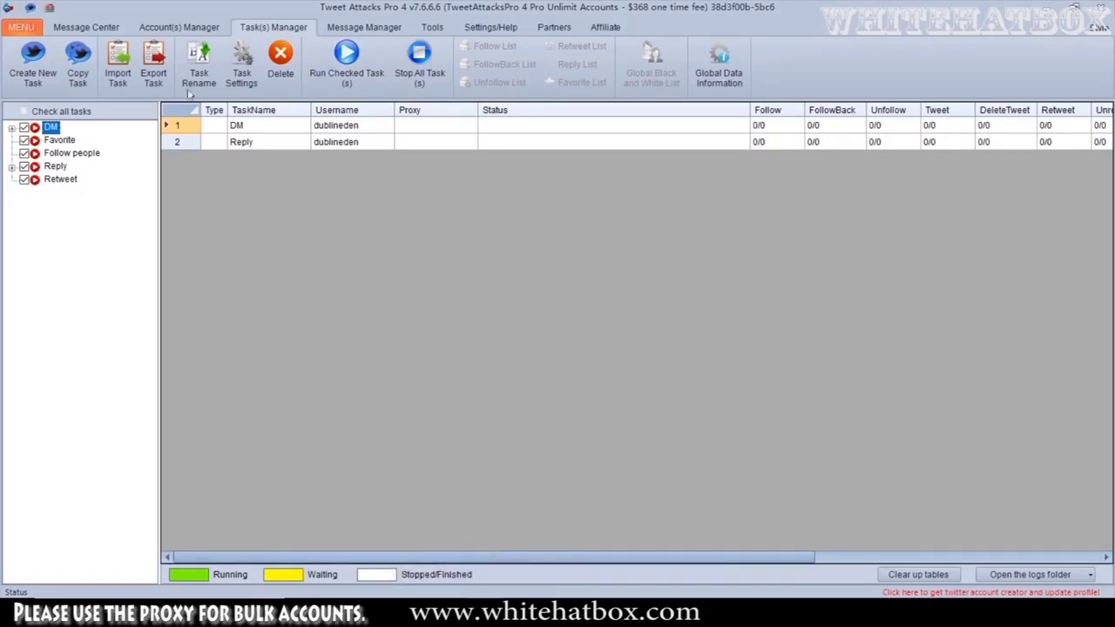
# - View the Message Center for messages and return to the task manager
pyautogui.click(86, 27)
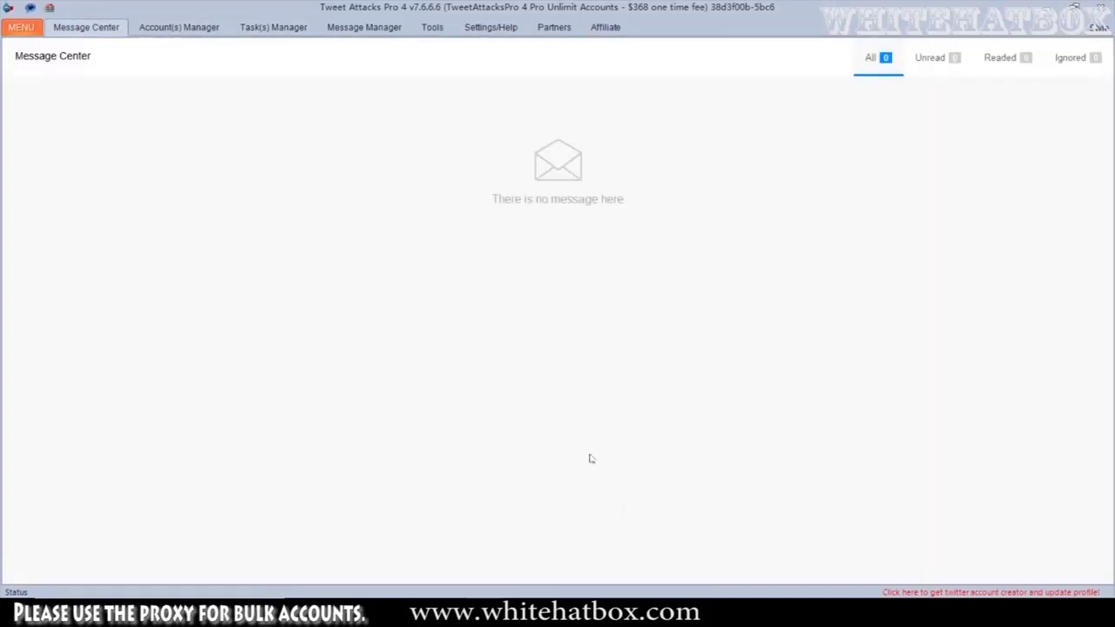
pyautogui.click(261, 28)
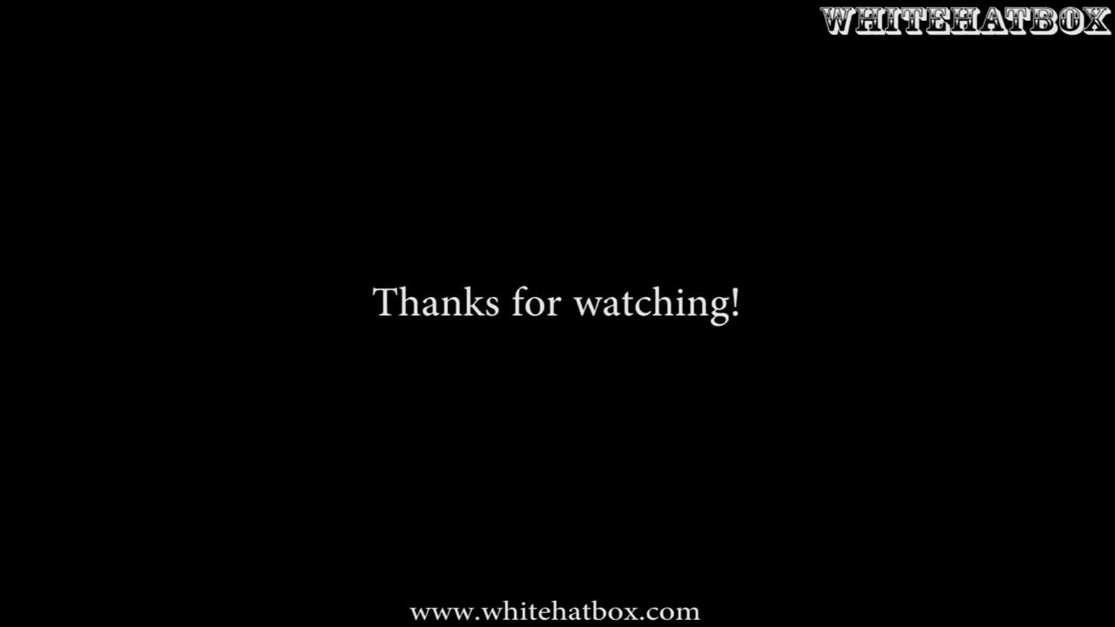